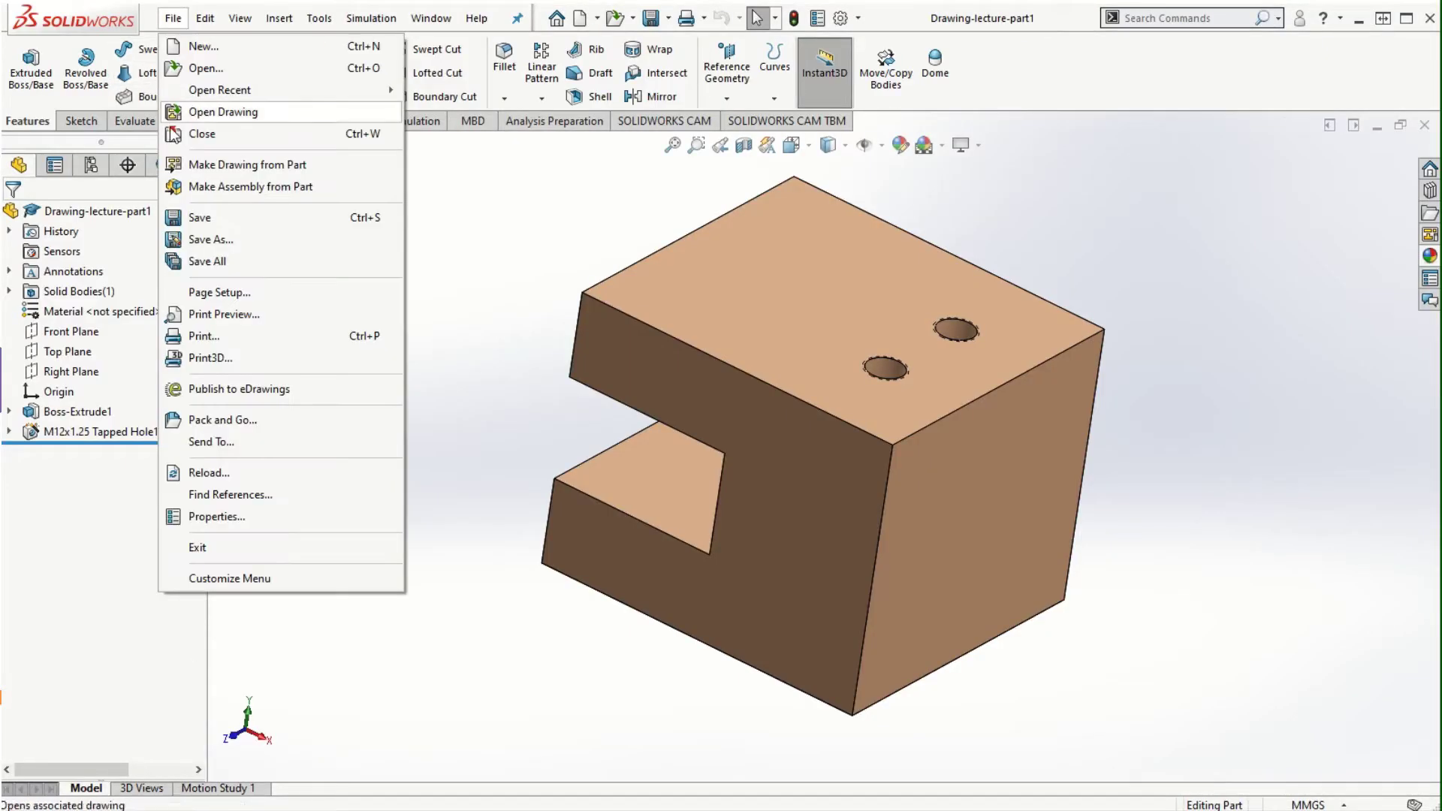
# Step: Create an A (ANSI) Landscape drawing from the part and place its front view with a projected top view above it
pyautogui.click(204, 165)
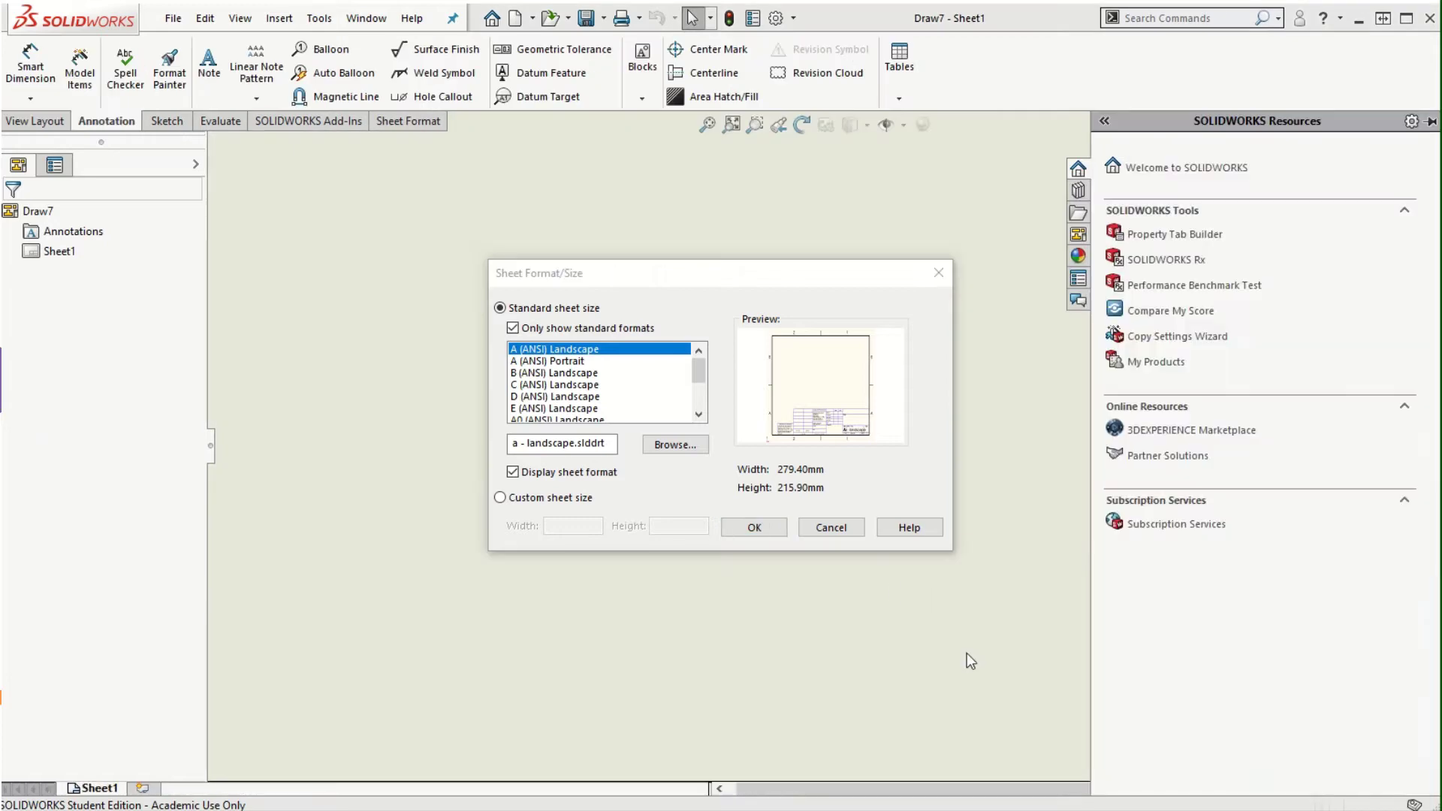
pyautogui.click(766, 528)
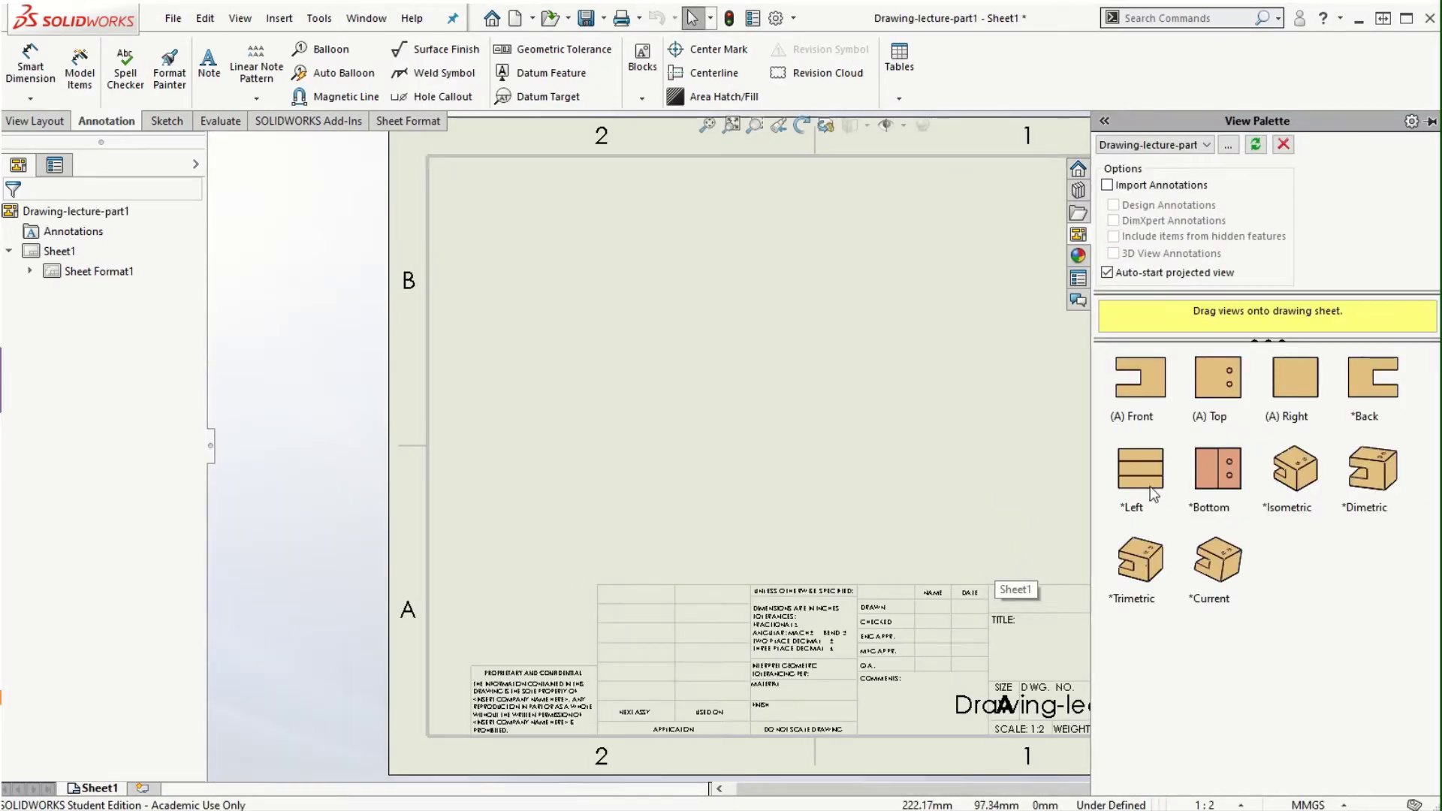
pyautogui.moveTo(1140, 376); pyautogui.dragTo(615, 467)
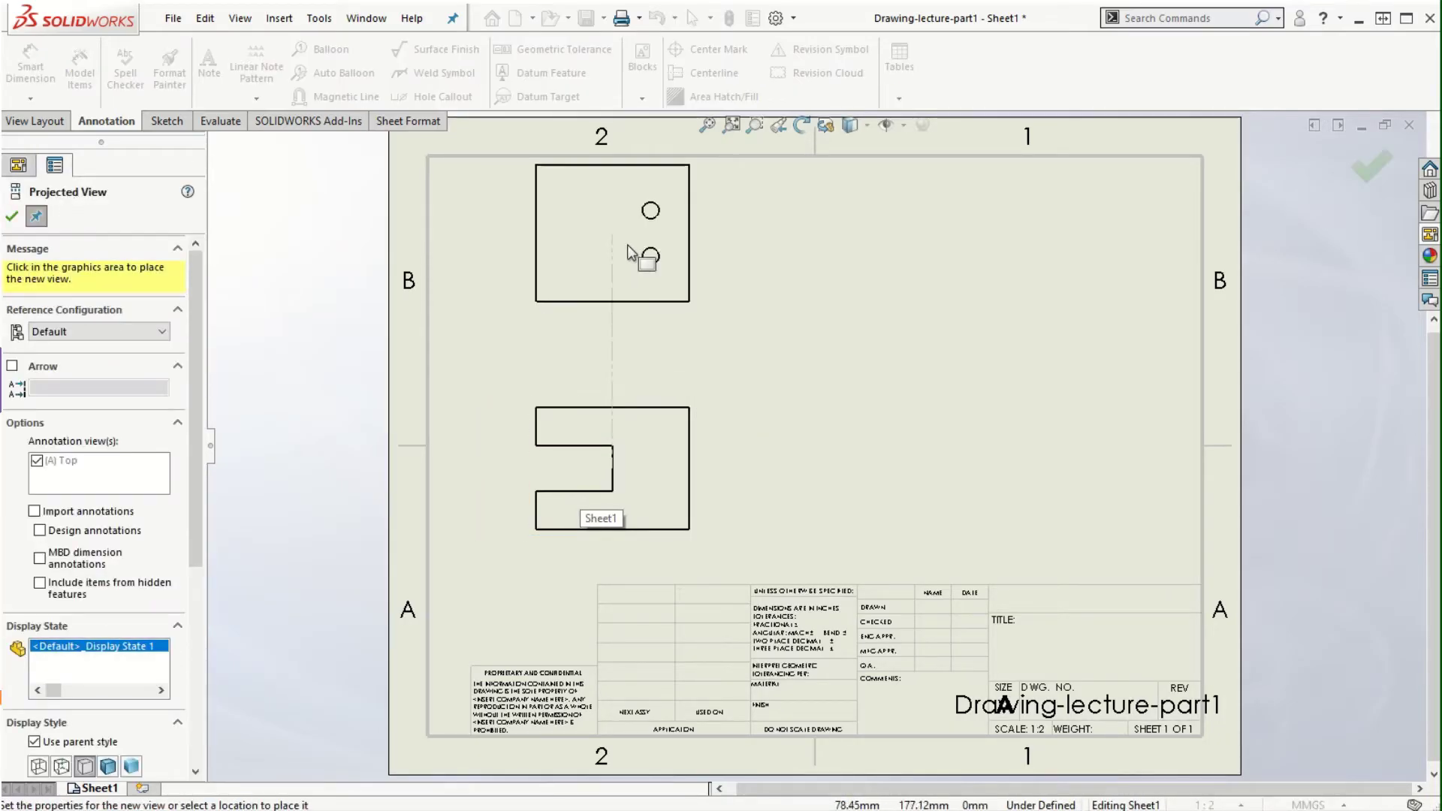
pyautogui.click(630, 281)
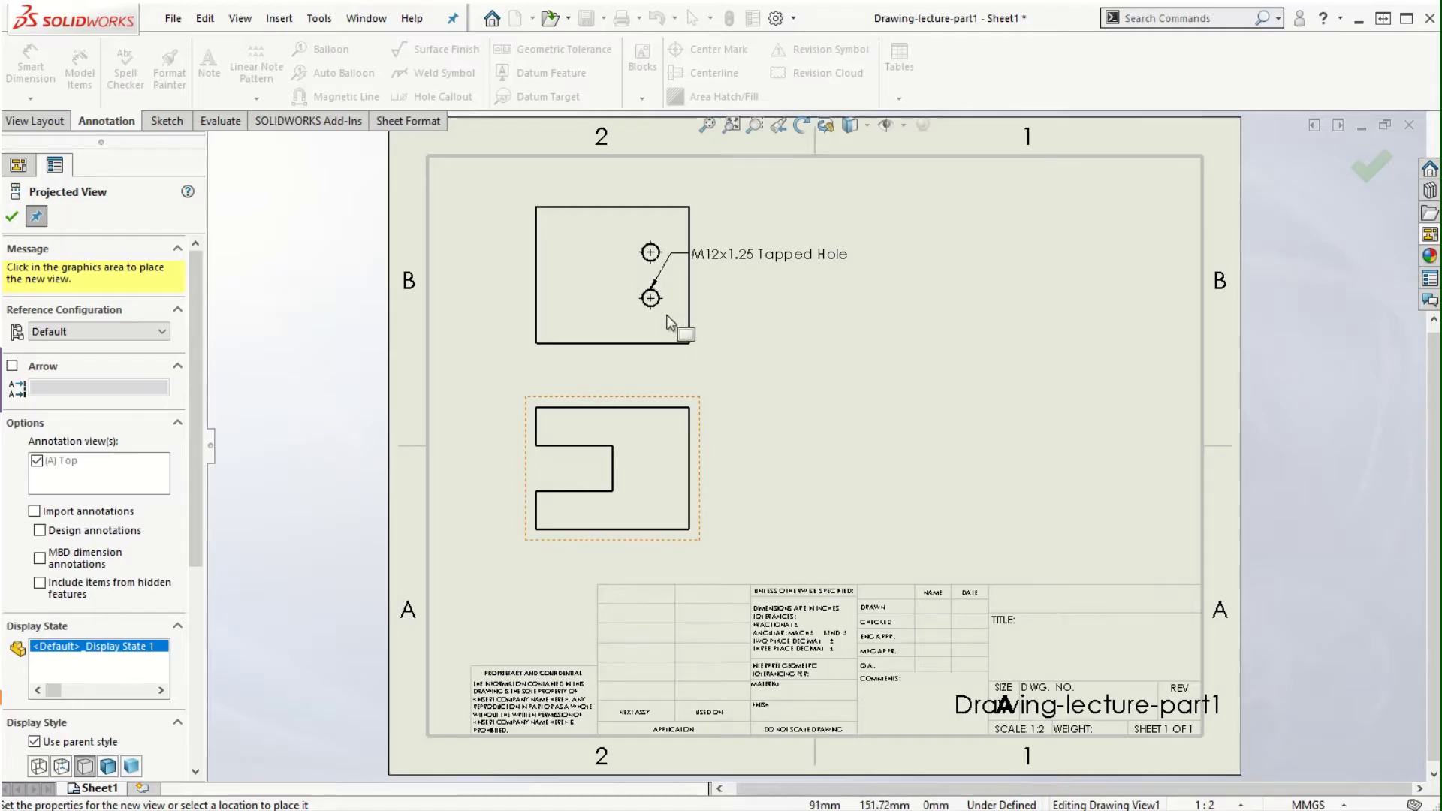
pyautogui.press('Escape')
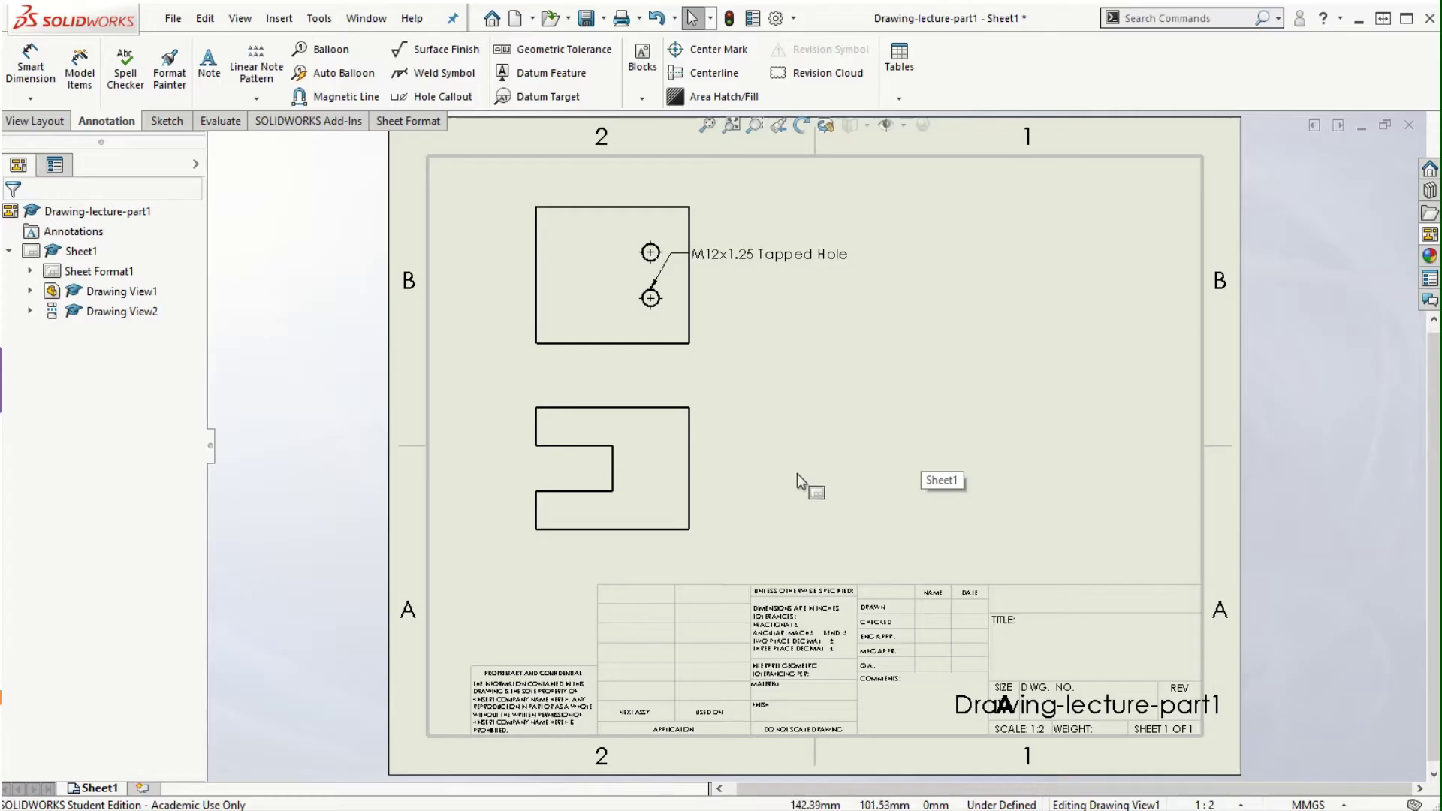
# Step: Move the M12x1.25 Tapped Hole note clear of the top view, up and to the right of the holes
pyautogui.moveTo(780, 260); pyautogui.dragTo(856, 253)
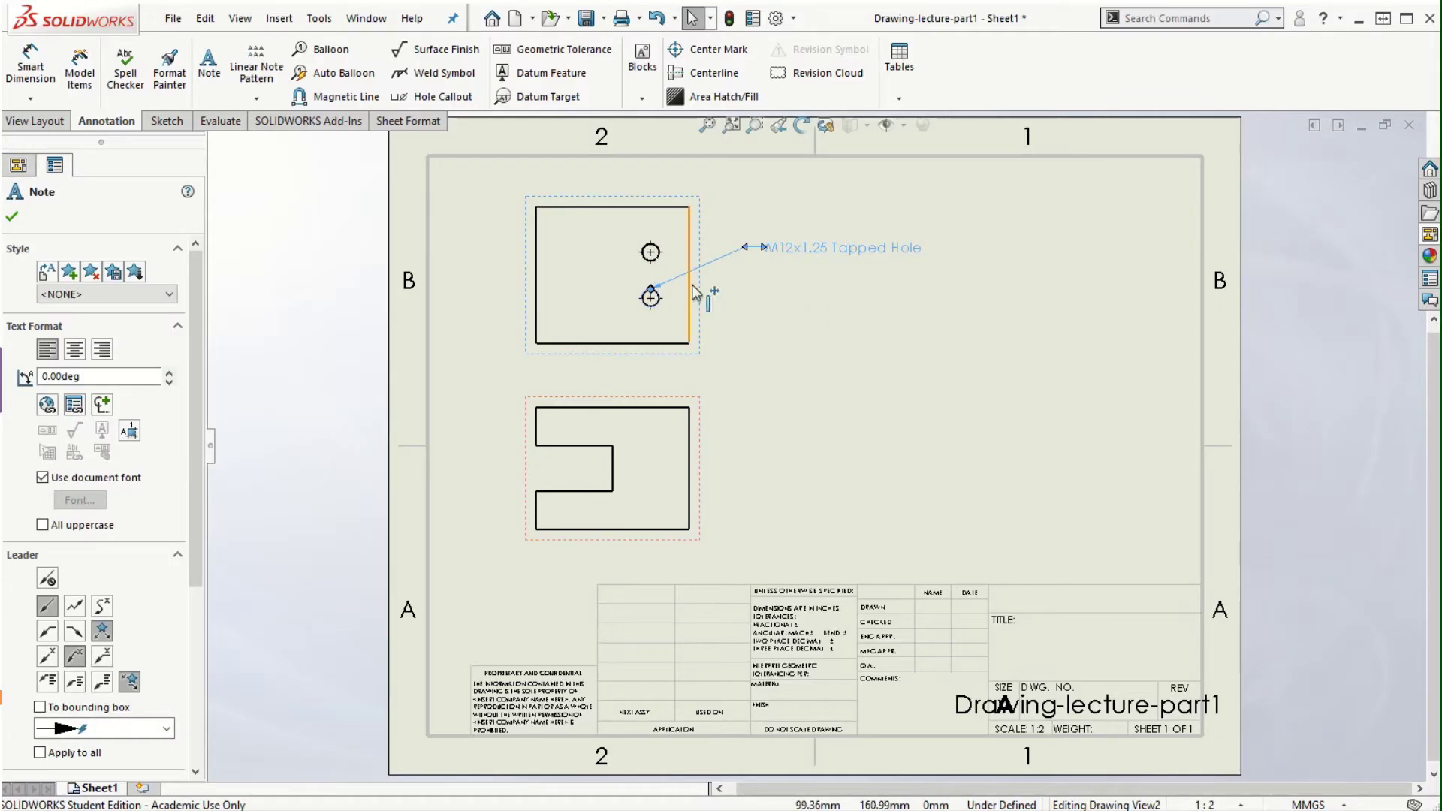
pyautogui.scroll(-2, 686, 284)
pyautogui.scroll(-4, 724, 293)
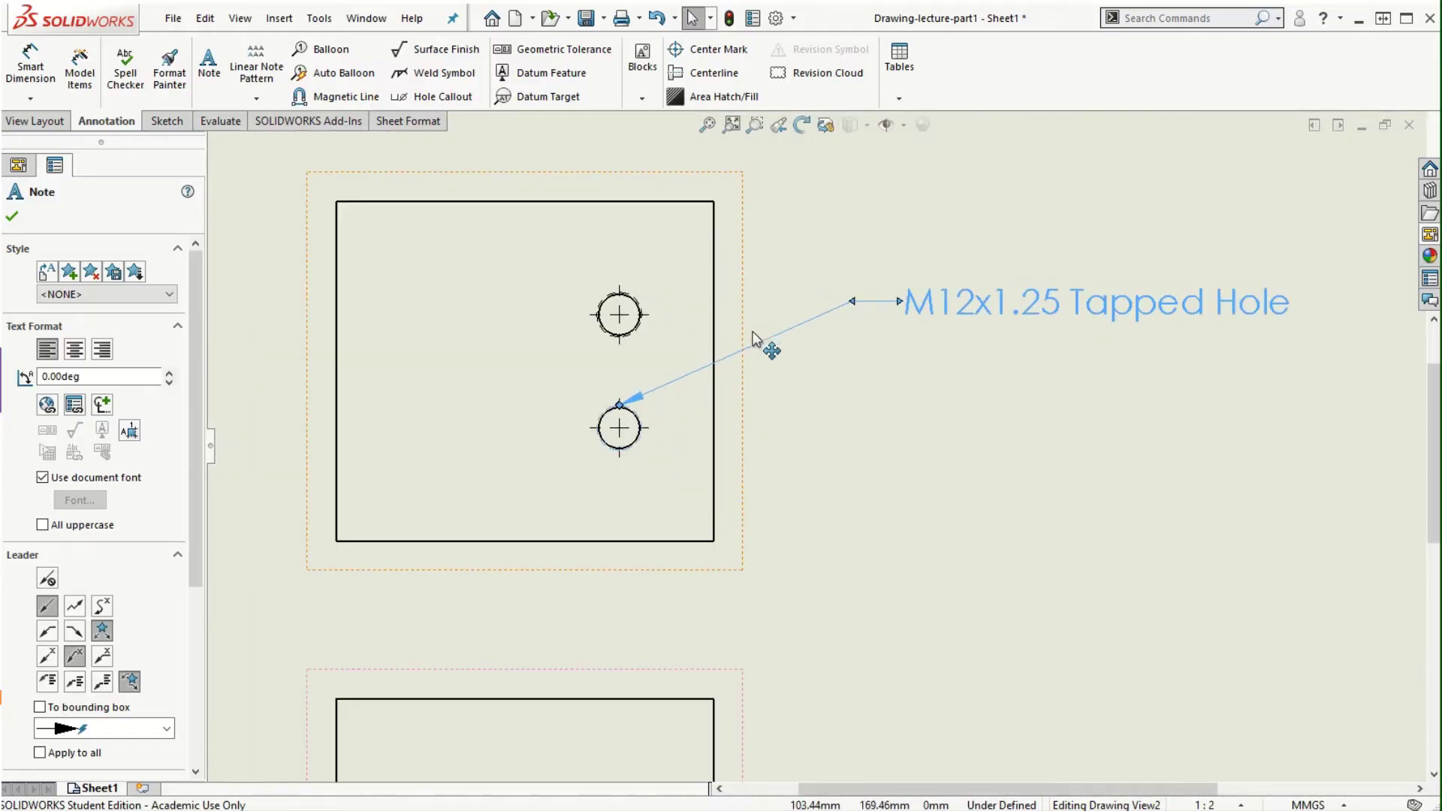
pyautogui.scroll(2, 893, 421)
pyautogui.scroll(-1, 969, 406)
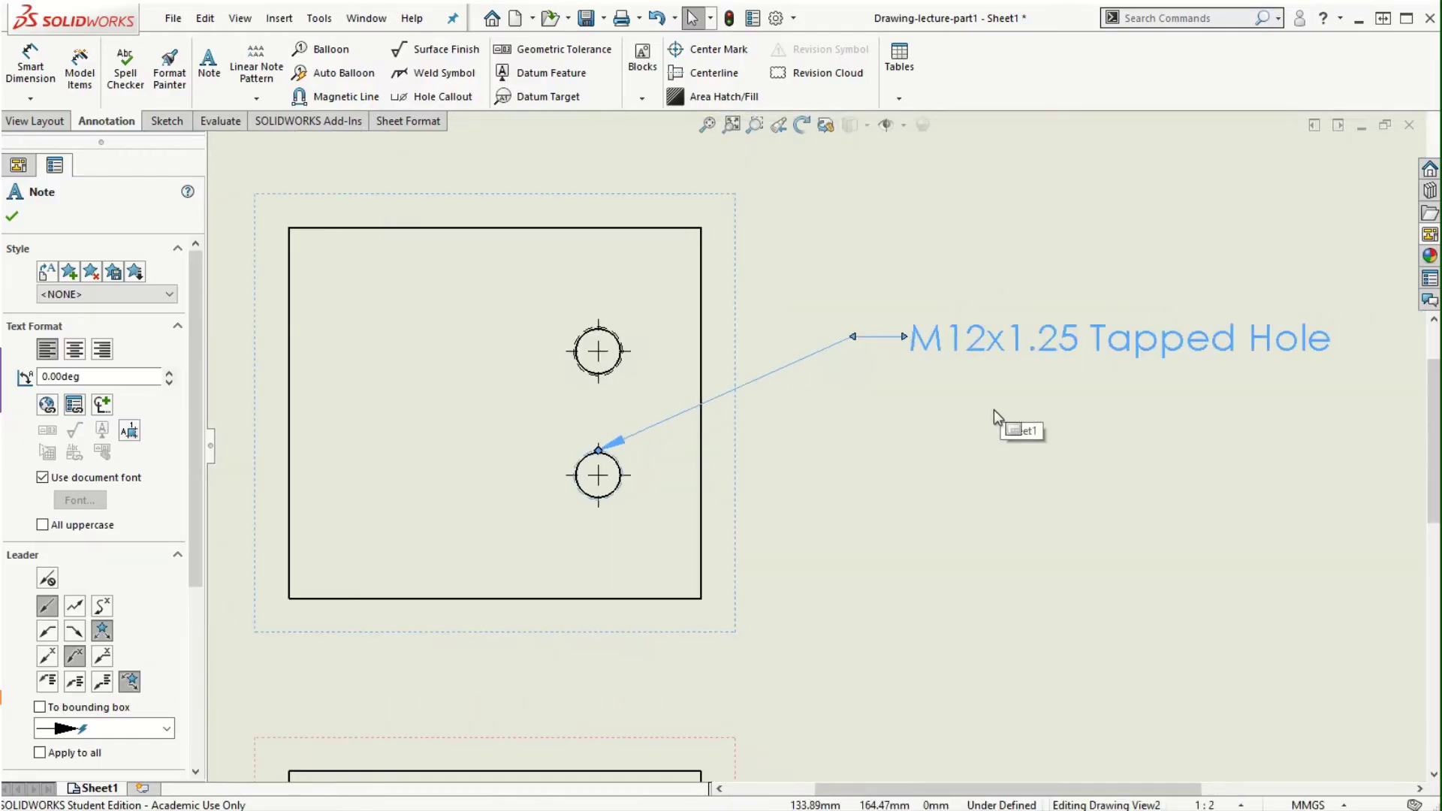
pyautogui.moveTo(969, 340); pyautogui.dragTo(935, 267)
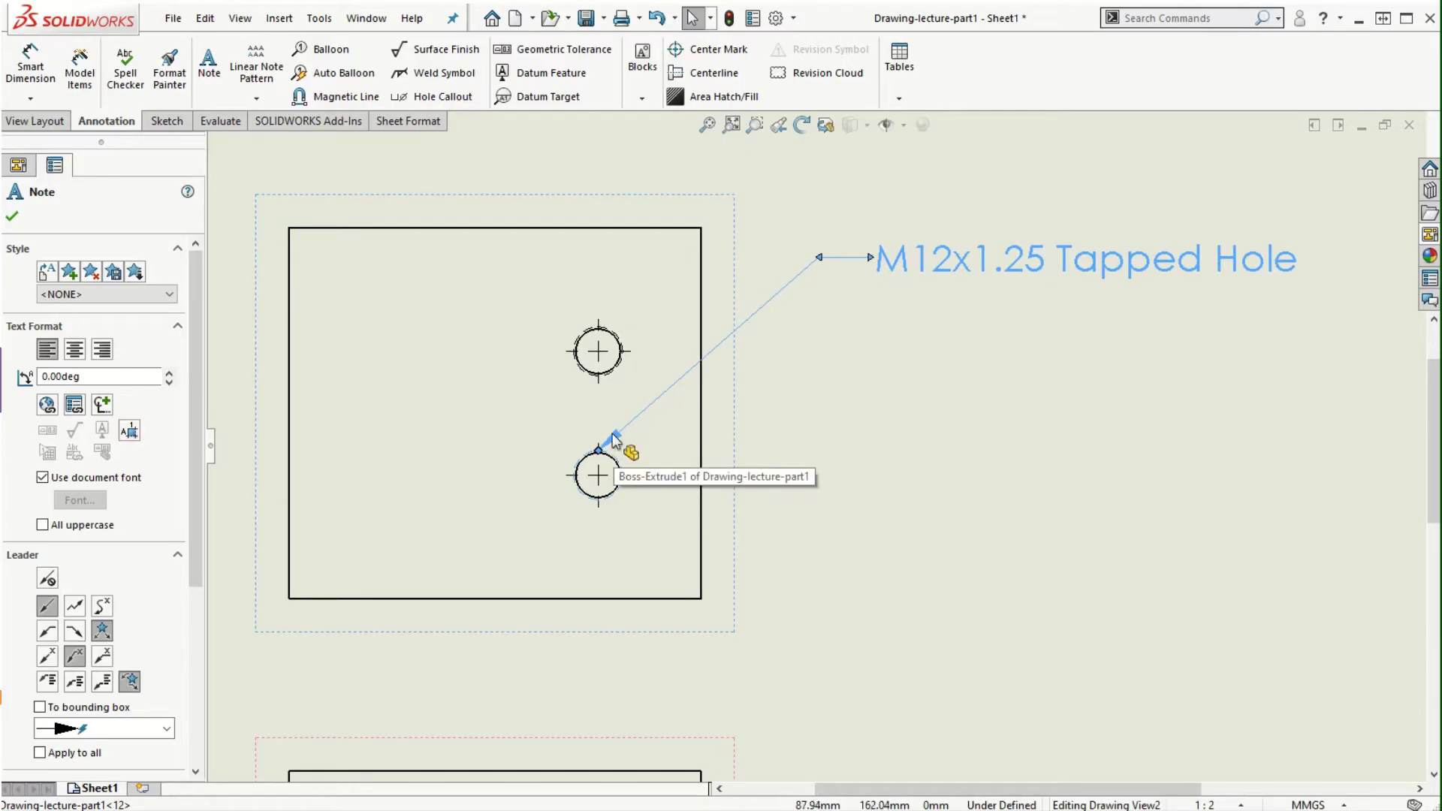
# Step: Reposition the tapped hole note's leader arrow onto the upper-right edge of the lower hole in the top view
pyautogui.moveTo(599, 451)
pyautogui.mouseDown()
pyautogui.moveTo(601, 481)
pyautogui.moveTo(619, 464)
pyautogui.mouseUp()
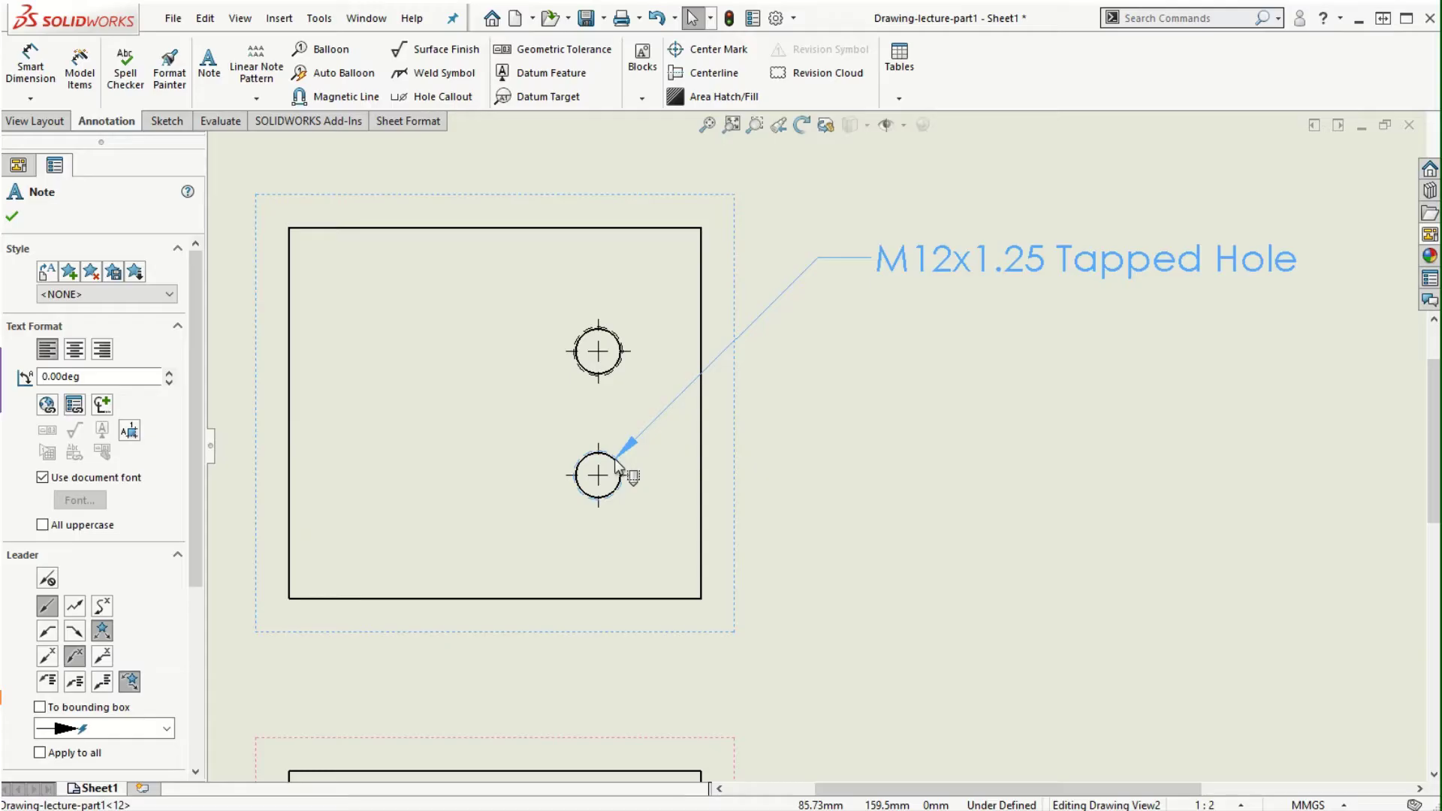
pyautogui.moveTo(613, 457); pyautogui.dragTo(586, 460)
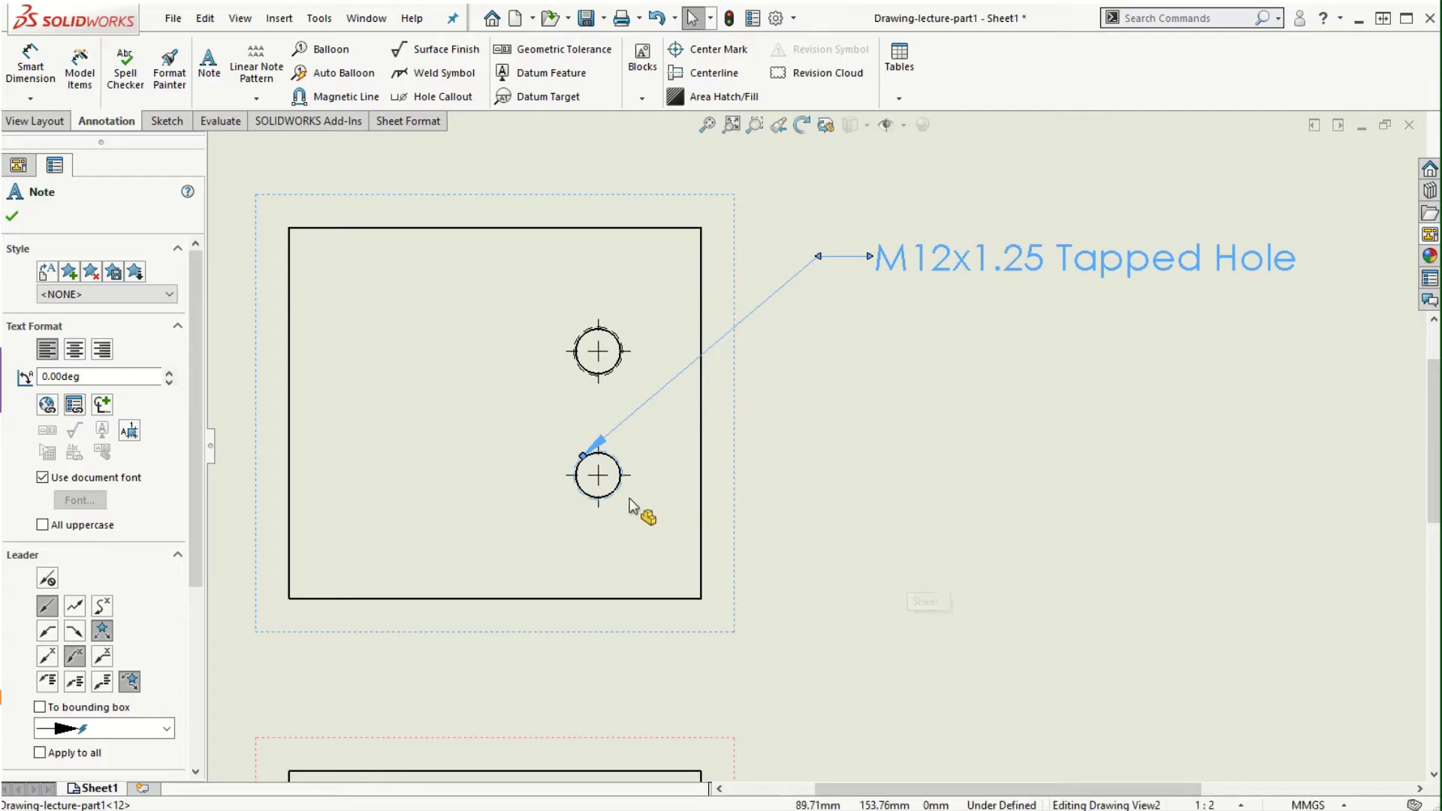
pyautogui.click(612, 519)
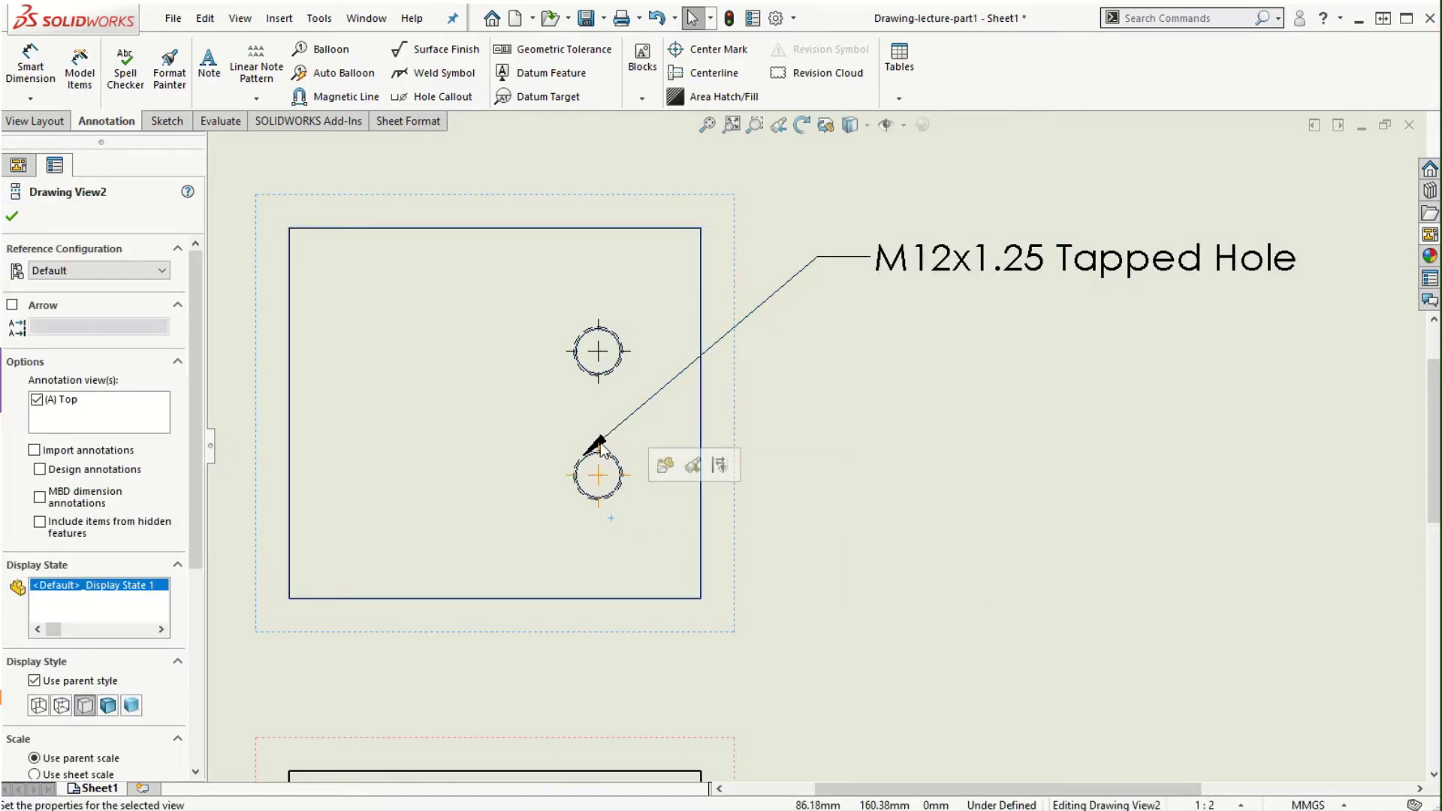
pyautogui.click(707, 49)
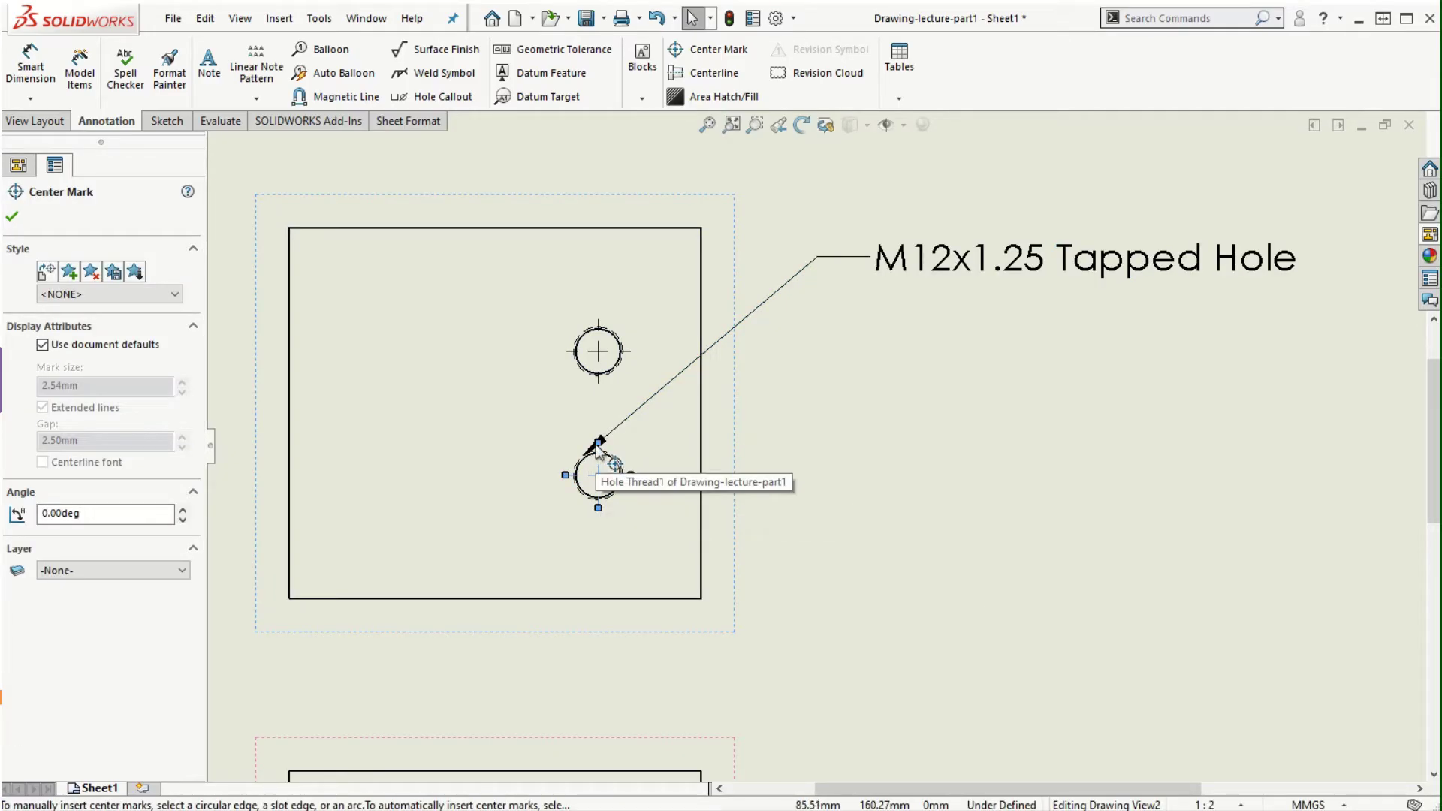
pyautogui.click(599, 445)
pyautogui.click(655, 401)
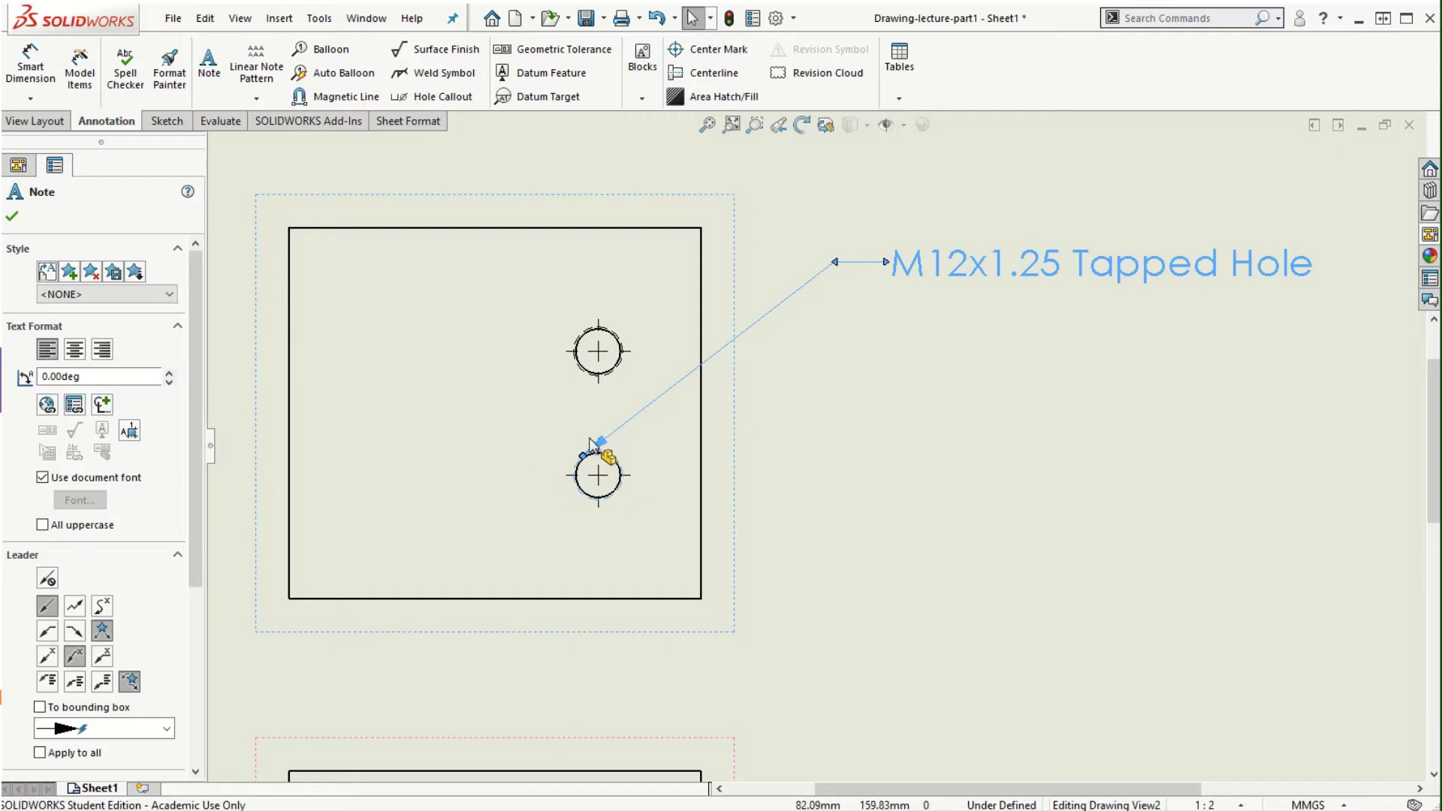
pyautogui.moveTo(584, 460); pyautogui.dragTo(626, 466)
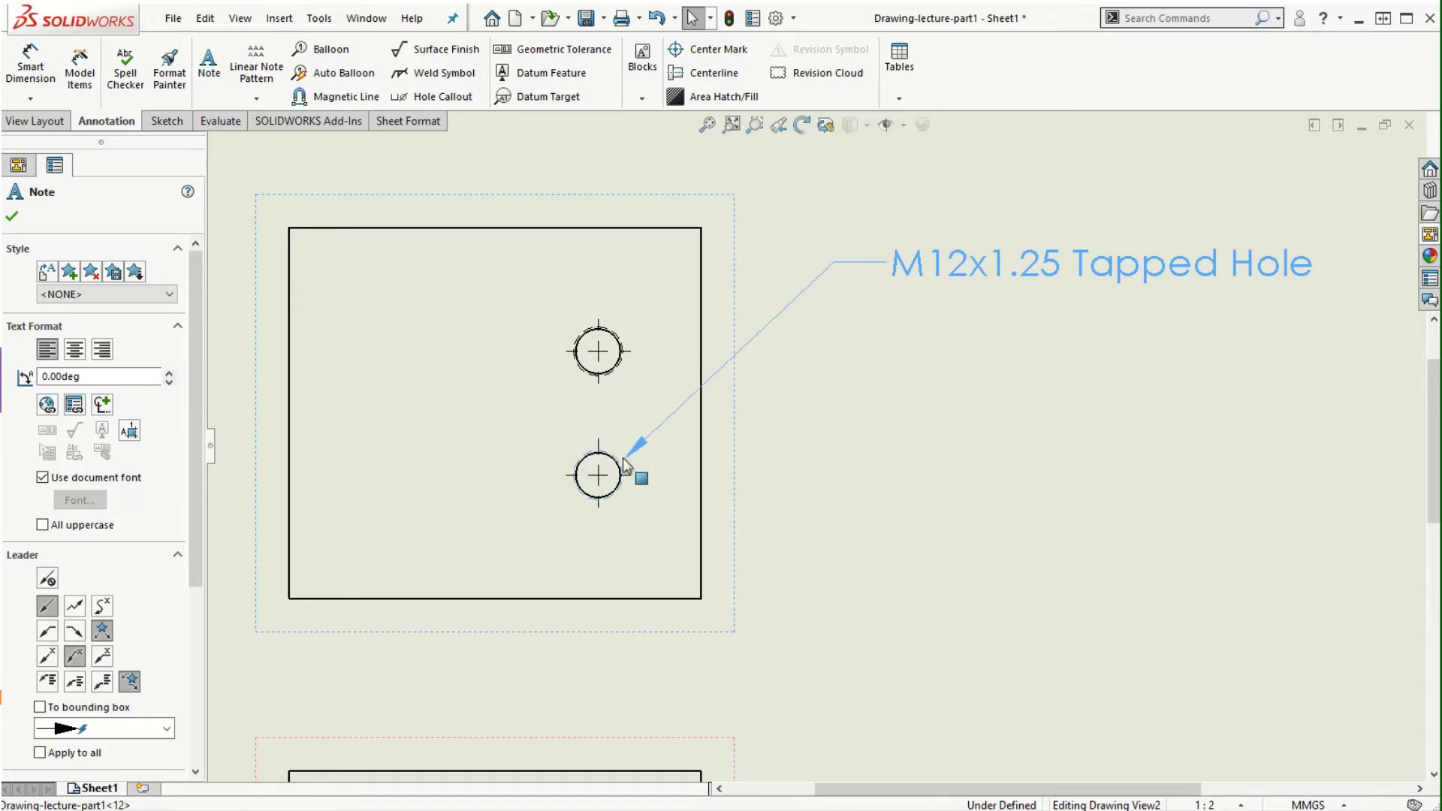
pyautogui.click(819, 525)
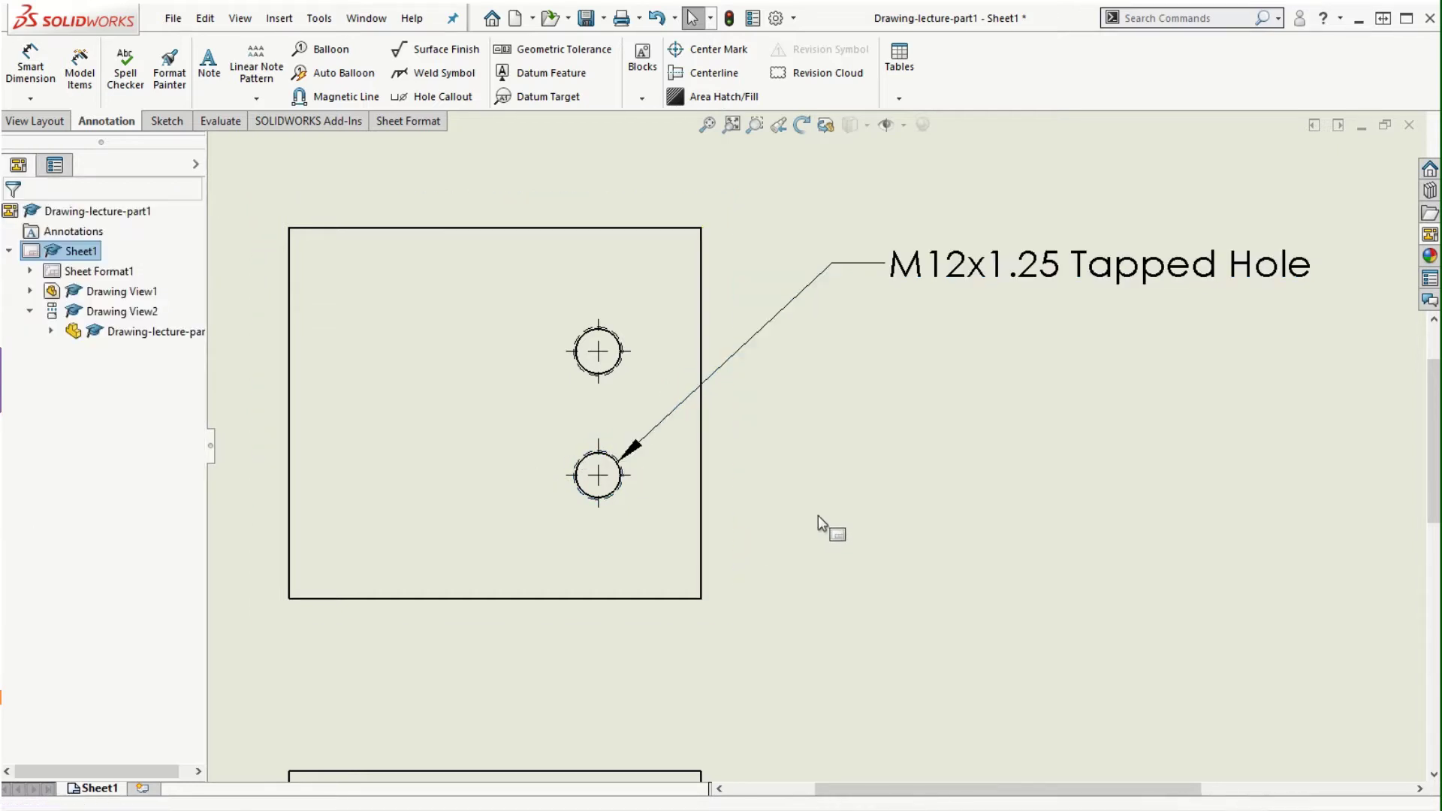
# Step: Shift the note's leader arrow around to the lower-right edge of the lower hole
pyautogui.click(638, 443)
pyautogui.moveTo(638, 443); pyautogui.dragTo(622, 502)
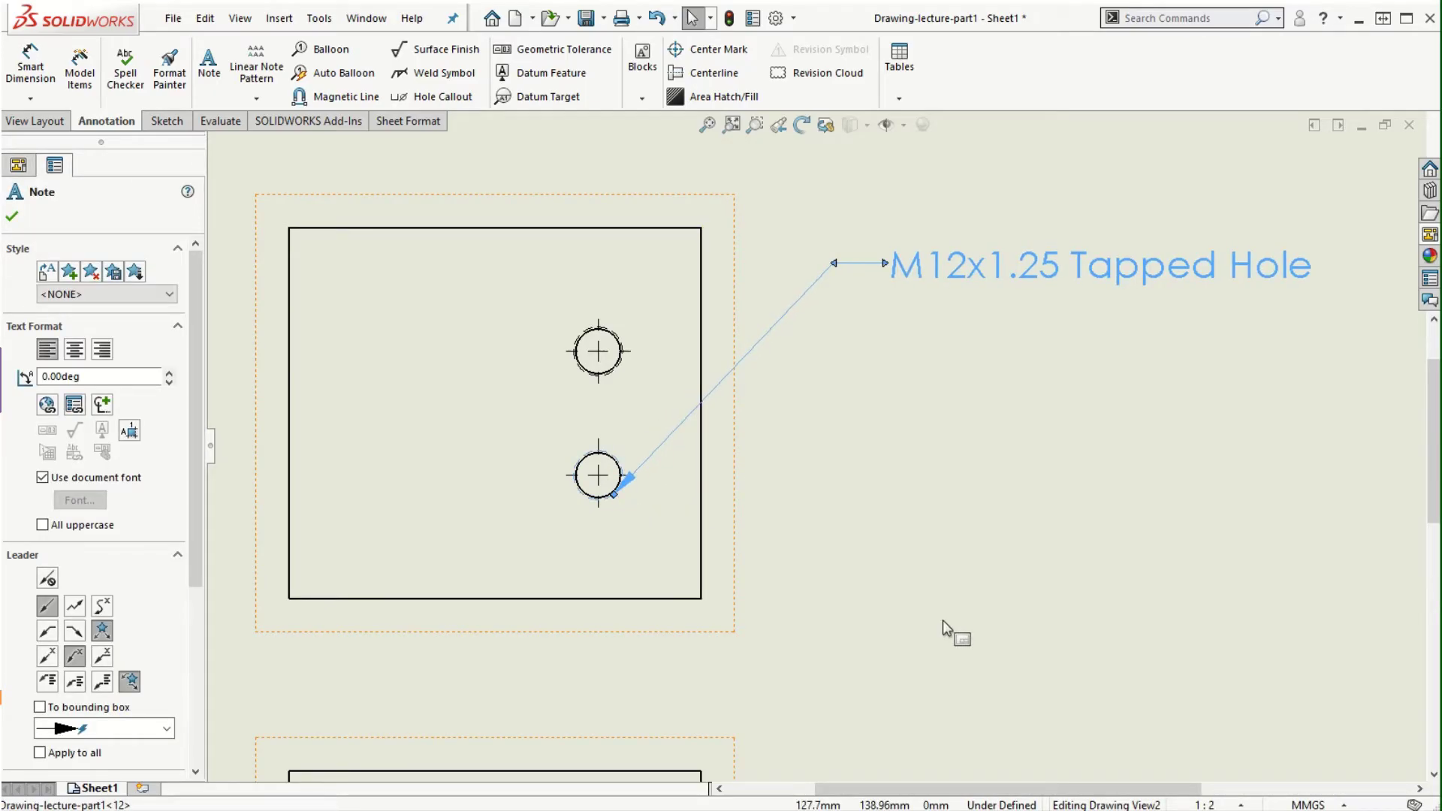
pyautogui.click(917, 610)
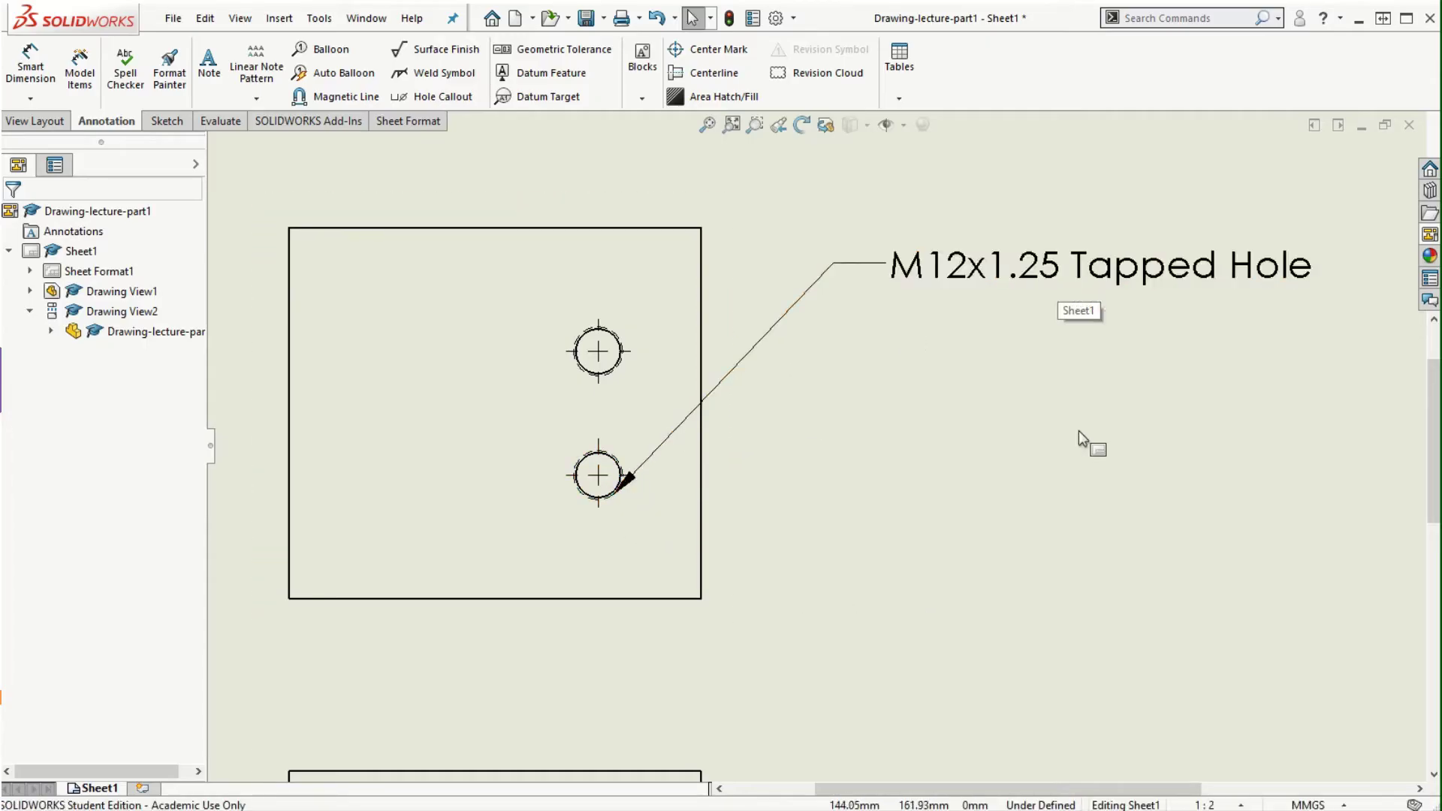
# Step: Delete the M12x1.25 Tapped Hole note from the top view
pyautogui.scroll(5, 1059, 451)
pyautogui.scroll(-3, 1118, 524)
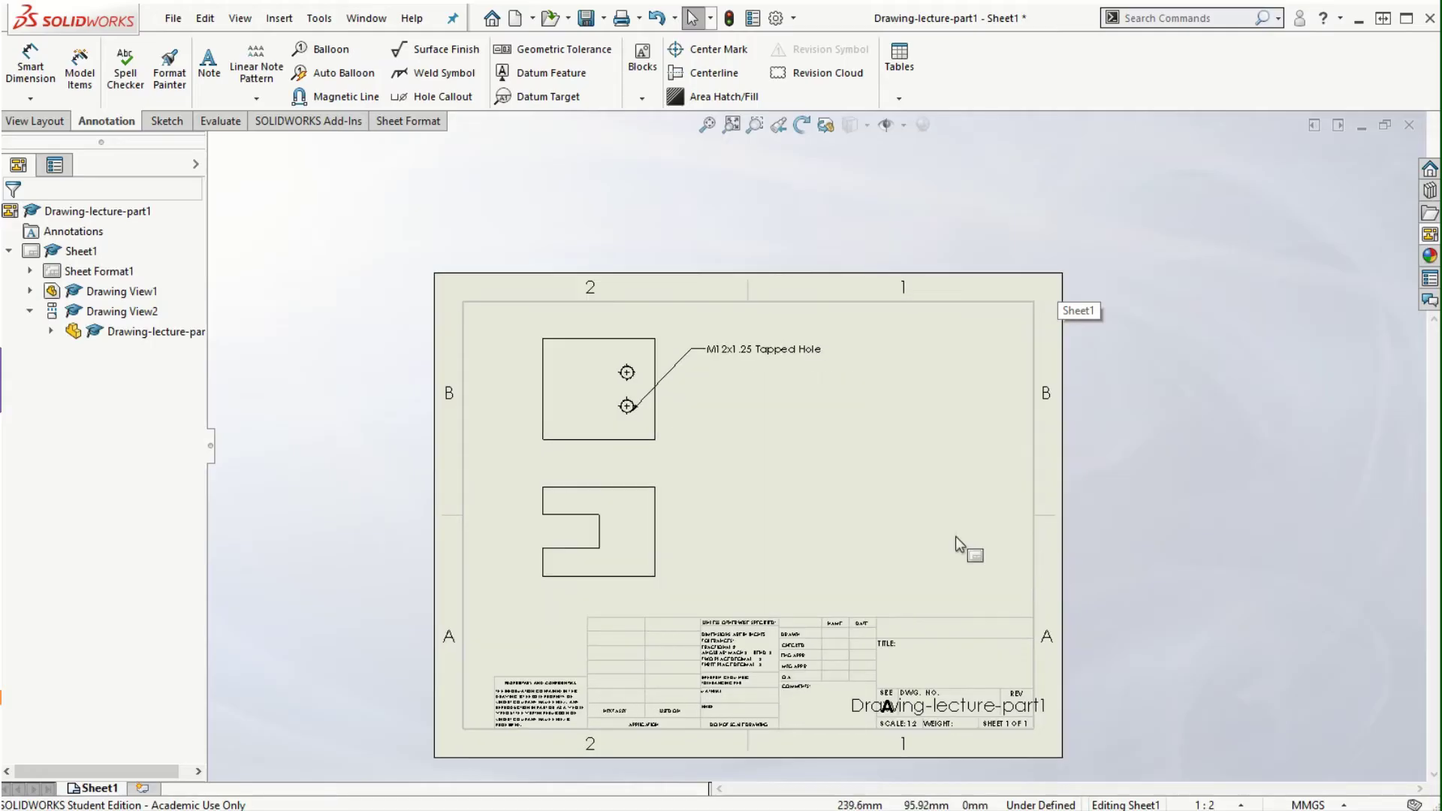
pyautogui.click(796, 320)
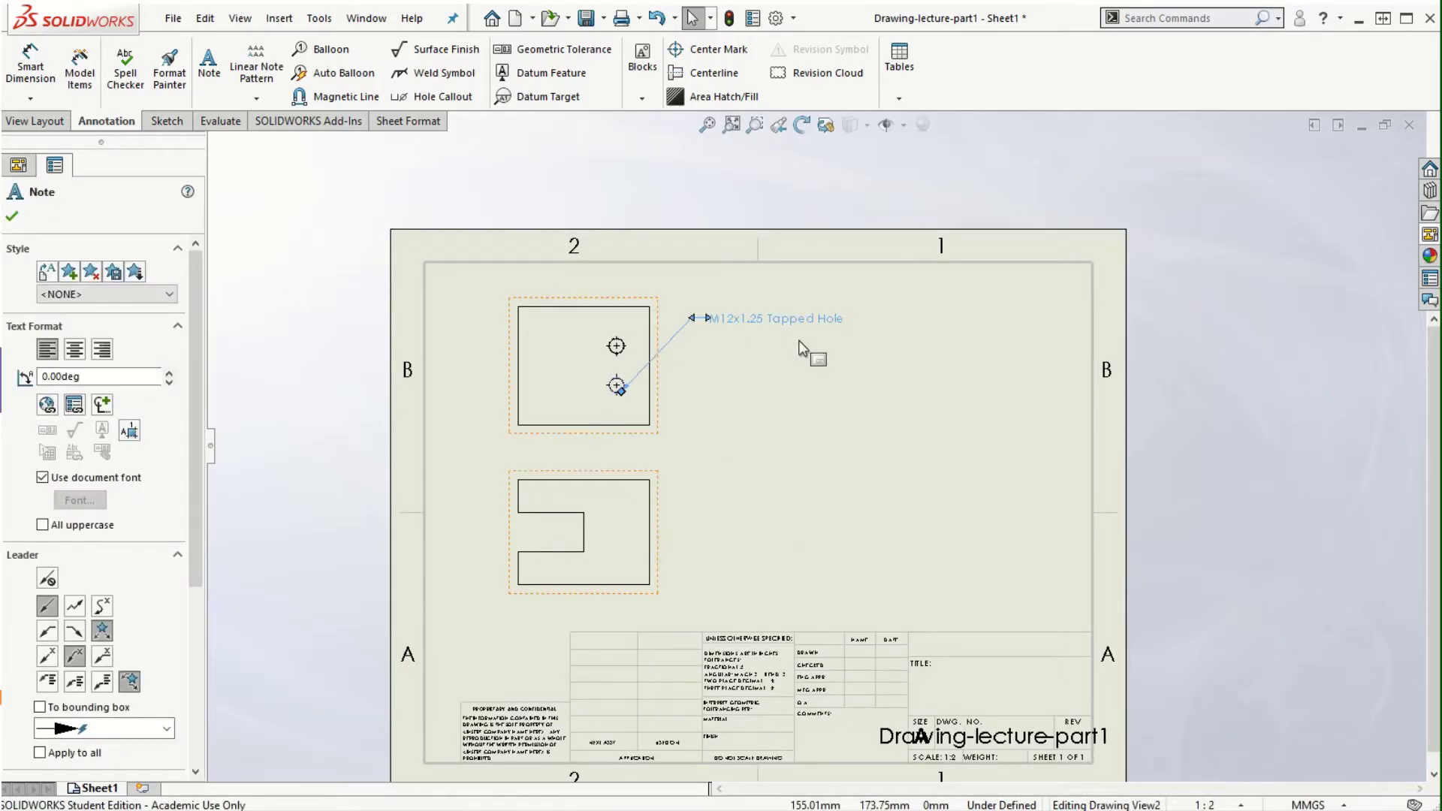
pyautogui.press('Delete')
# Step: Set the front view's display style to Hidden Lines Visible
pyautogui.click(643, 567)
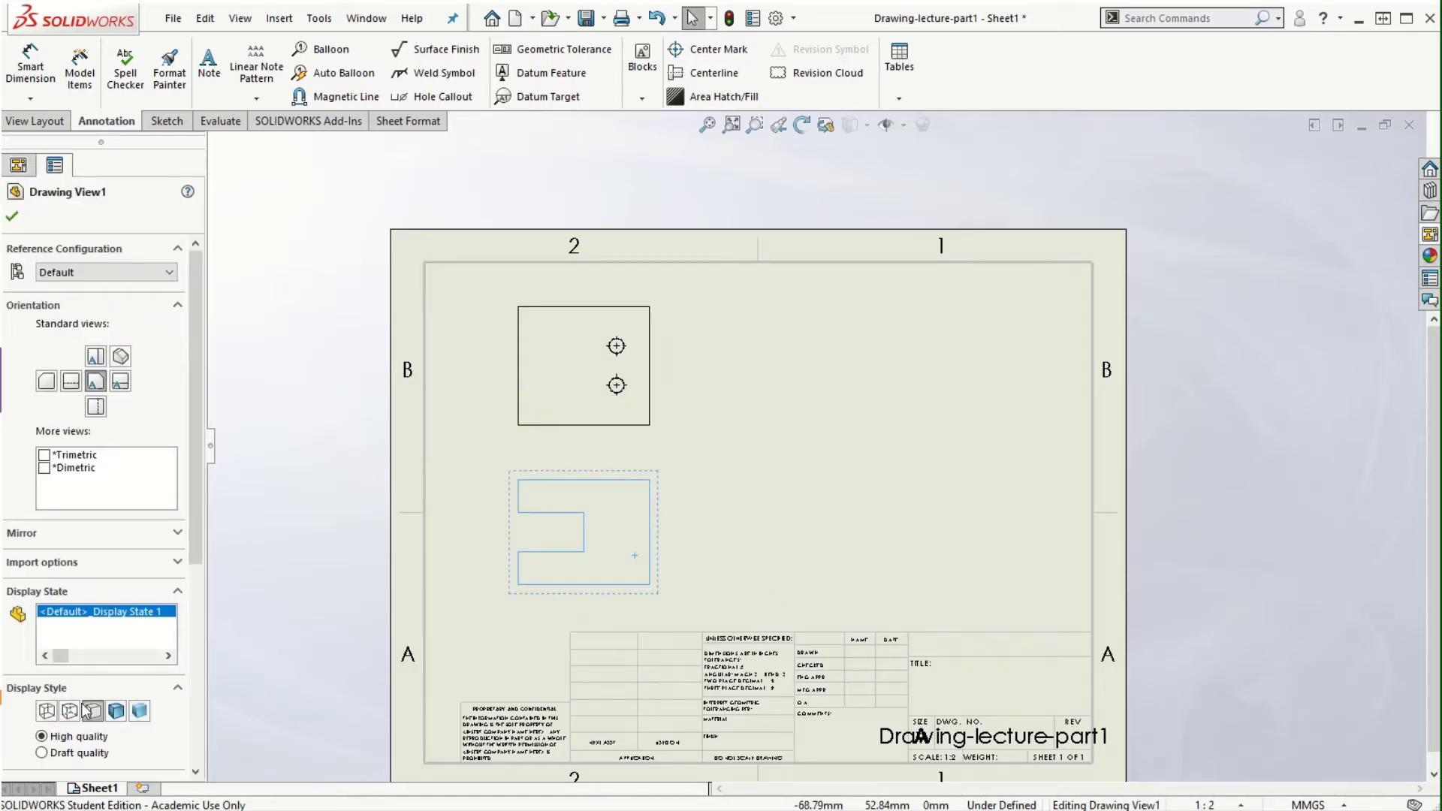
pyautogui.click(70, 712)
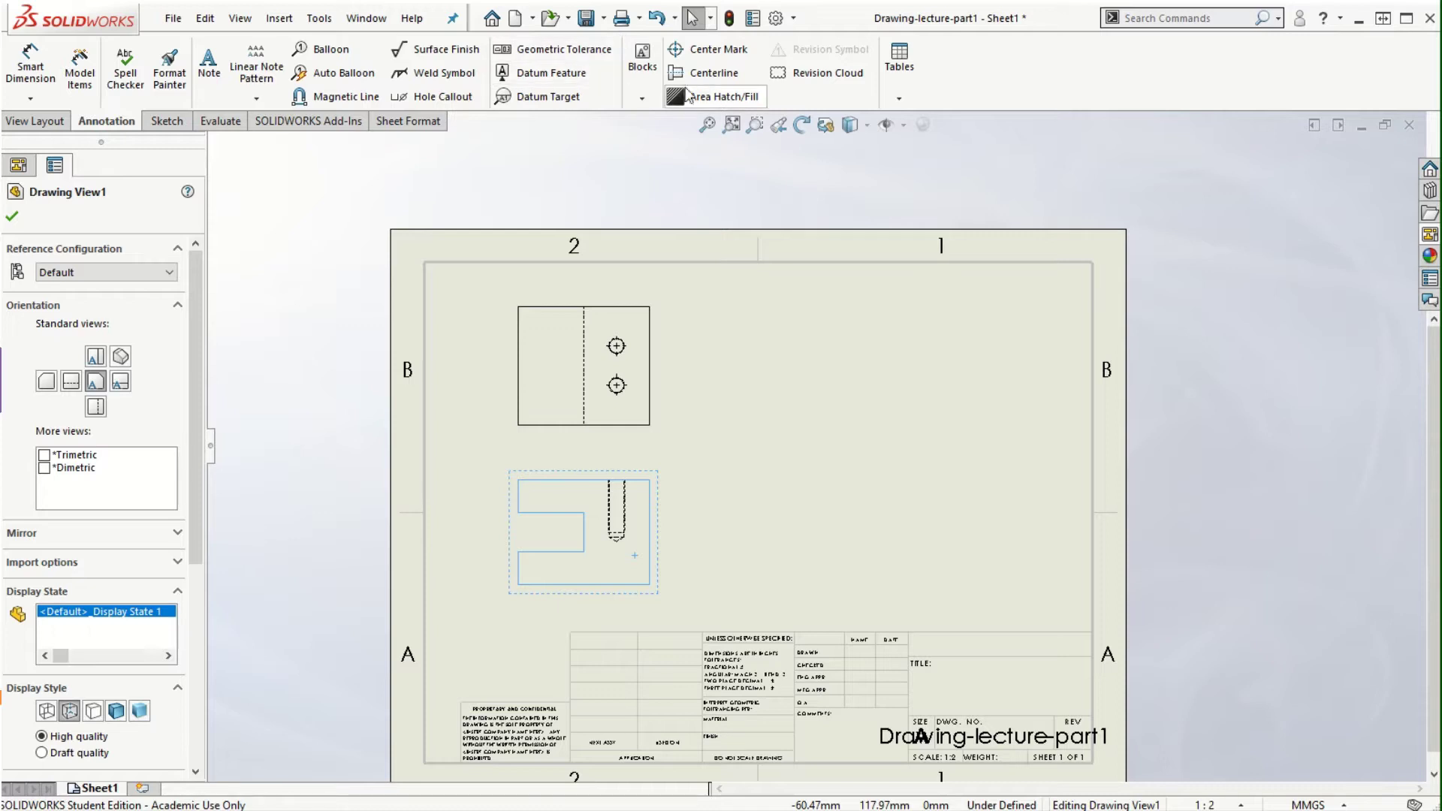
# Step: Try to insert centerlines automatically for the entire front view
pyautogui.click(712, 73)
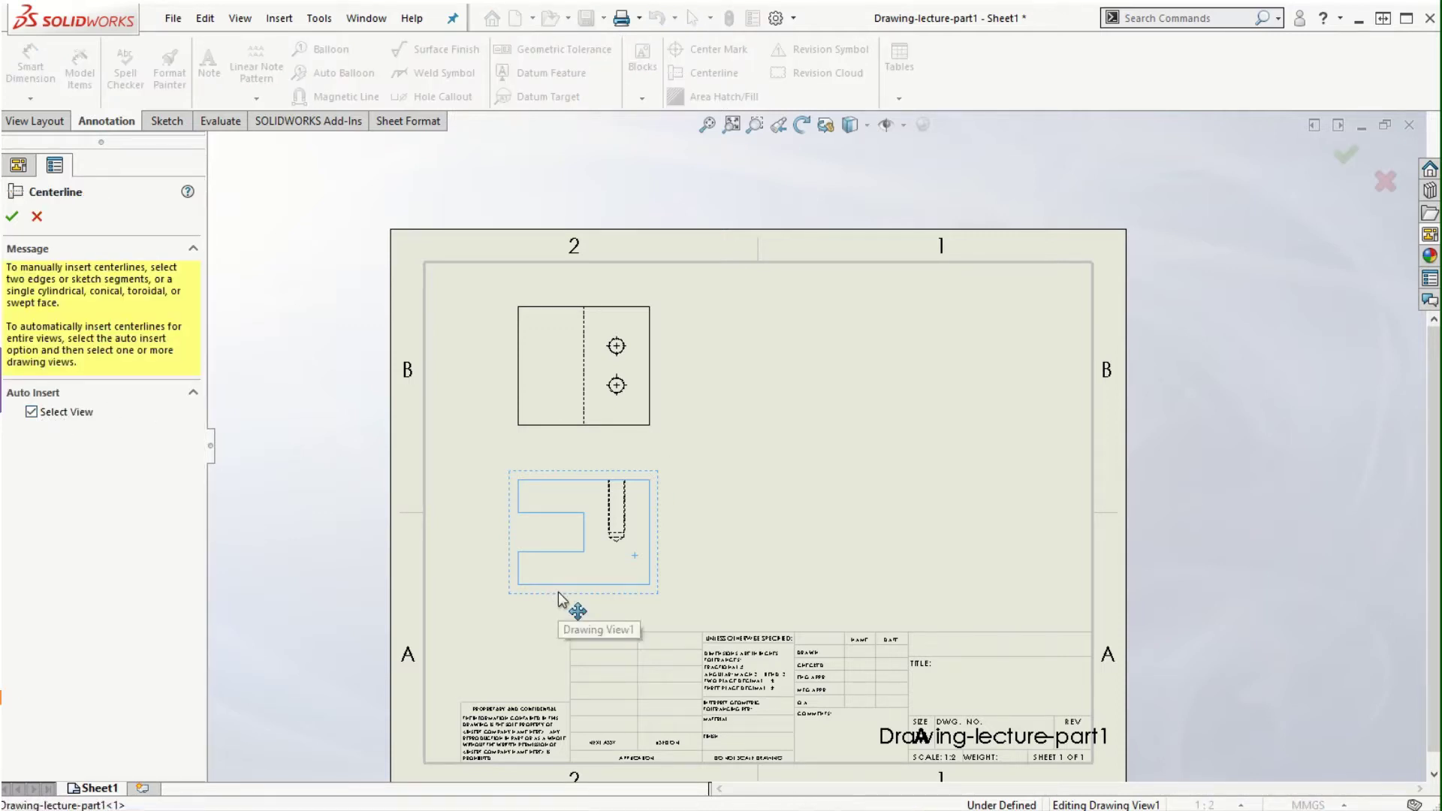
pyautogui.click(69, 412)
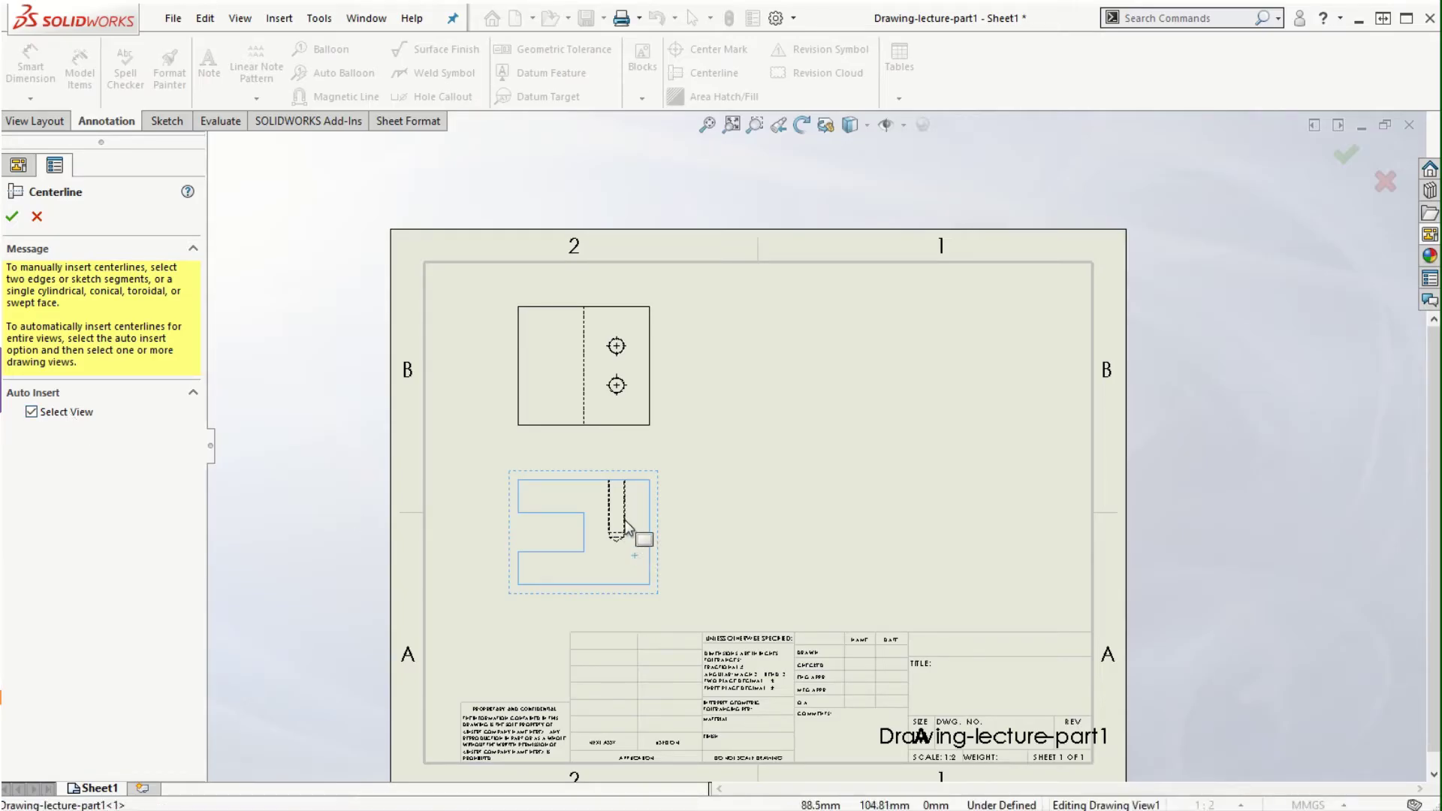
pyautogui.click(12, 216)
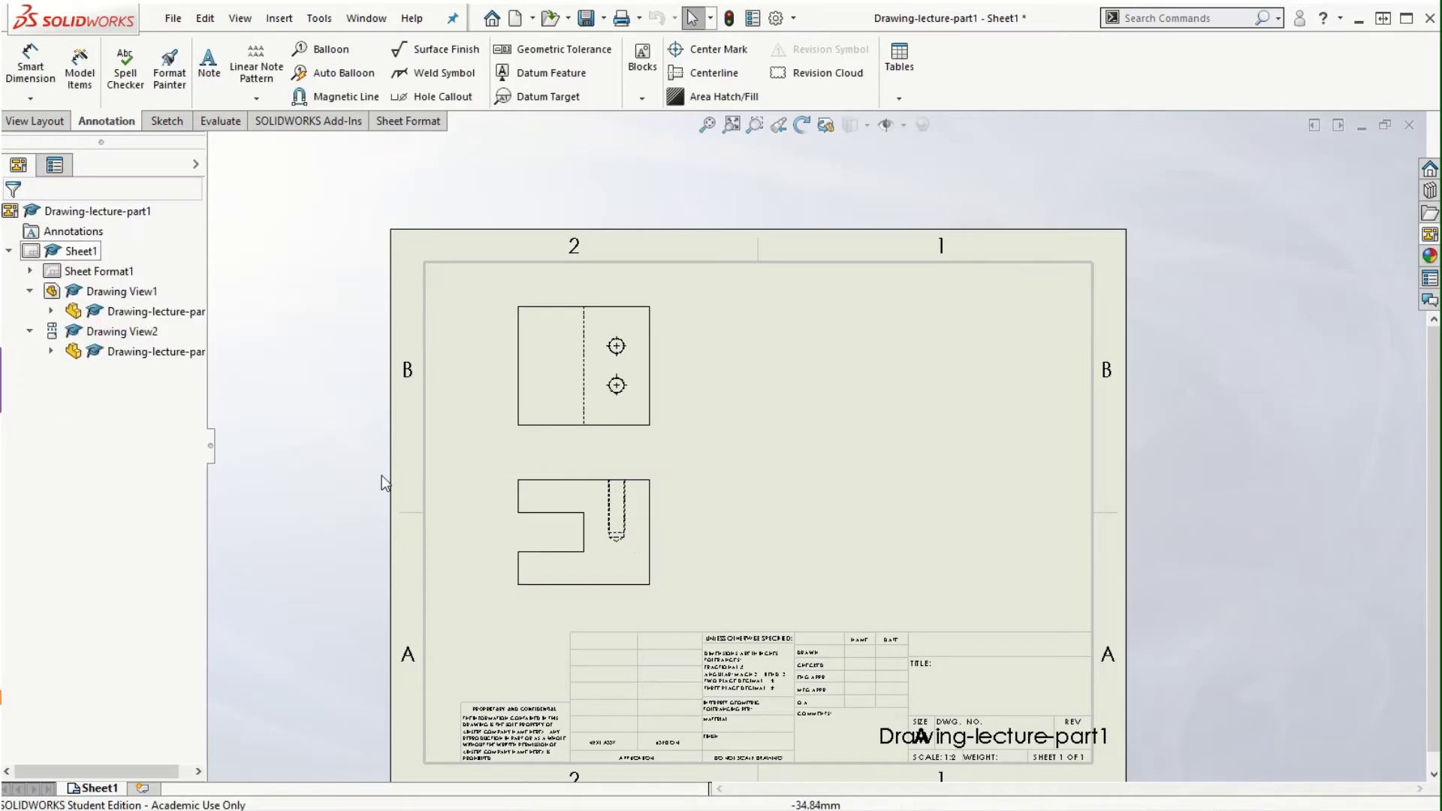
# Step: Add a centerline to the tapped hole in the front view, midway between its two hidden side edges
pyautogui.scroll(-2, 676, 526)
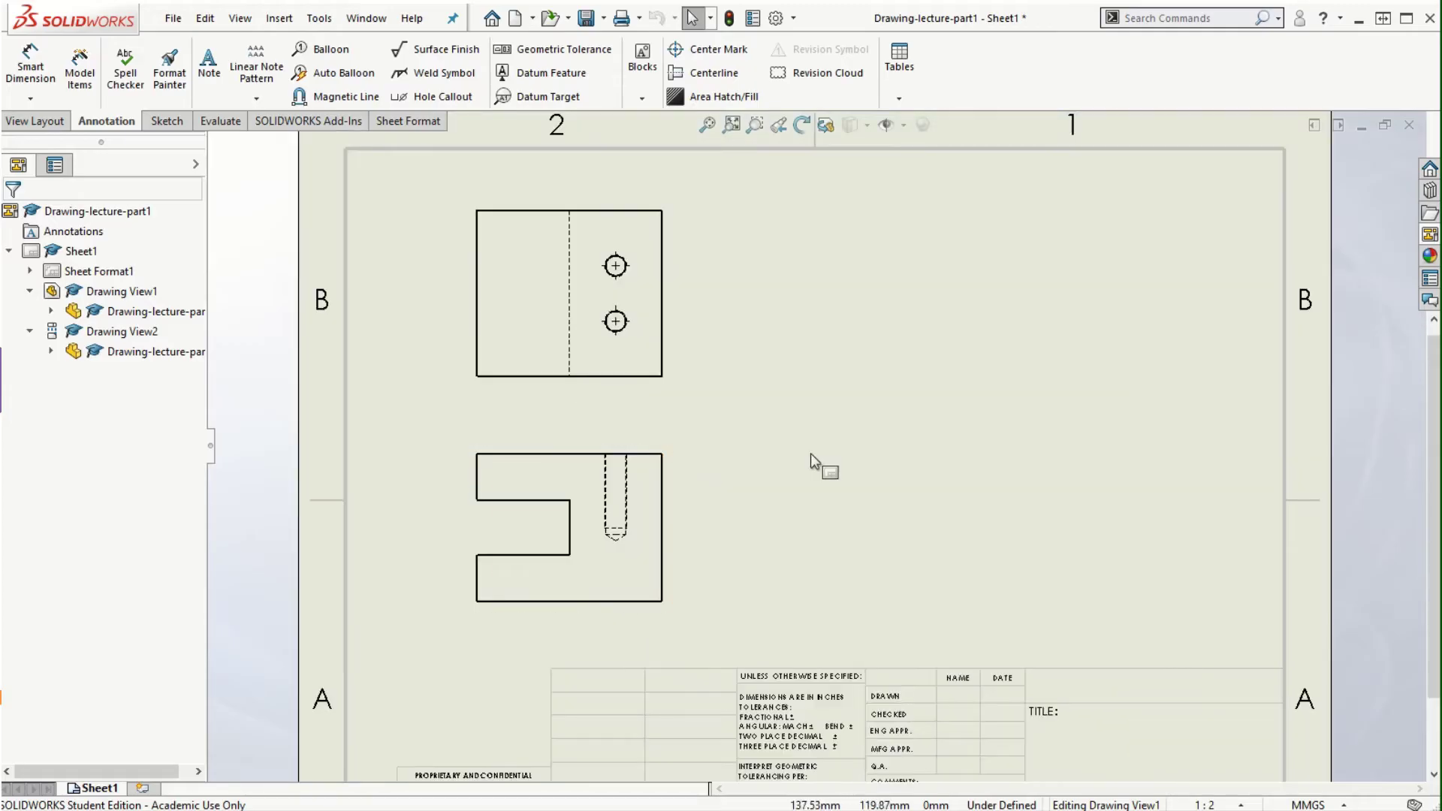
pyautogui.click(713, 72)
pyautogui.click(607, 518)
pyautogui.click(627, 499)
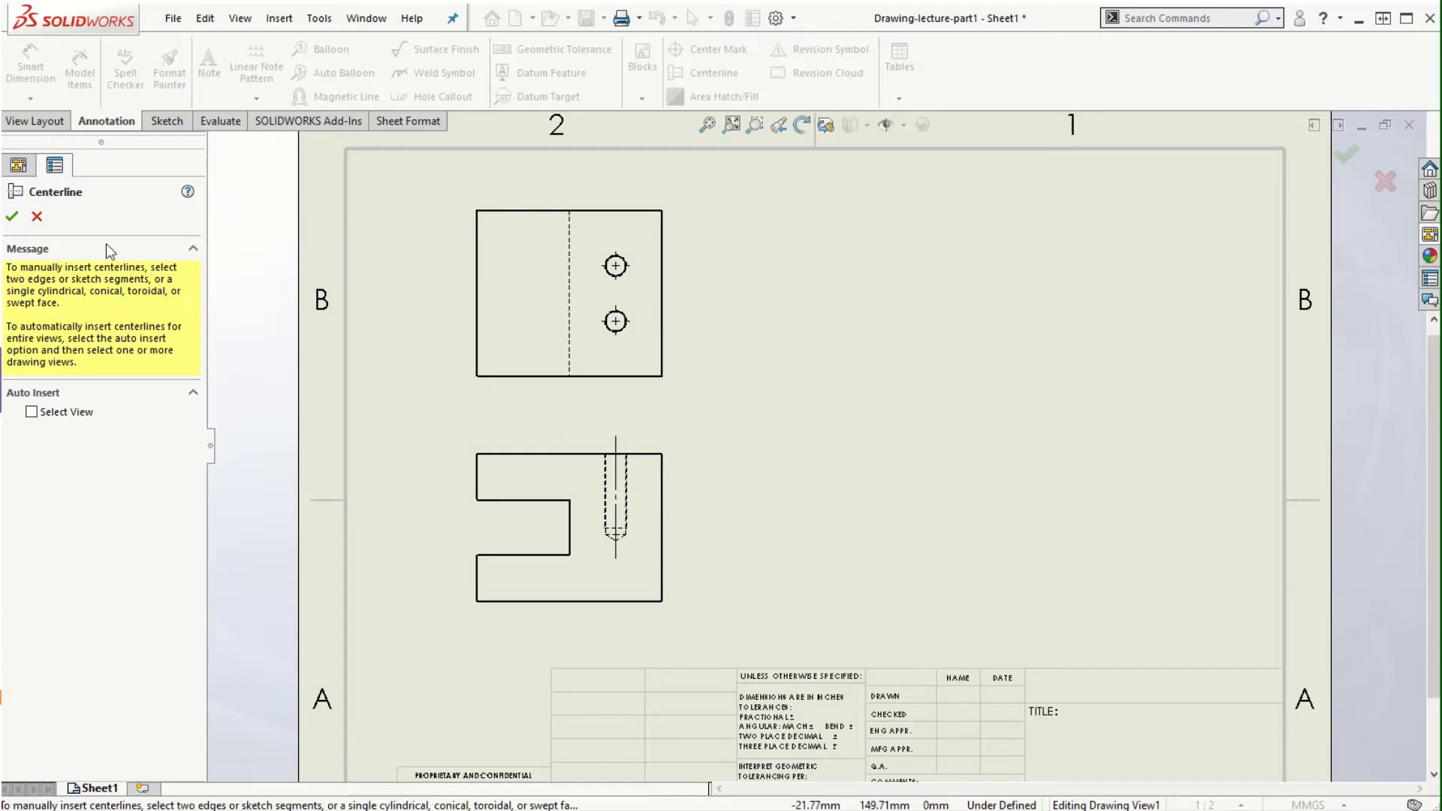
pyautogui.click(13, 216)
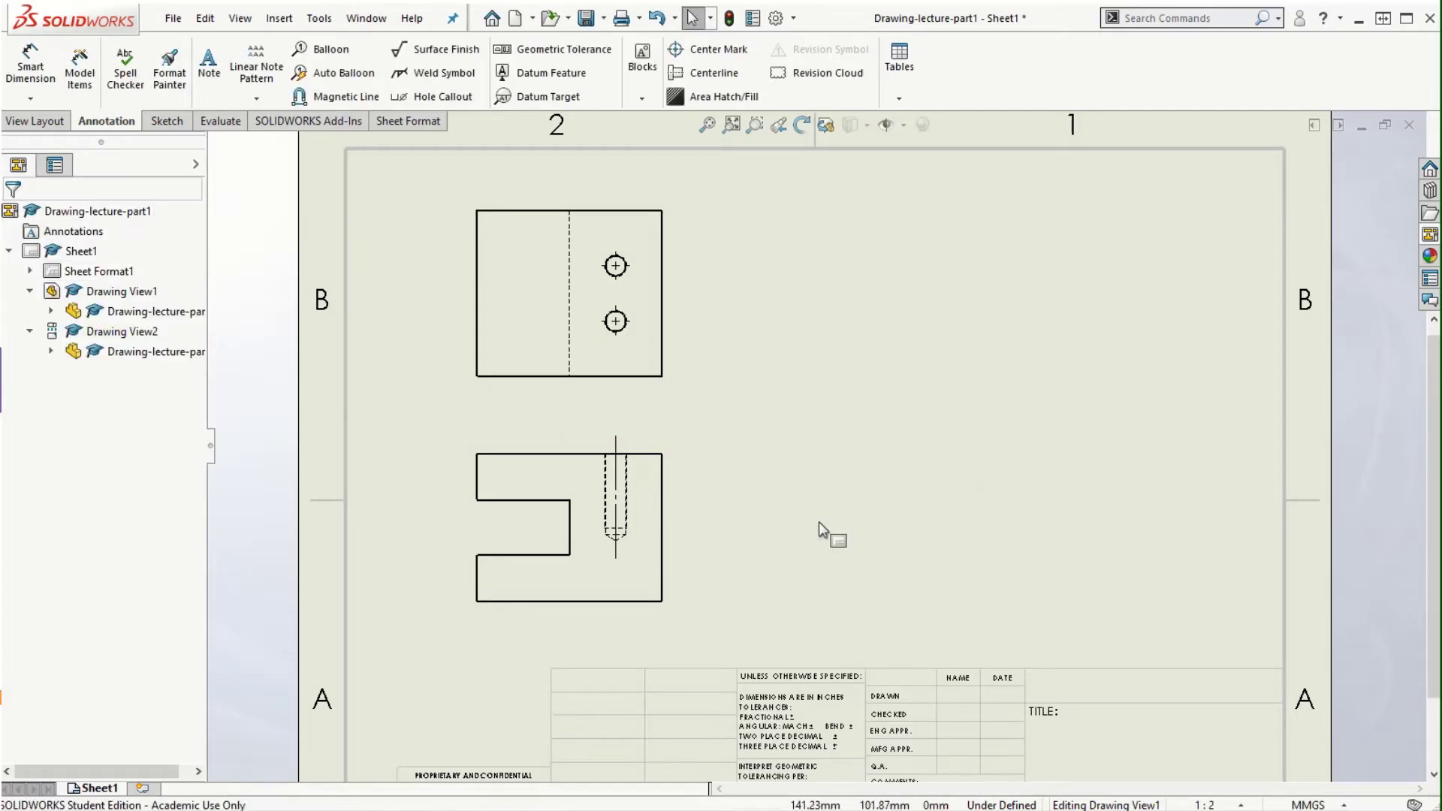
# Step: Create a section view with a vertical cutting line through the front view's hole centerline and place it to the right of the front view
pyautogui.scroll(-3, 729, 441)
pyautogui.scroll(2, 719, 446)
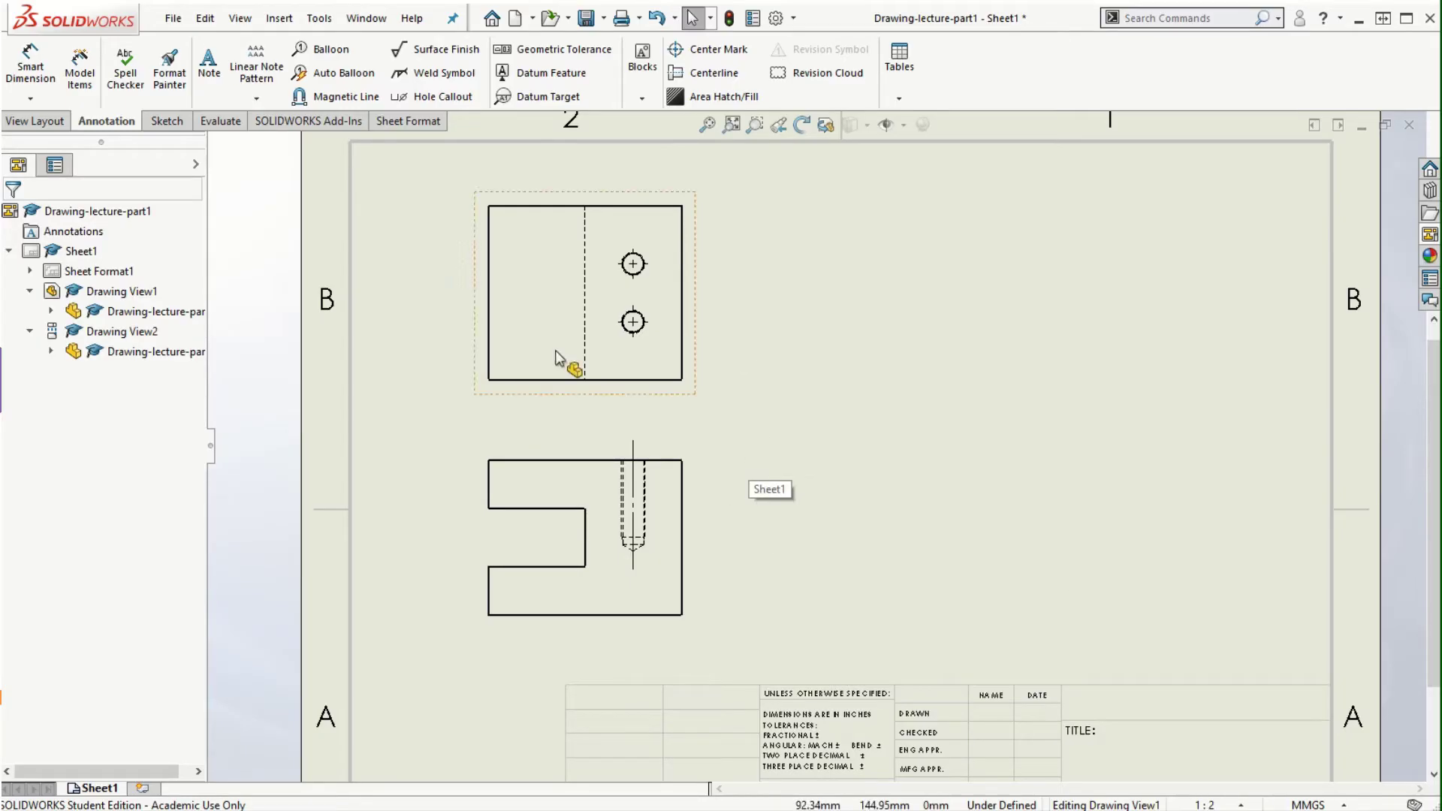
pyautogui.click(45, 119)
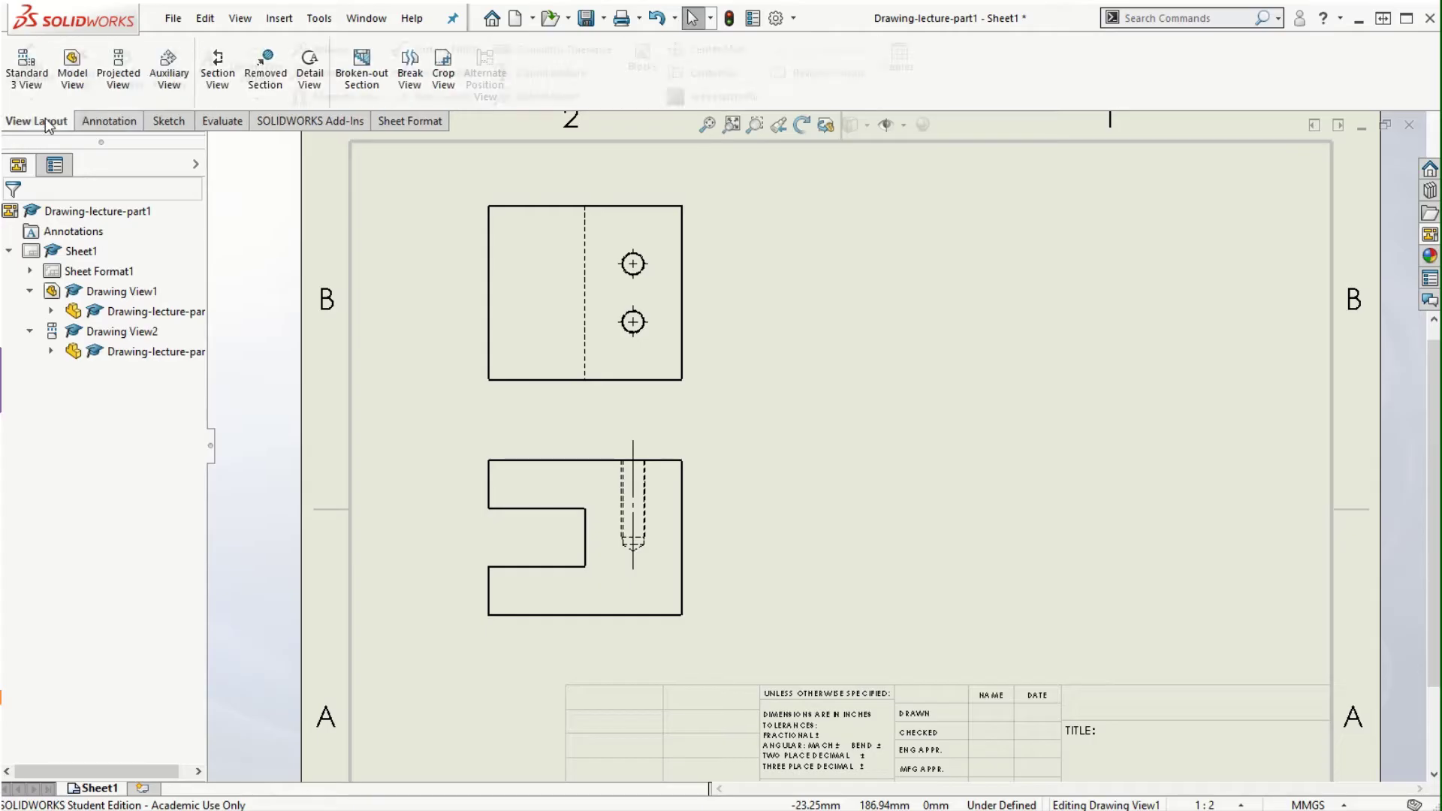
pyautogui.click(220, 75)
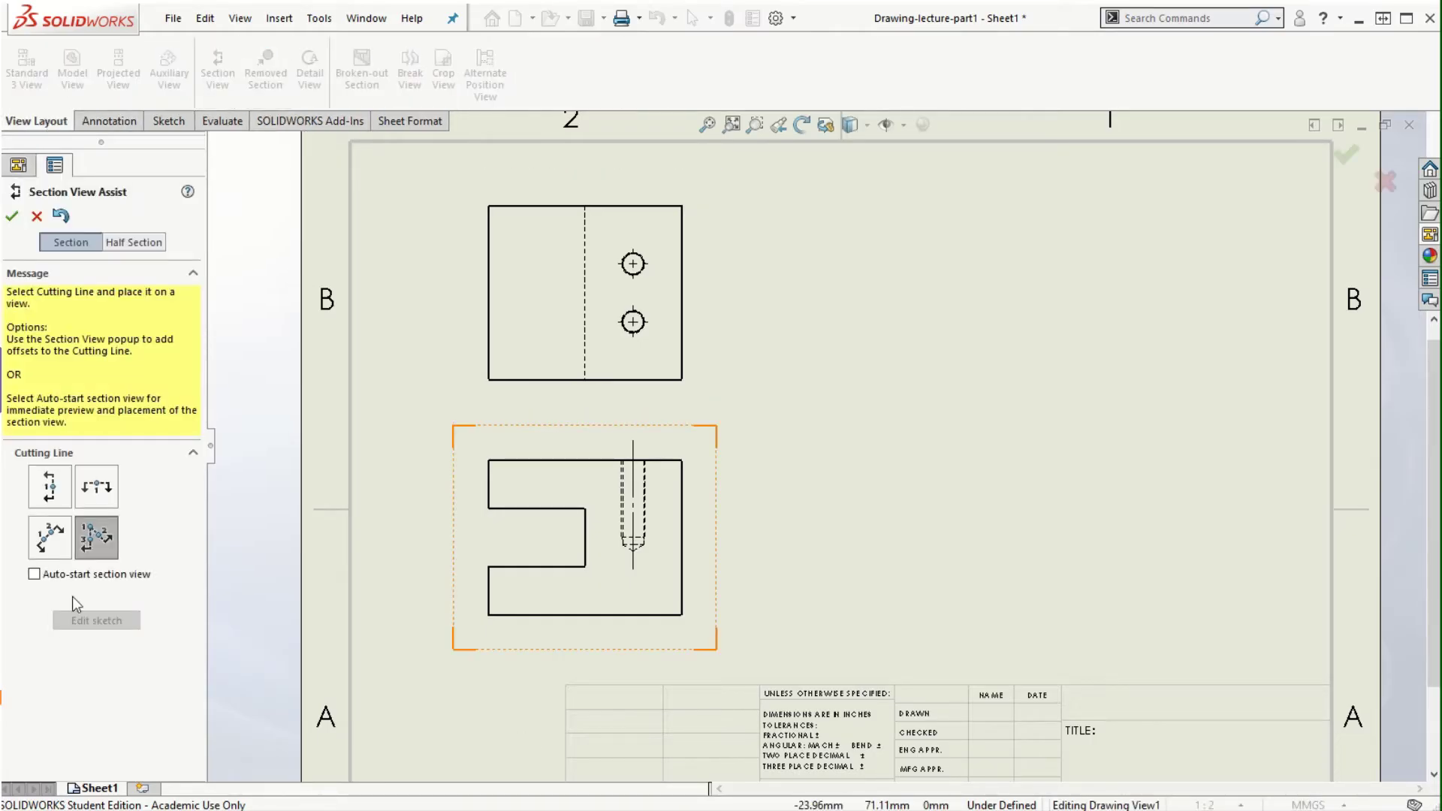
pyautogui.click(51, 490)
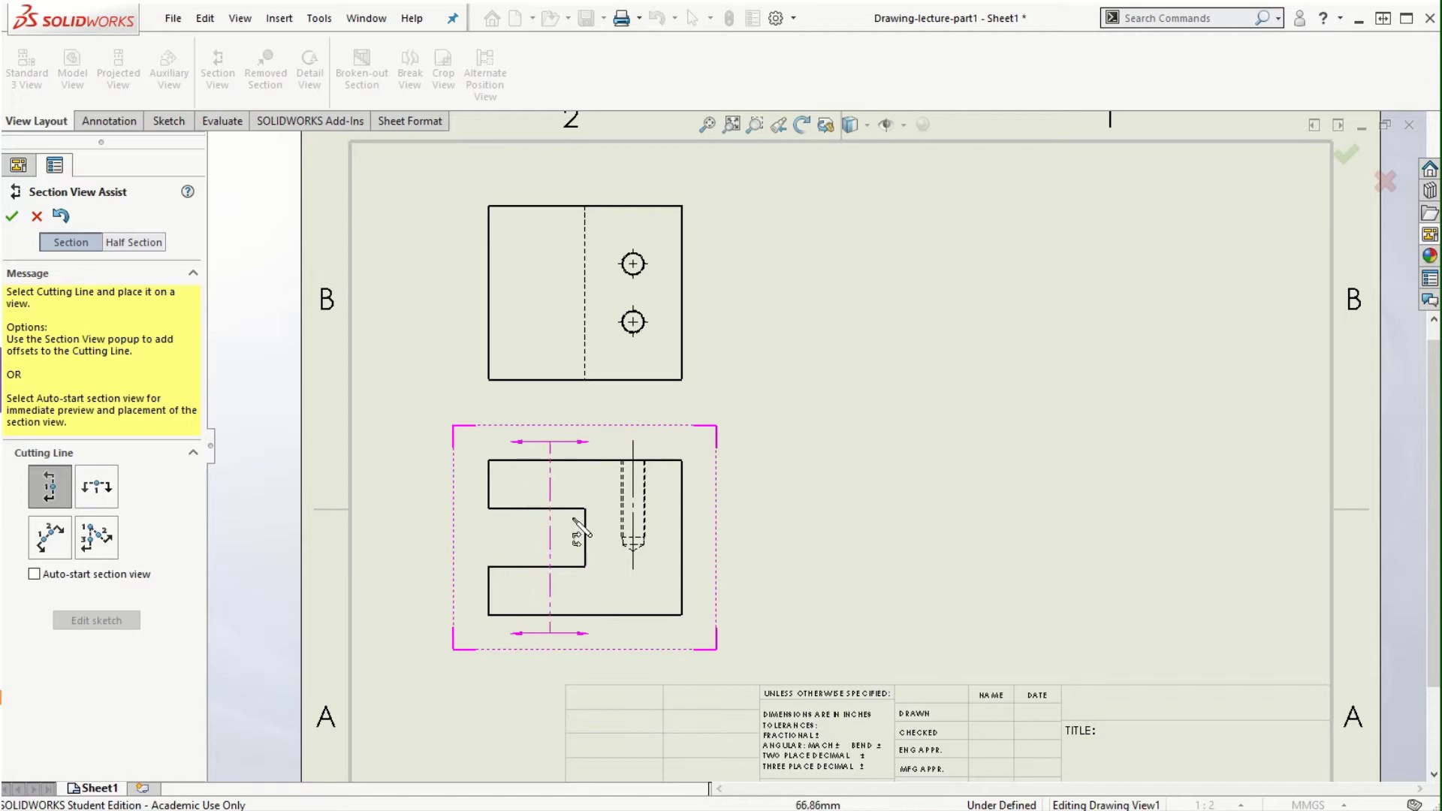
pyautogui.click(634, 524)
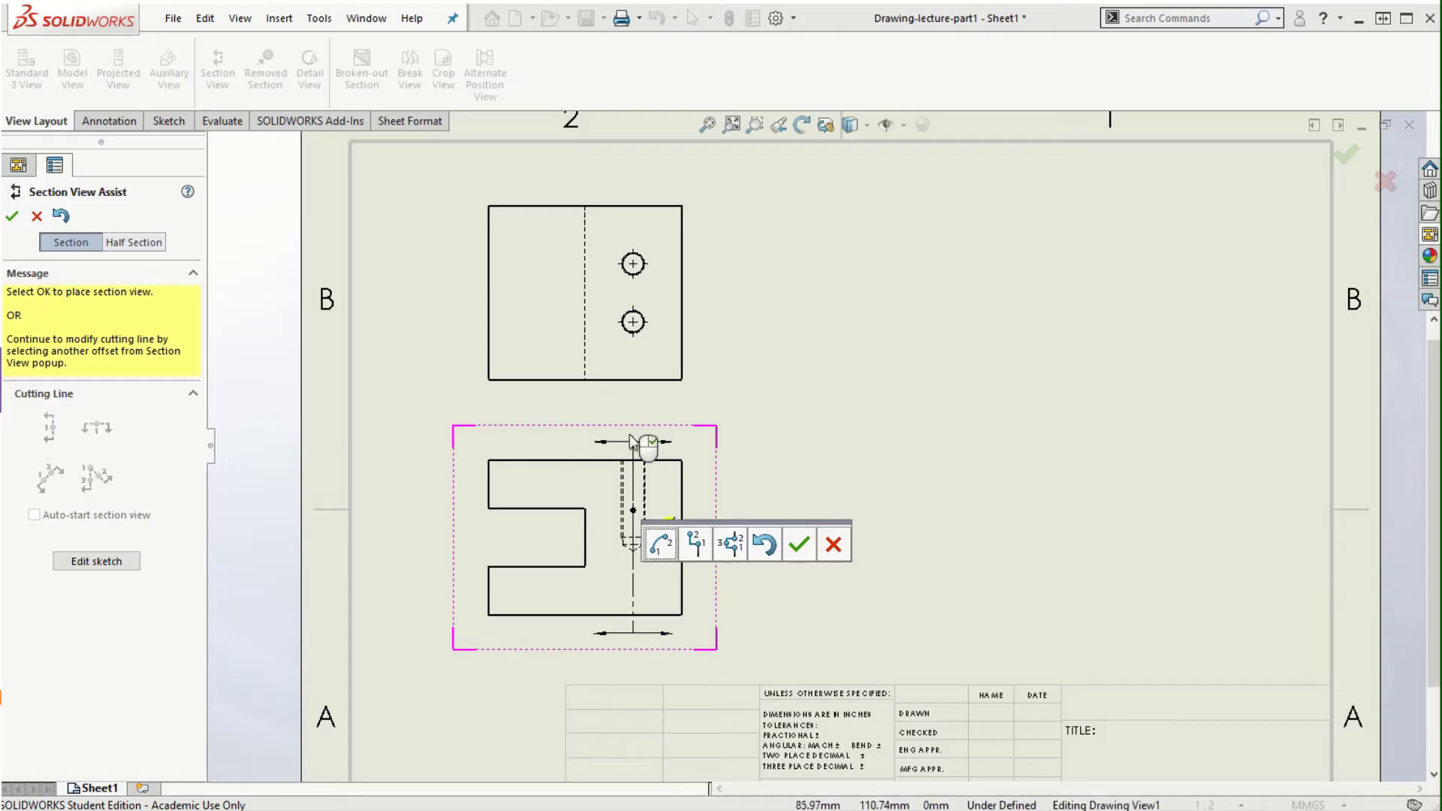
pyautogui.click(799, 545)
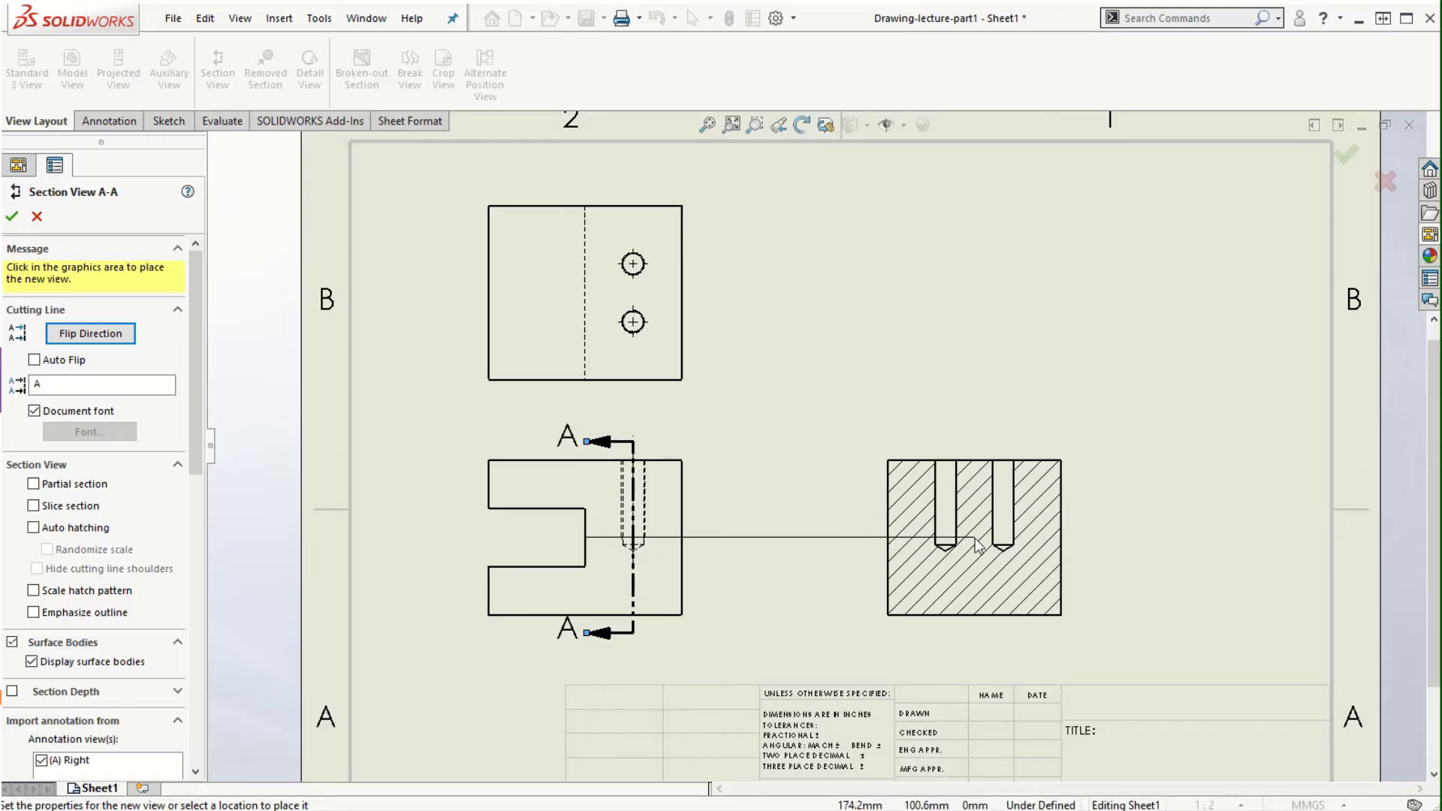
pyautogui.click(955, 544)
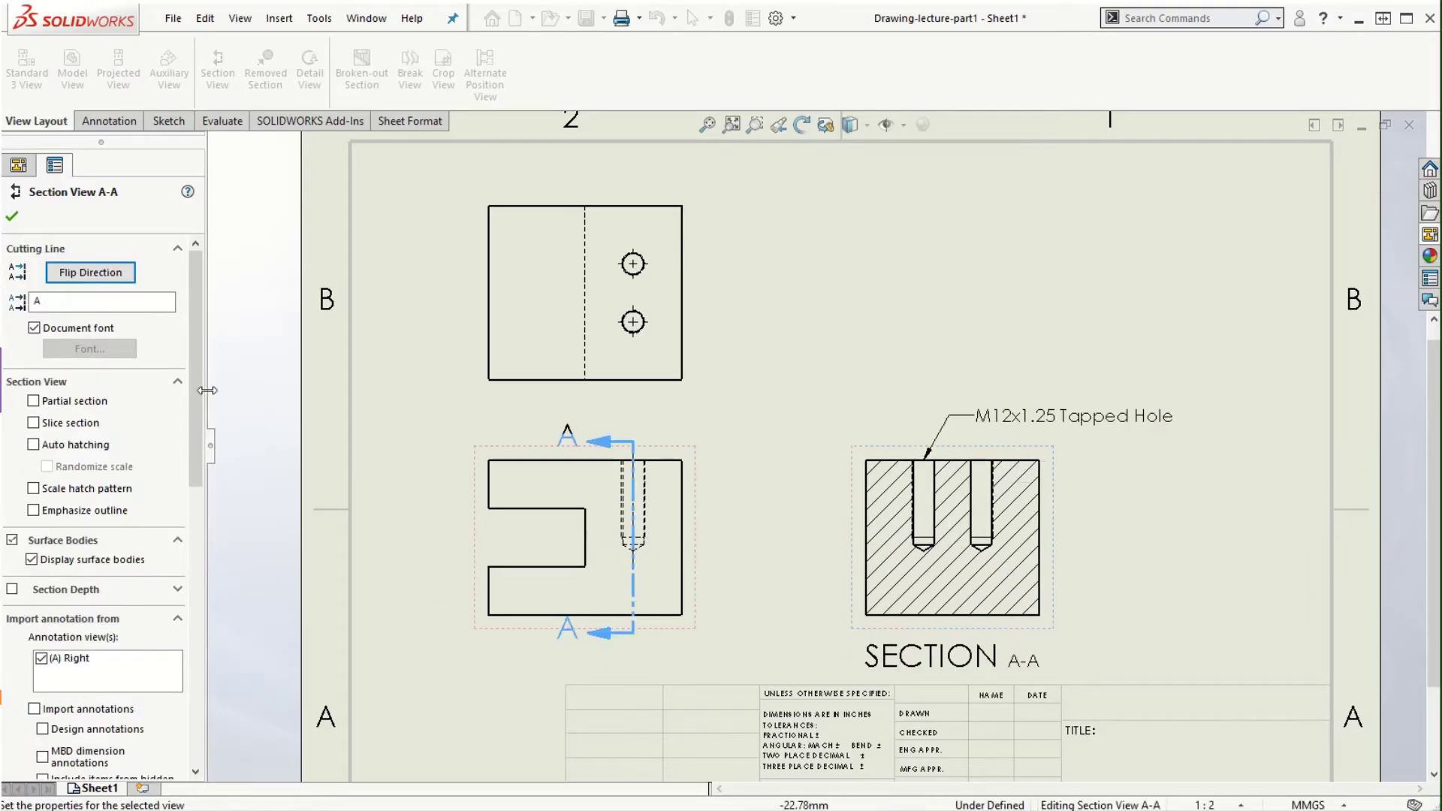
# Step: Accept the section view and delete the M12x1.25 Tapped Hole callout attached to it
pyautogui.click(10, 219)
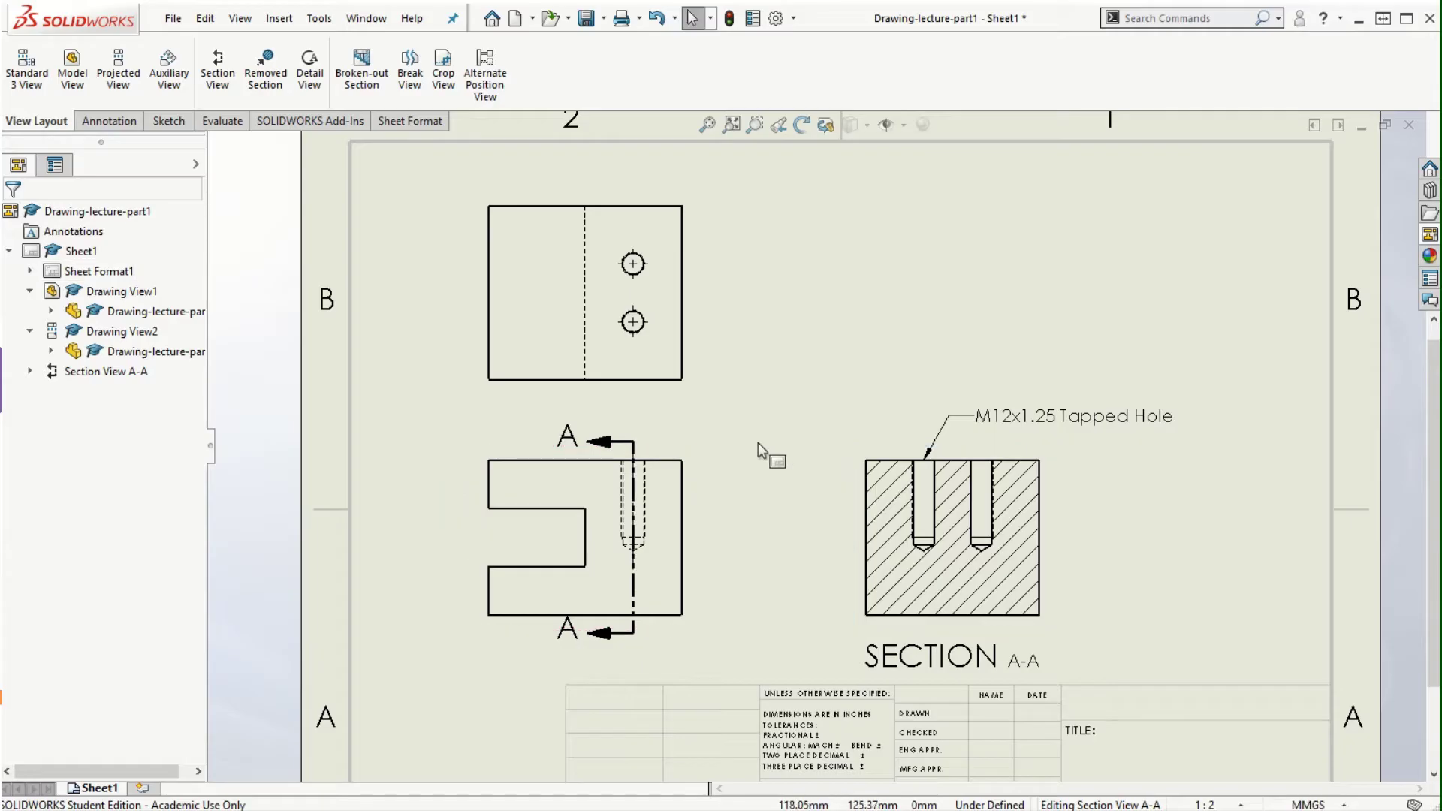
pyautogui.click(1122, 421)
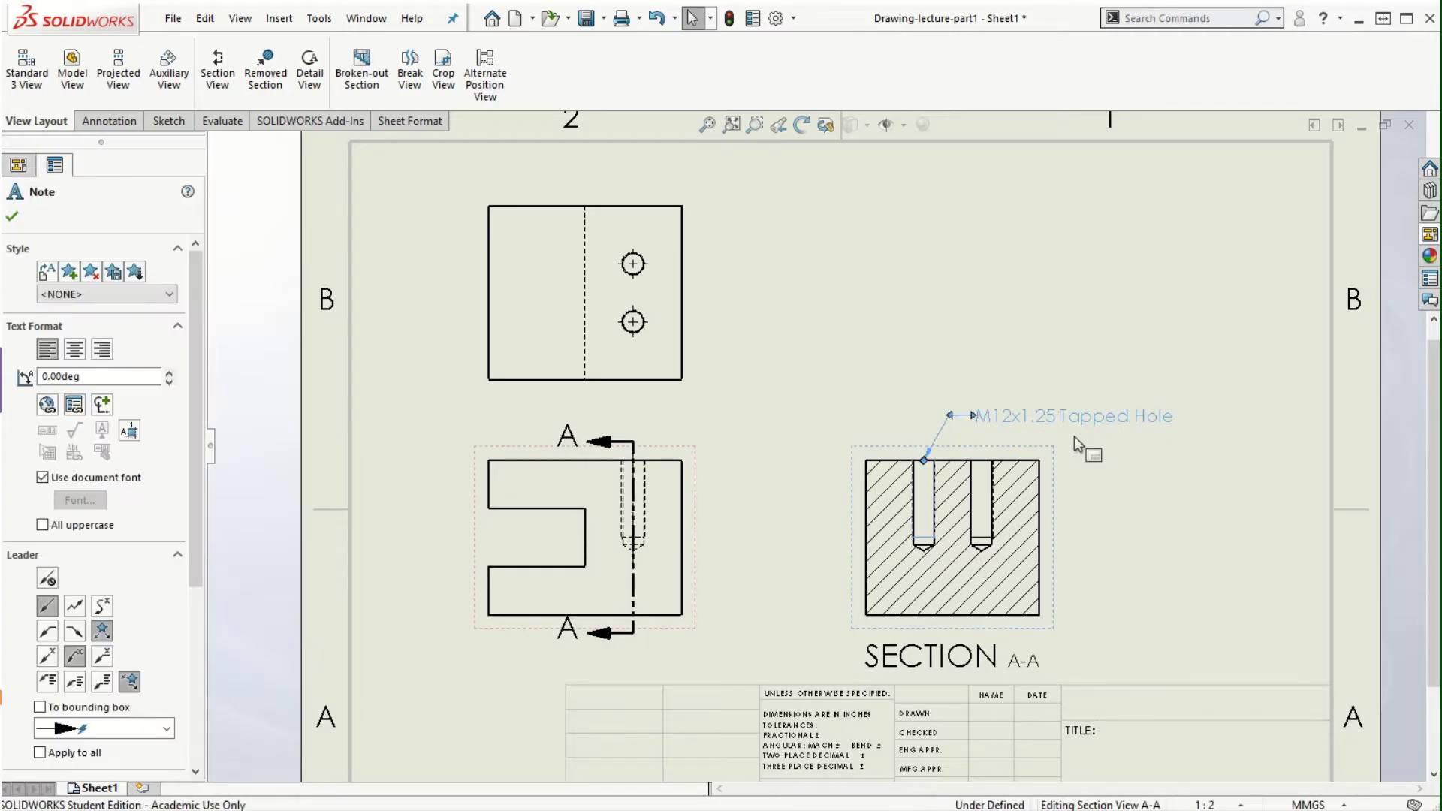
pyautogui.press('Delete')
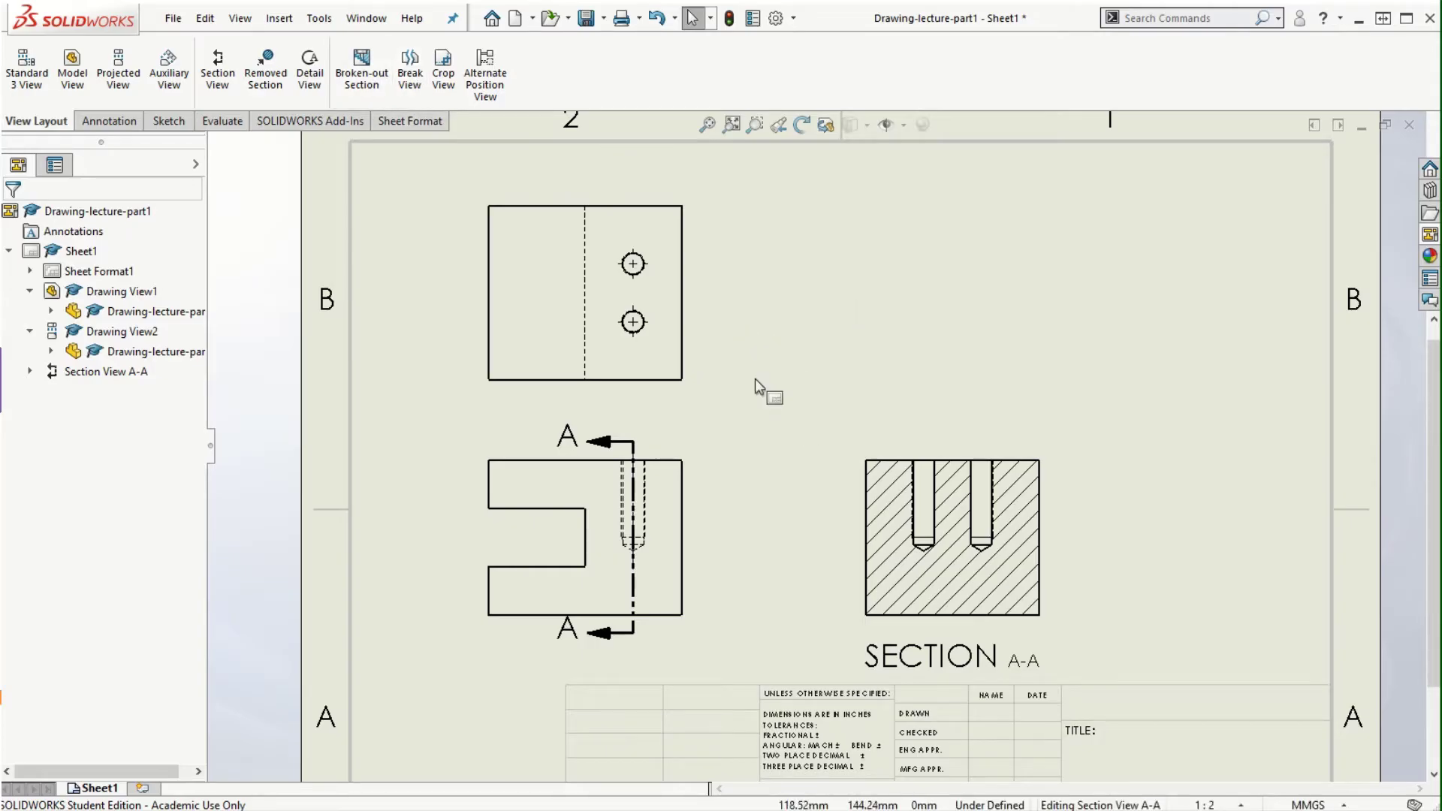
# Step: Project an isometric view from the front view and place it above the section view
pyautogui.click(124, 81)
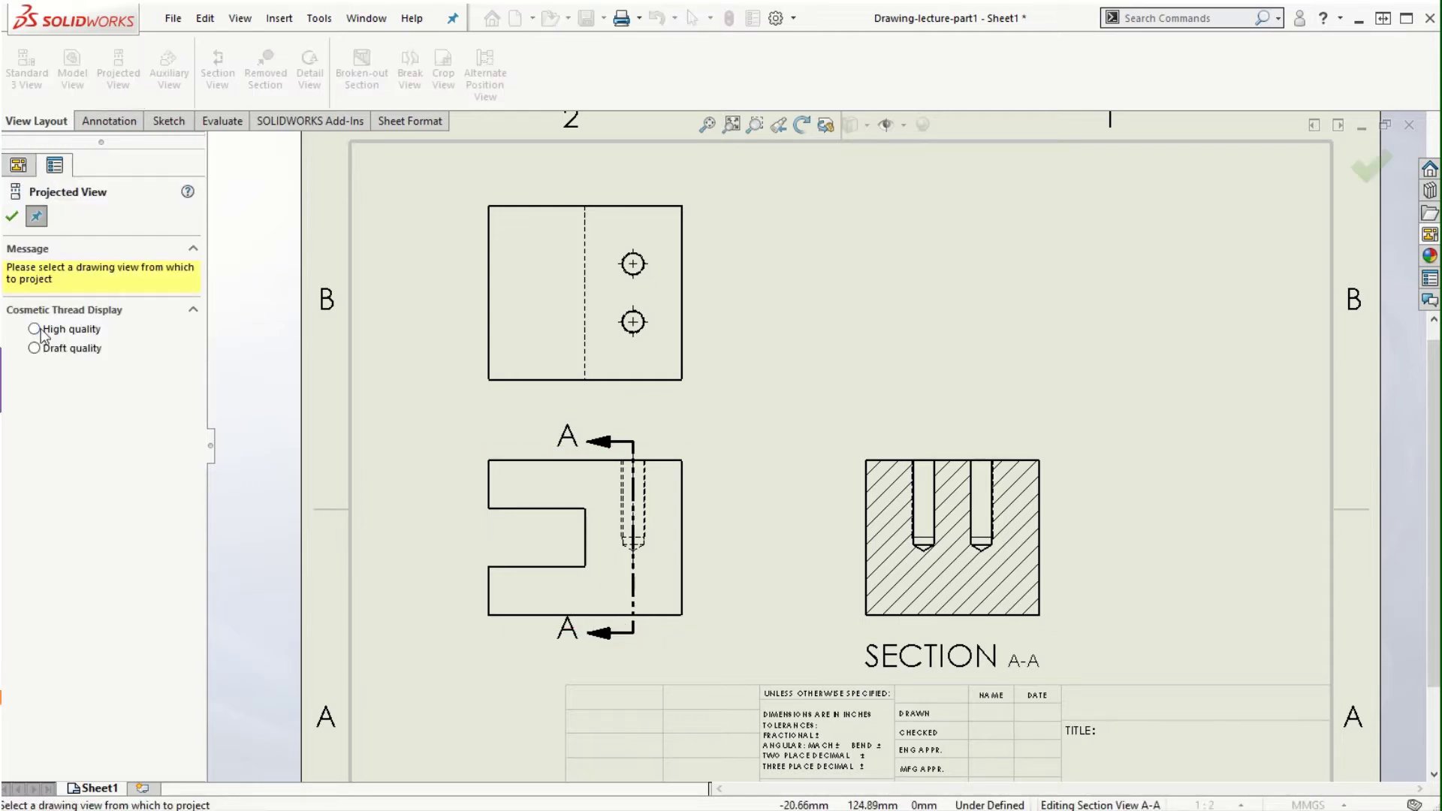
pyautogui.click(595, 573)
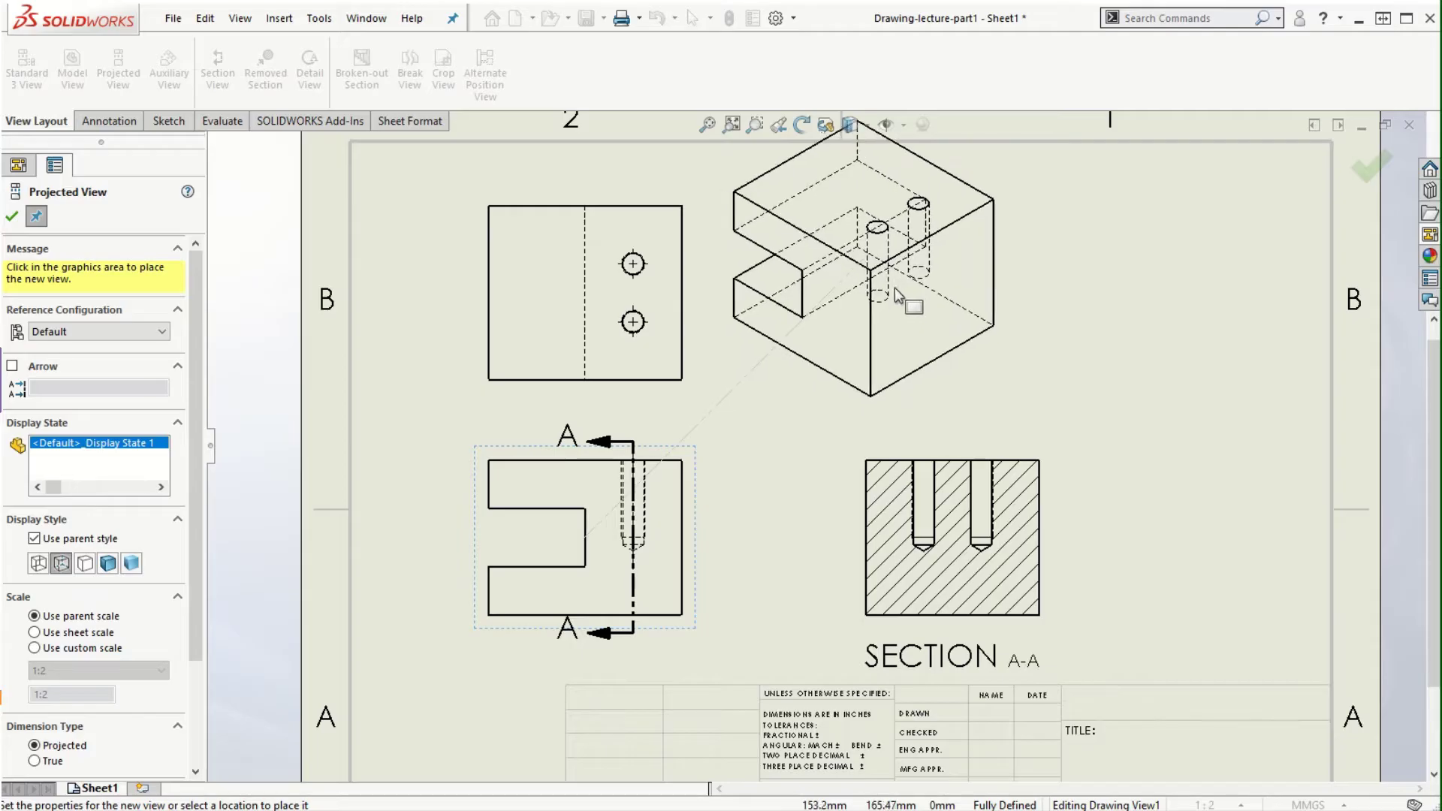
pyautogui.click(902, 289)
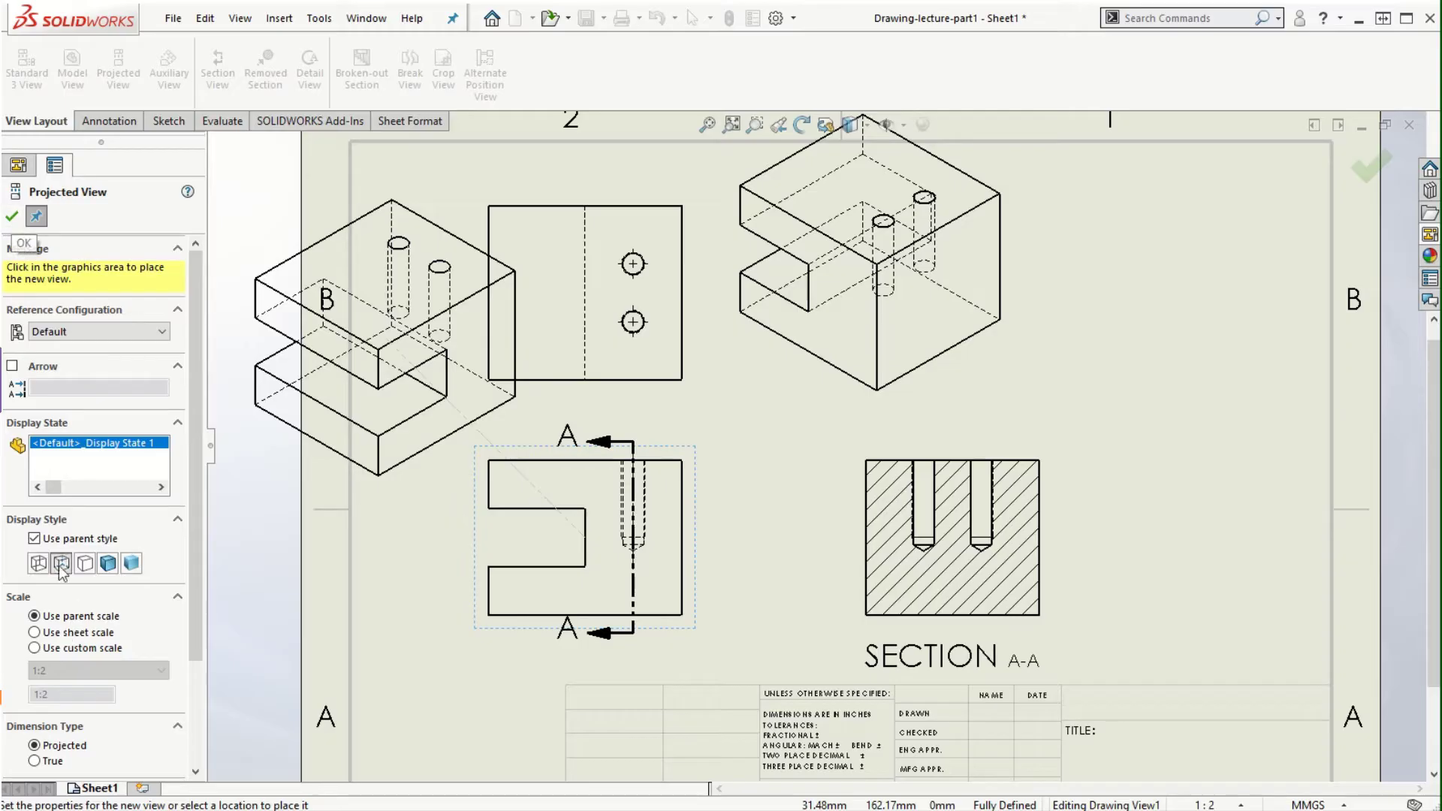
pyautogui.click(86, 564)
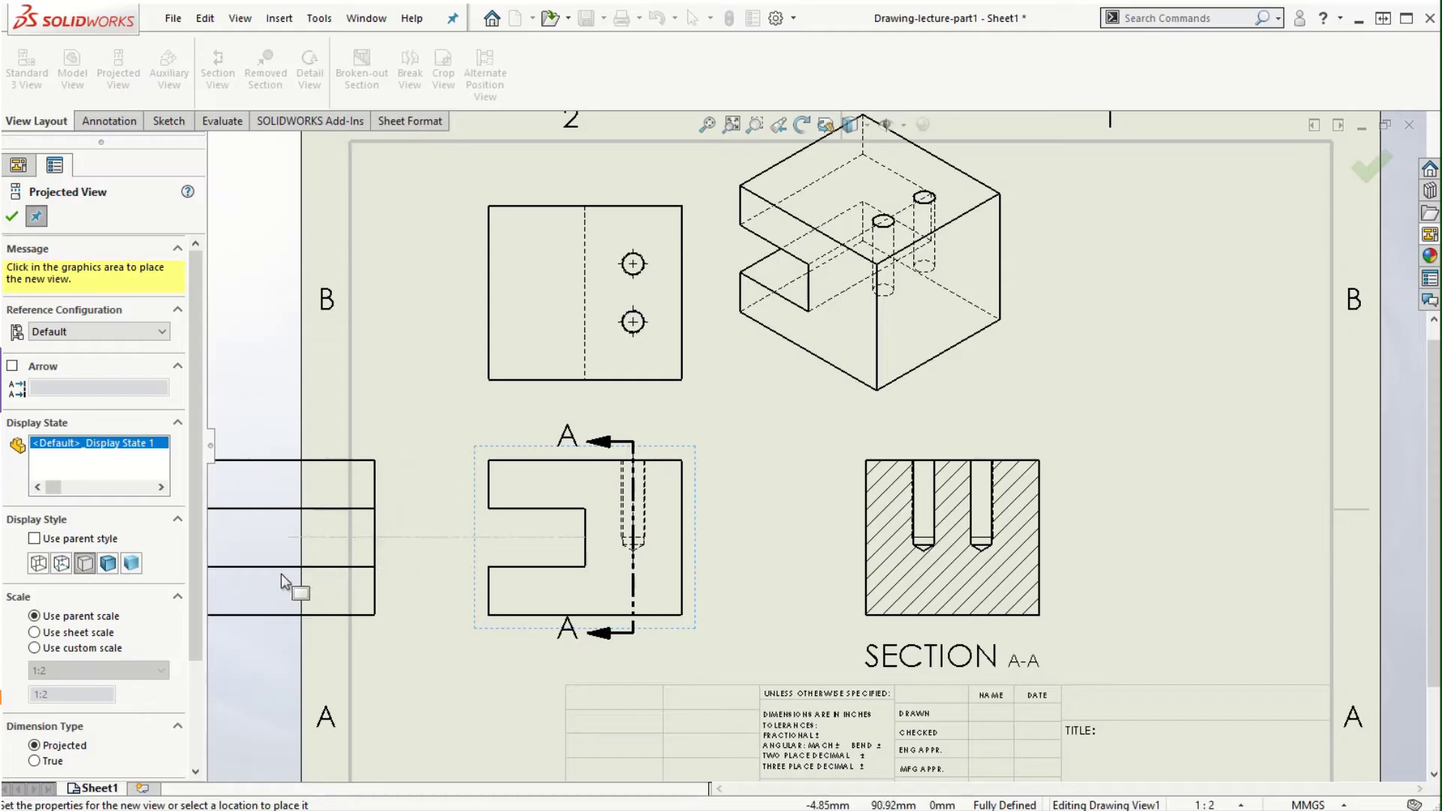
pyautogui.press('Escape')
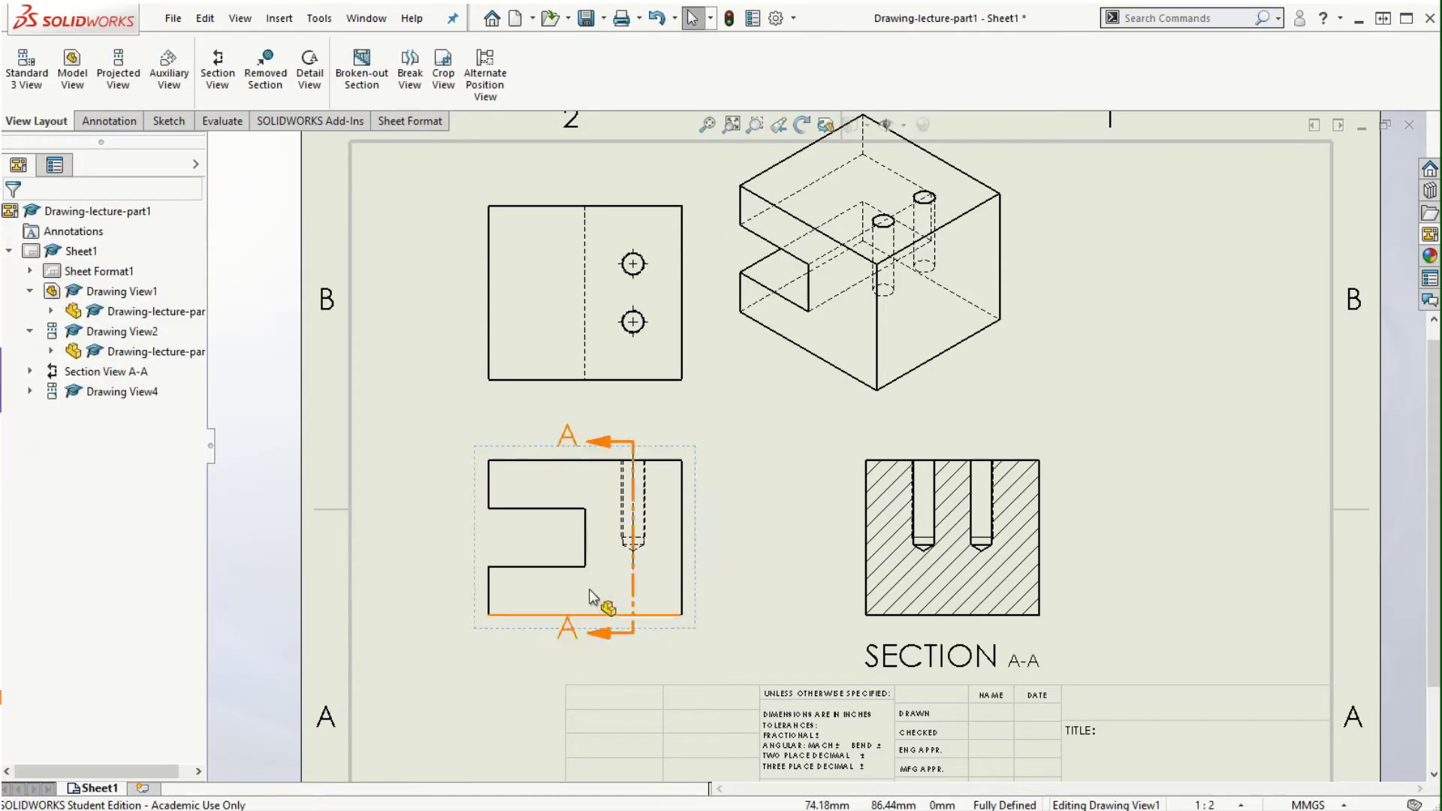
# Step: Set the isometric view's display style to Hidden Lines Removed
pyautogui.click(857, 375)
pyautogui.click(85, 502)
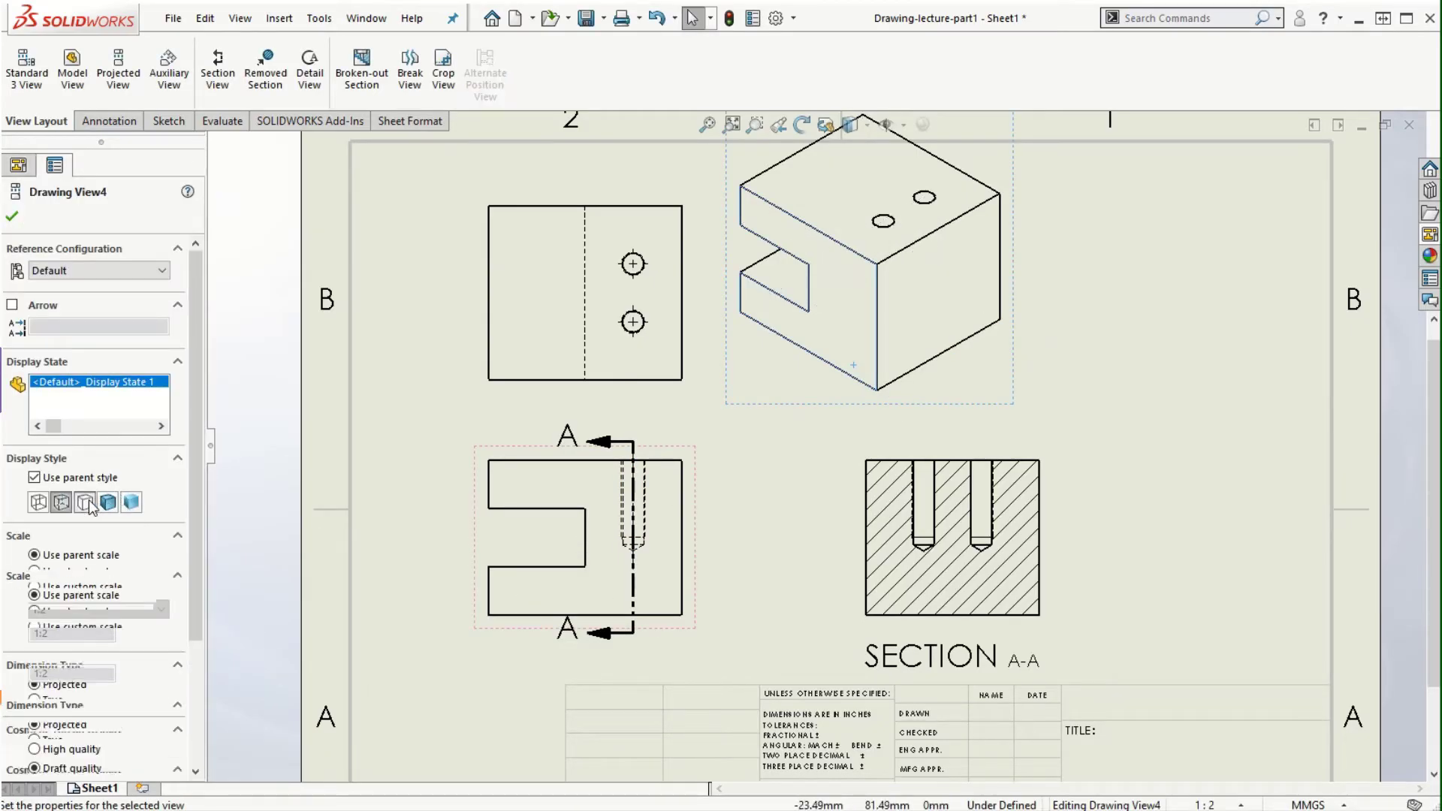
pyautogui.click(12, 216)
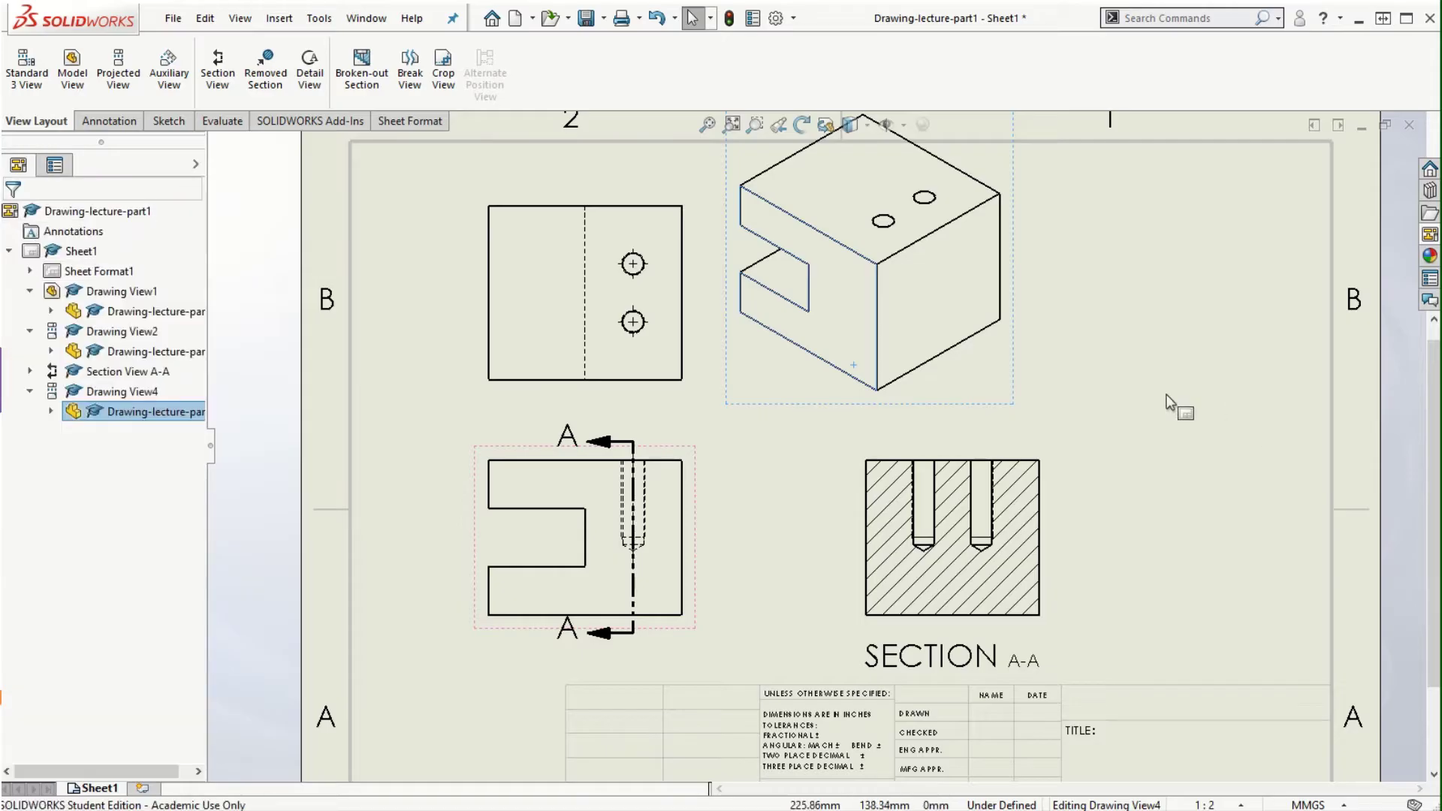
# Step: Move the section view closer to the front view and the isometric view near the sheet's right border, below its upper corner
pyautogui.moveTo(1003, 406)
pyautogui.mouseDown()
pyautogui.moveTo(1307, 458)
pyautogui.moveTo(1298, 449)
pyautogui.mouseUp()
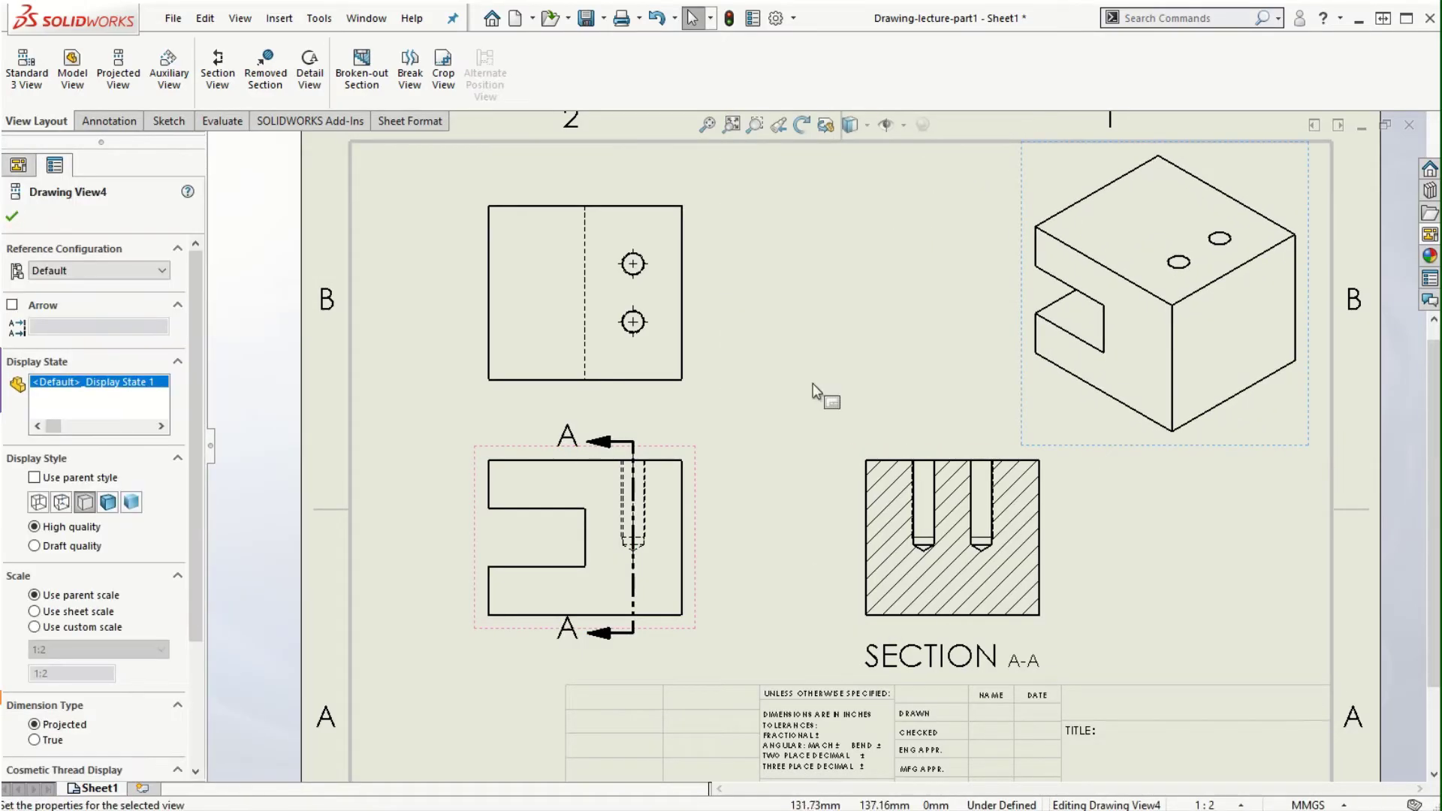
pyautogui.scroll(3, 1073, 512)
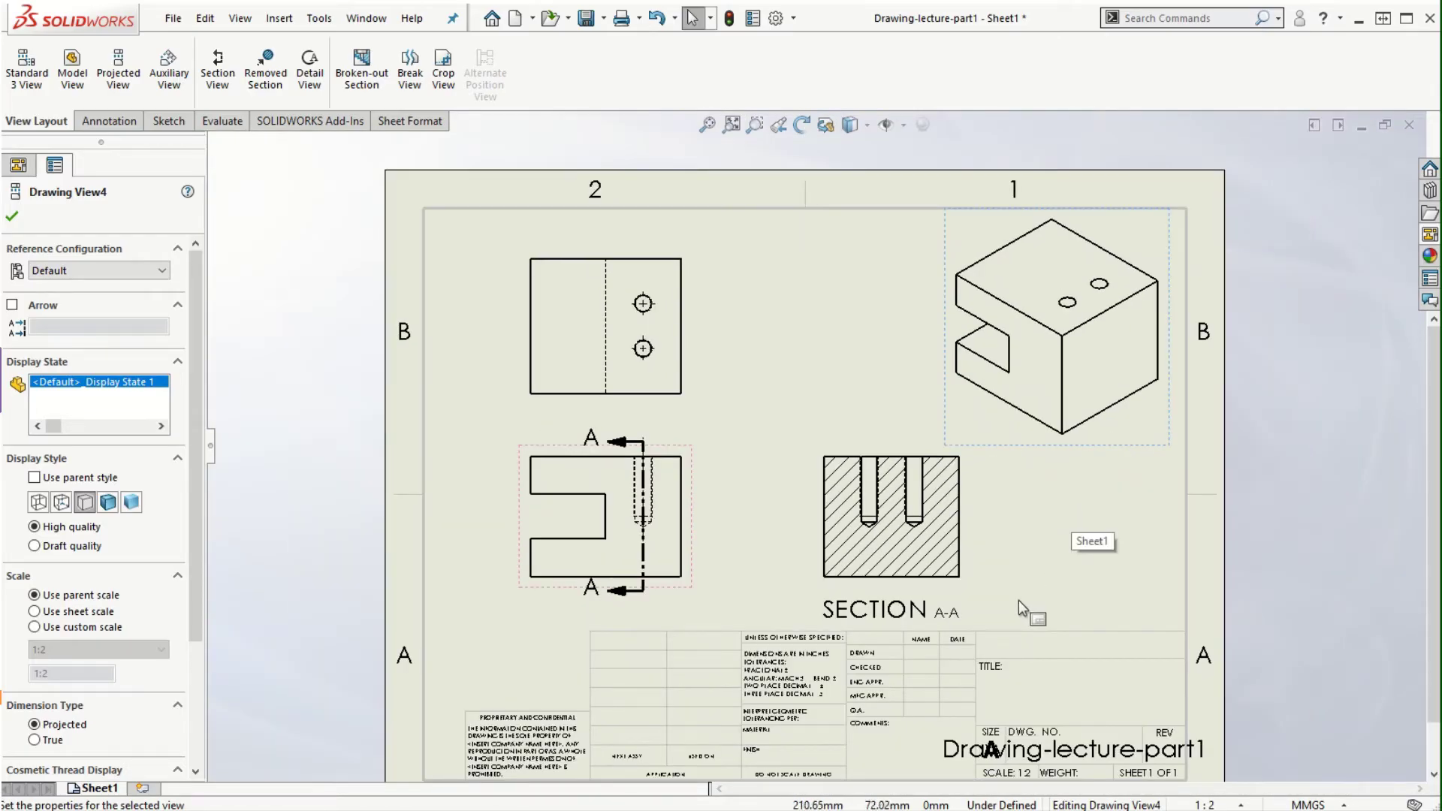
pyautogui.moveTo(815, 601); pyautogui.dragTo(761, 597)
pyautogui.moveTo(1108, 450)
pyautogui.mouseDown()
pyautogui.moveTo(1111, 553)
pyautogui.moveTo(1119, 534)
pyautogui.mouseUp()
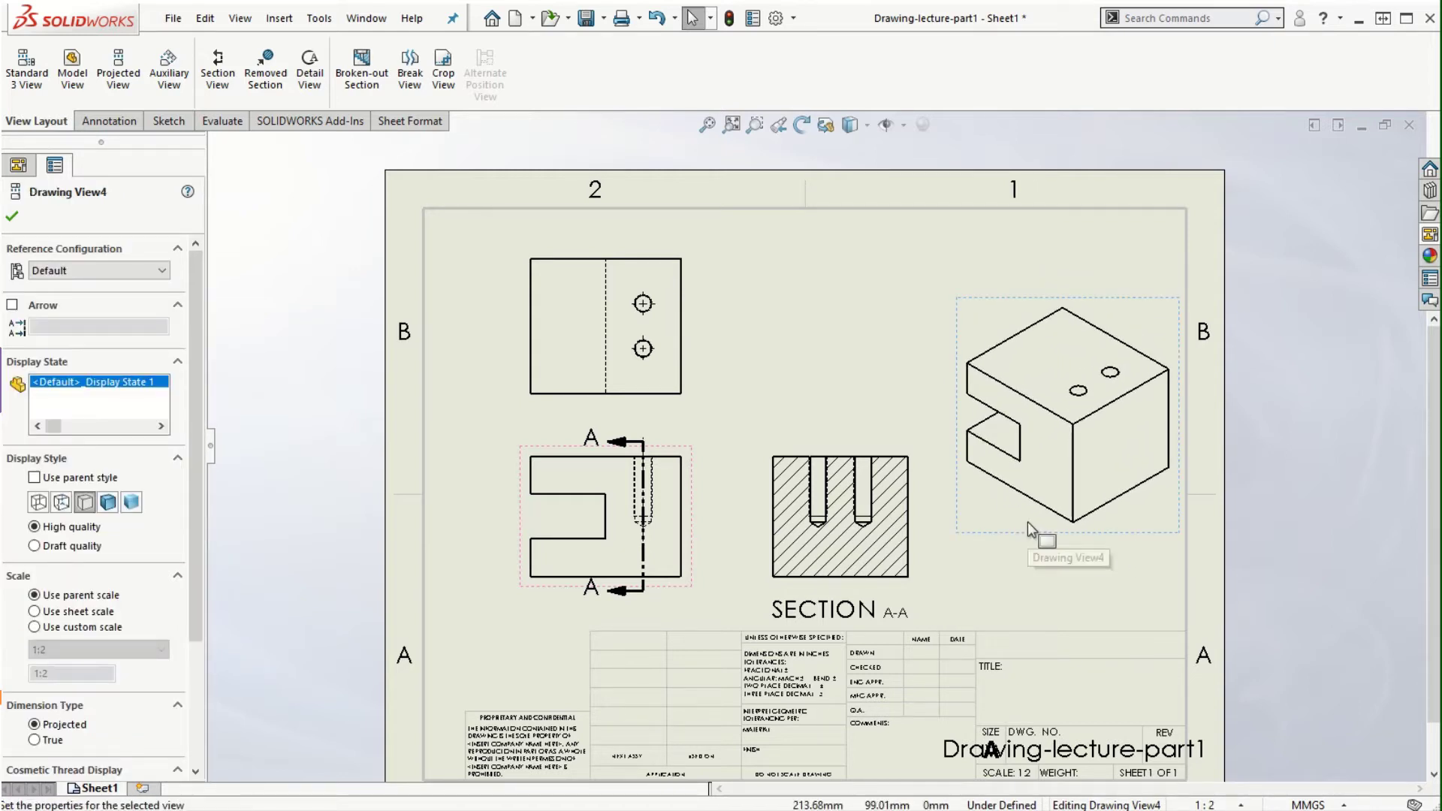
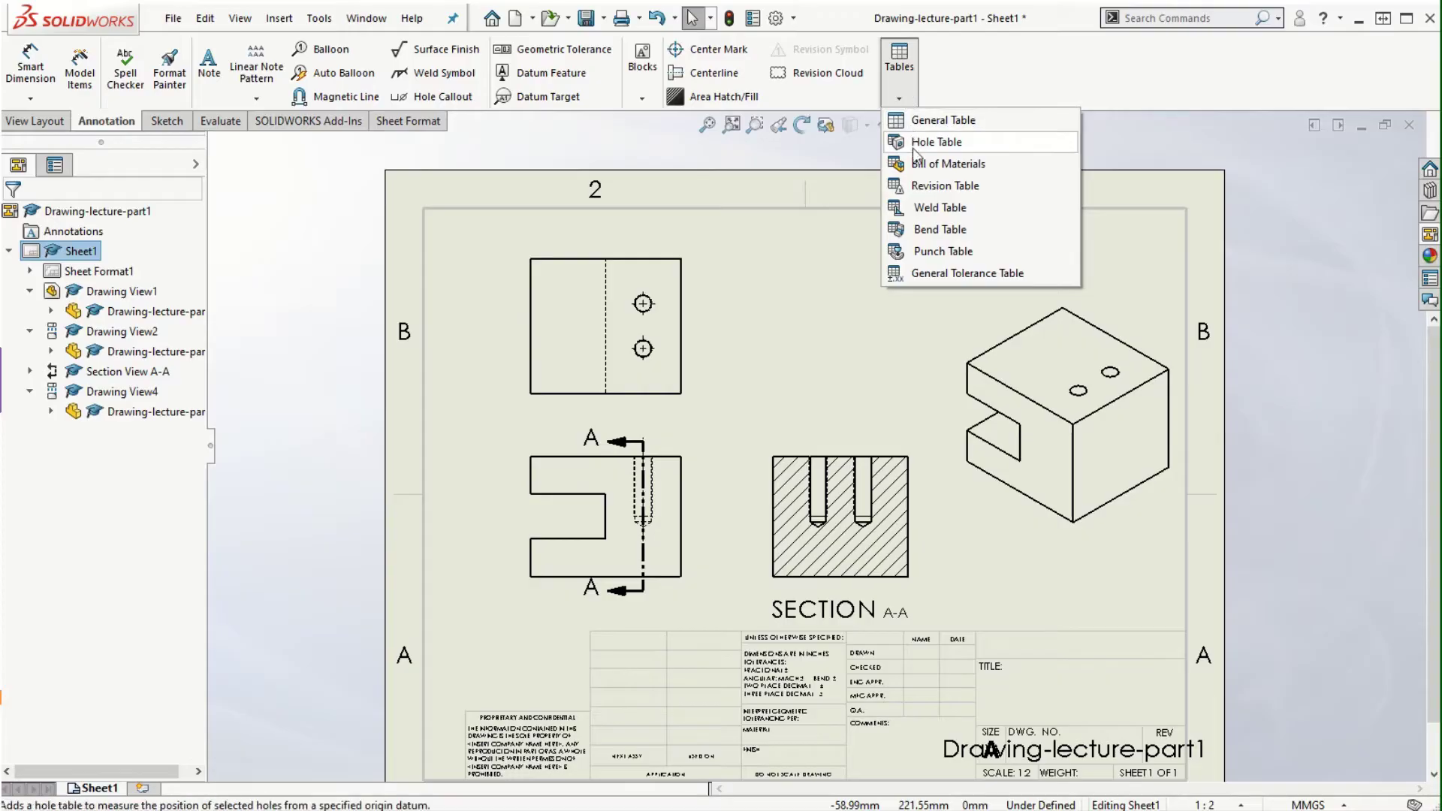
# Step: Start a hole table with its datum origin at the top view's lower-left corner
pyautogui.click(926, 143)
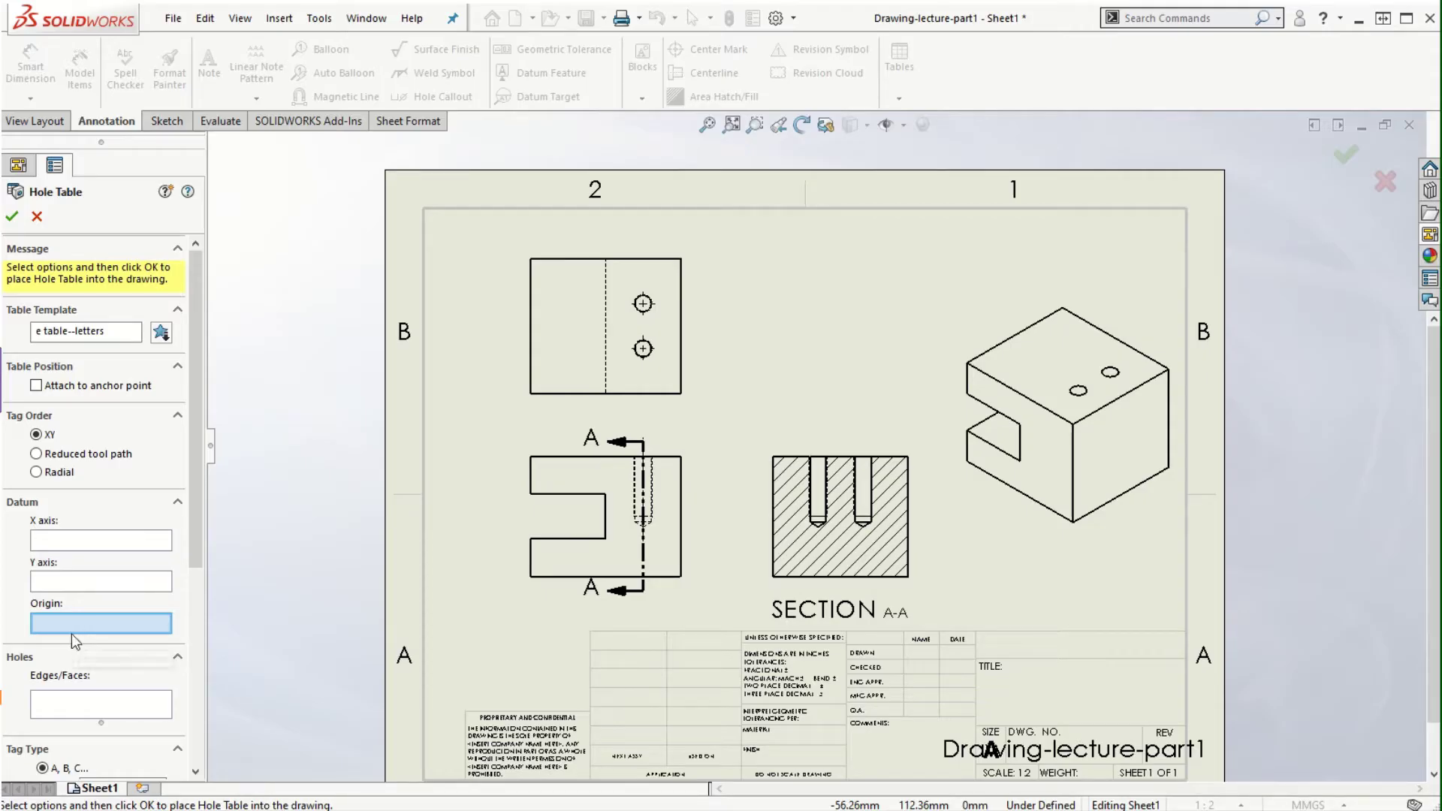
pyautogui.click(680, 259)
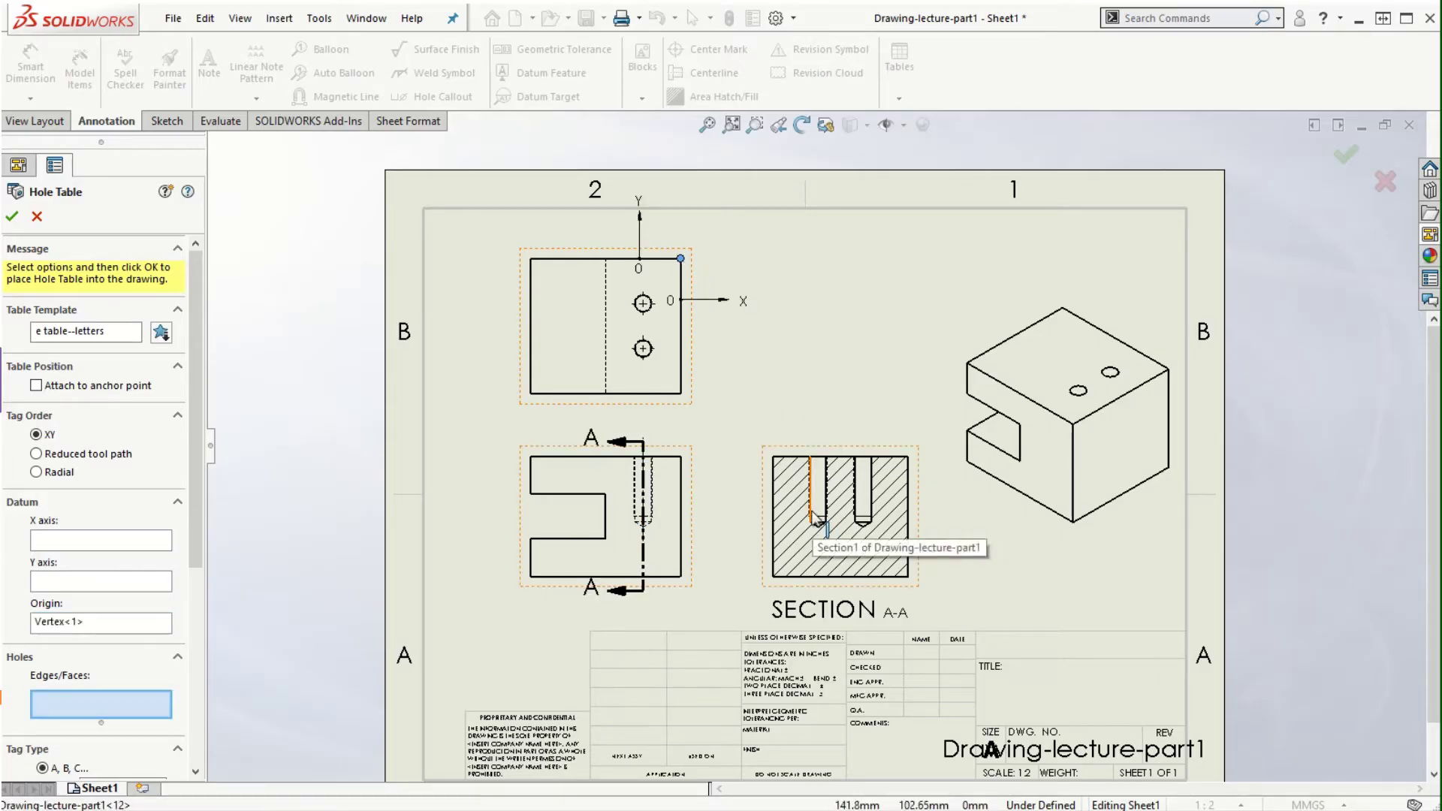
pyautogui.scroll(-5, 687, 264)
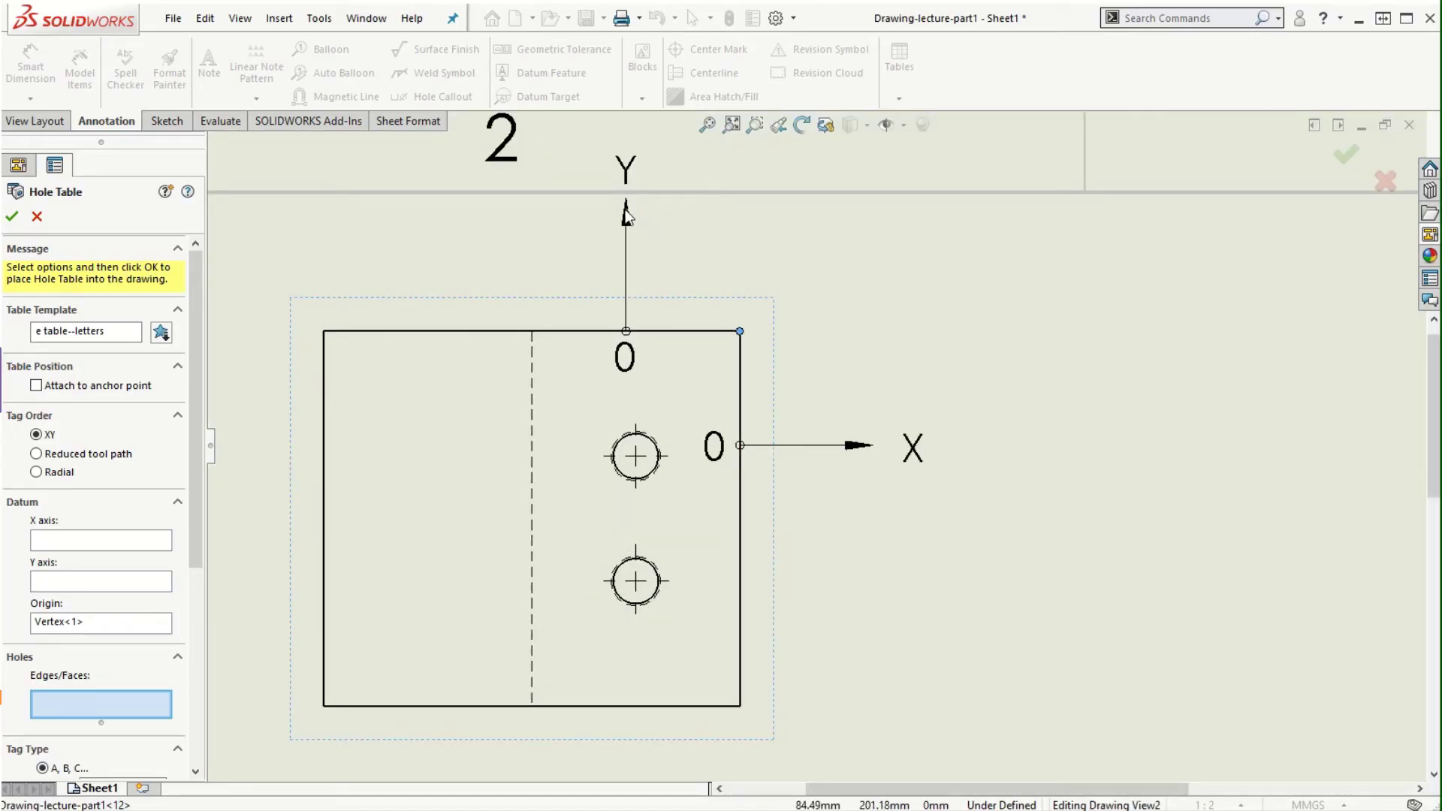
pyautogui.rightClick(67, 623)
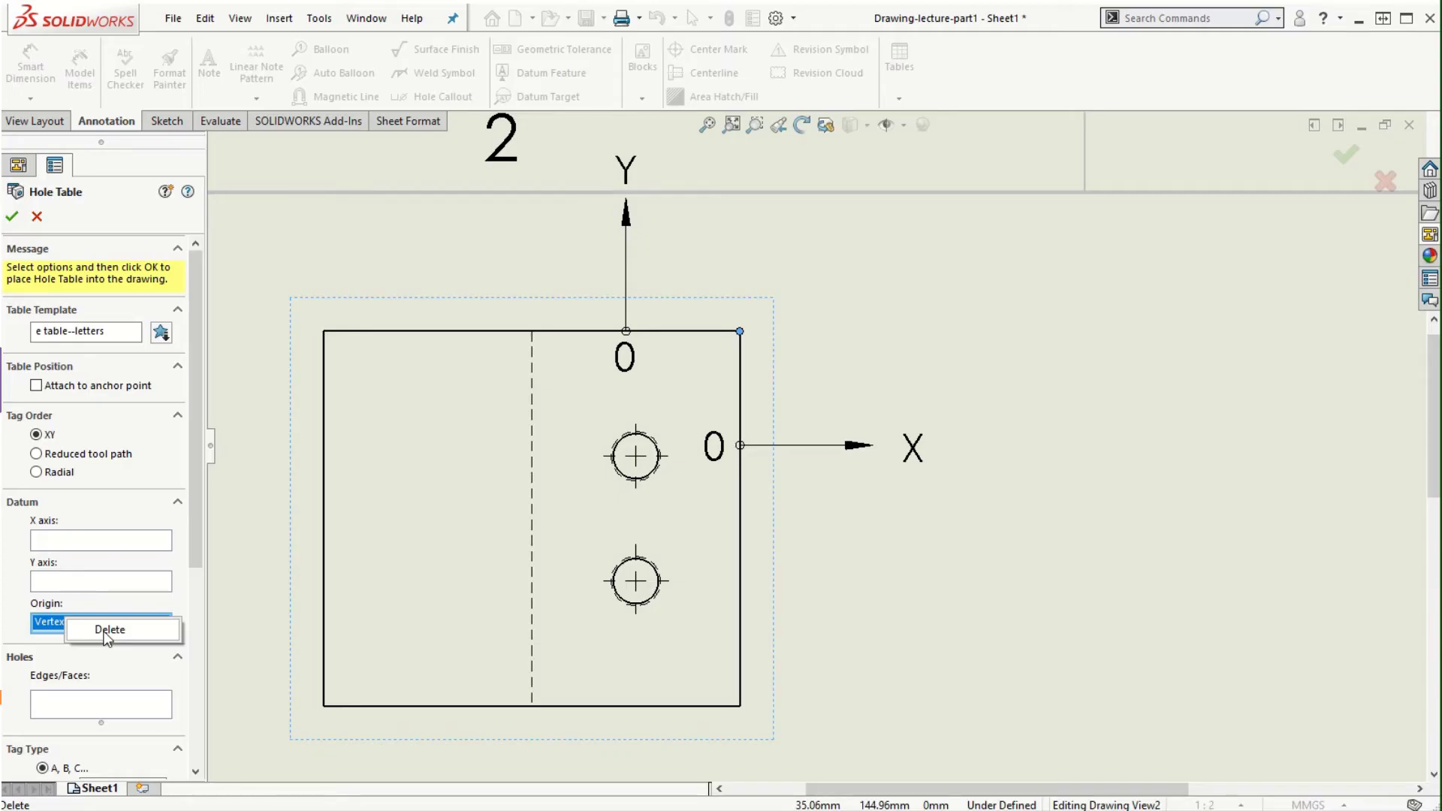
pyautogui.click(108, 630)
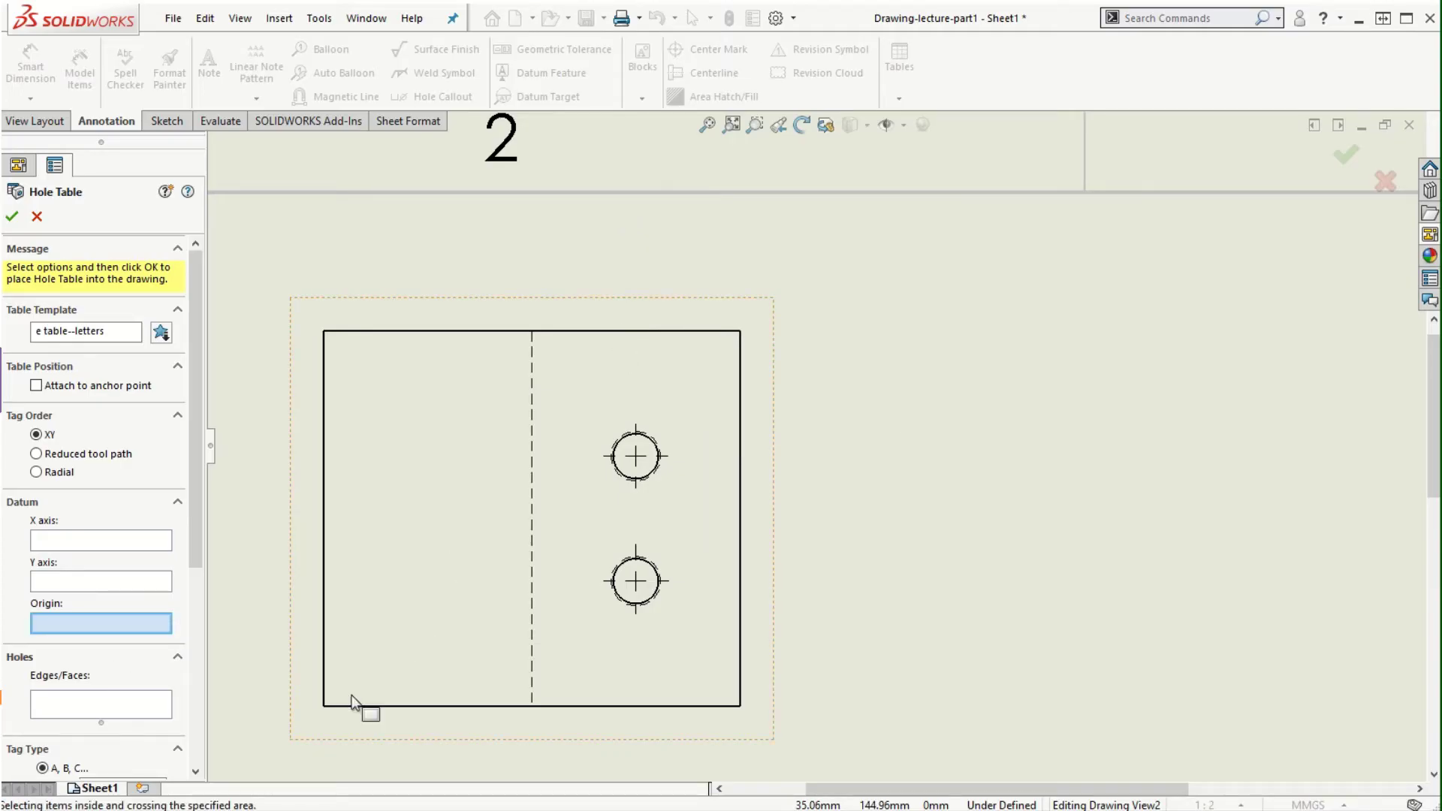
pyautogui.click(324, 707)
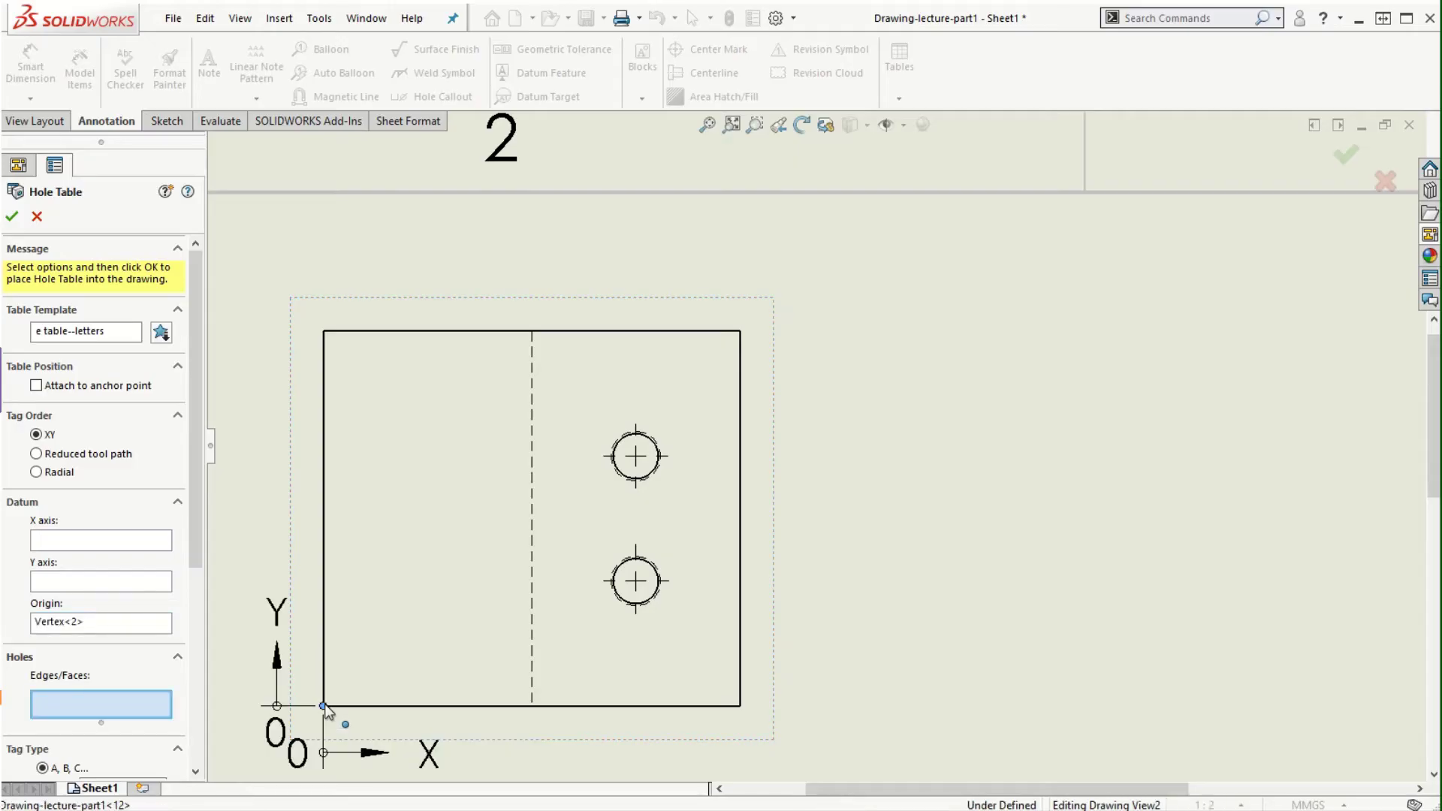
pyautogui.scroll(3, 495, 734)
pyautogui.scroll(-5, 496, 734)
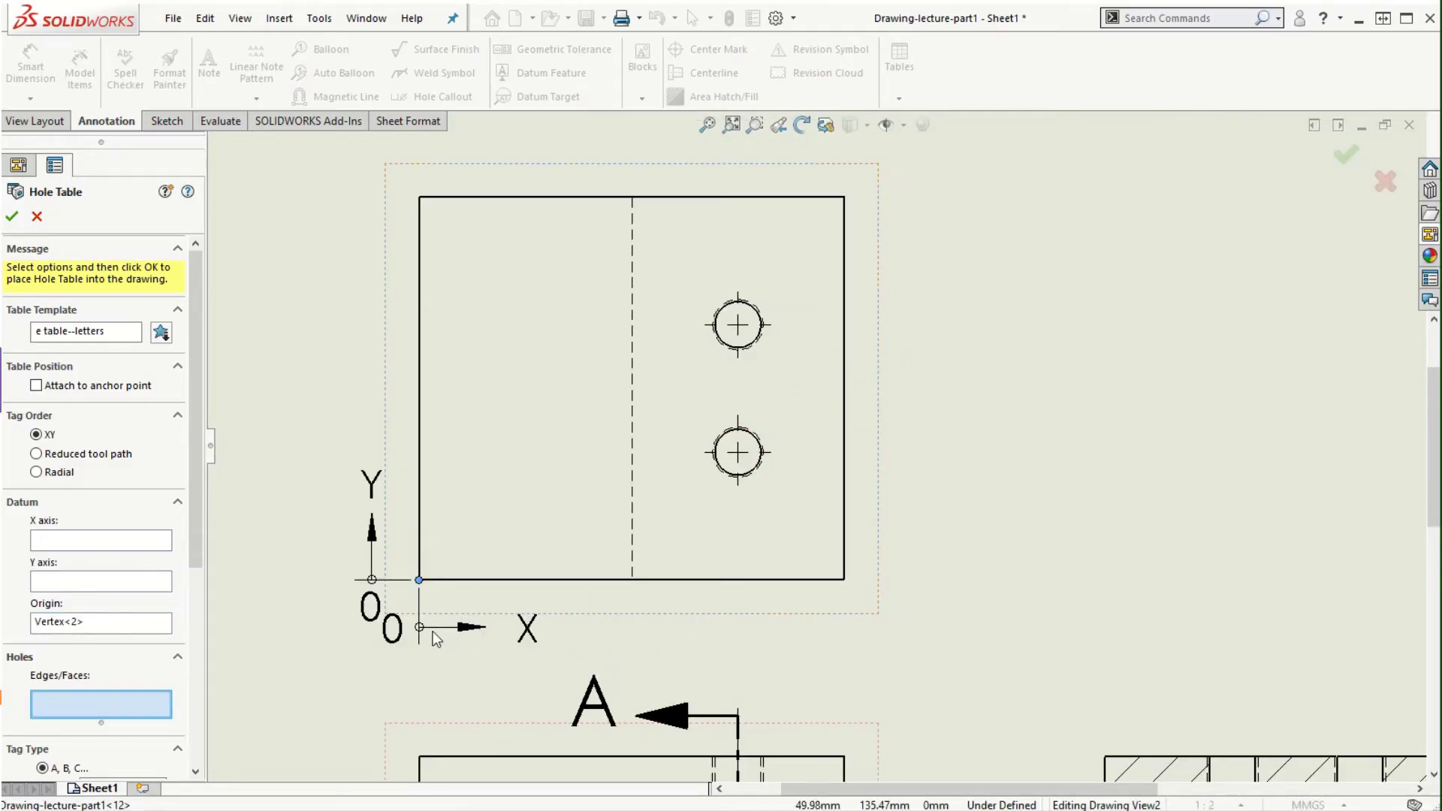
pyautogui.moveTo(433, 631); pyautogui.dragTo(182, 638)
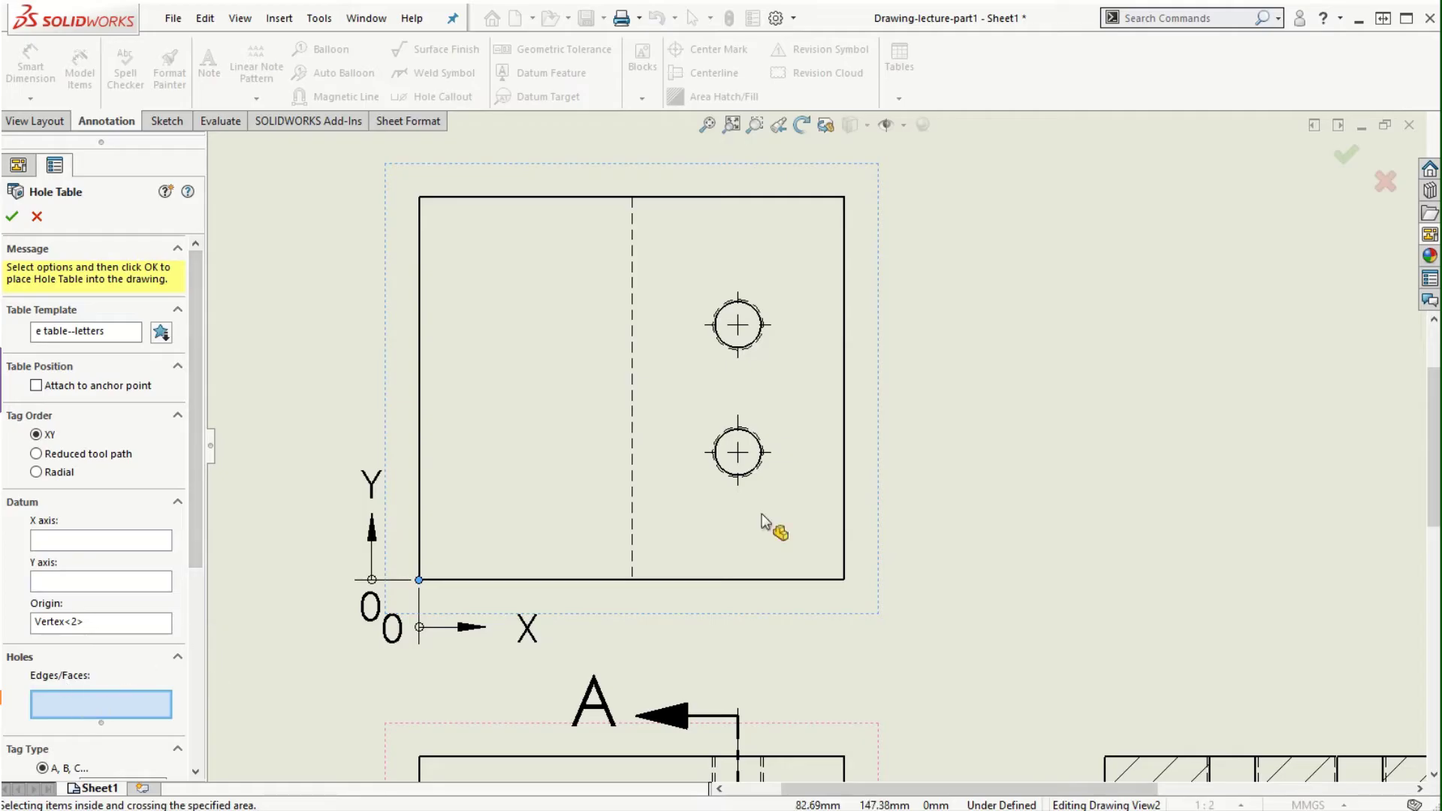
# Step: Include both tapped holes of the top view in the hole table and place it in the sheet's upper-right area above the isometric view
pyautogui.click(751, 474)
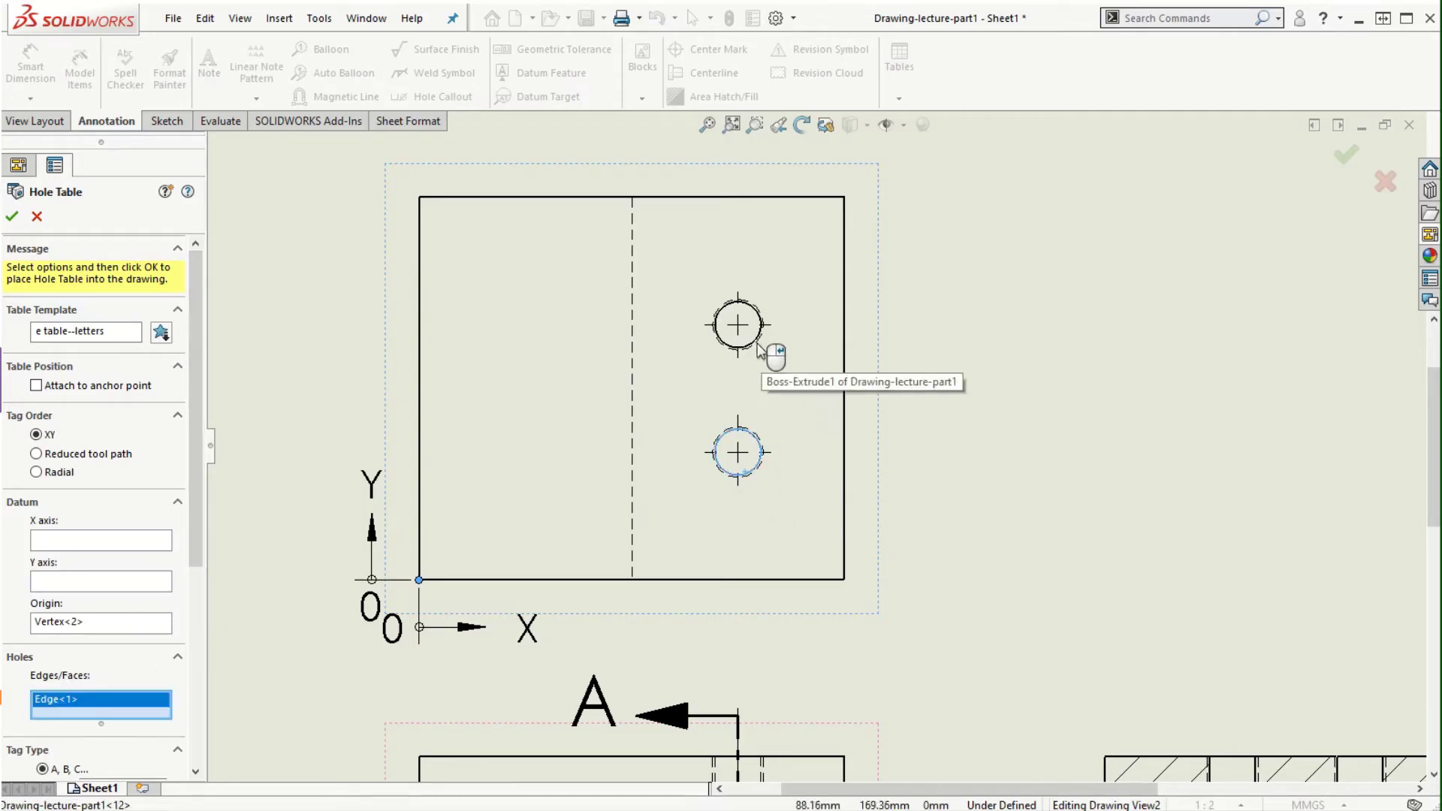
pyautogui.click(764, 351)
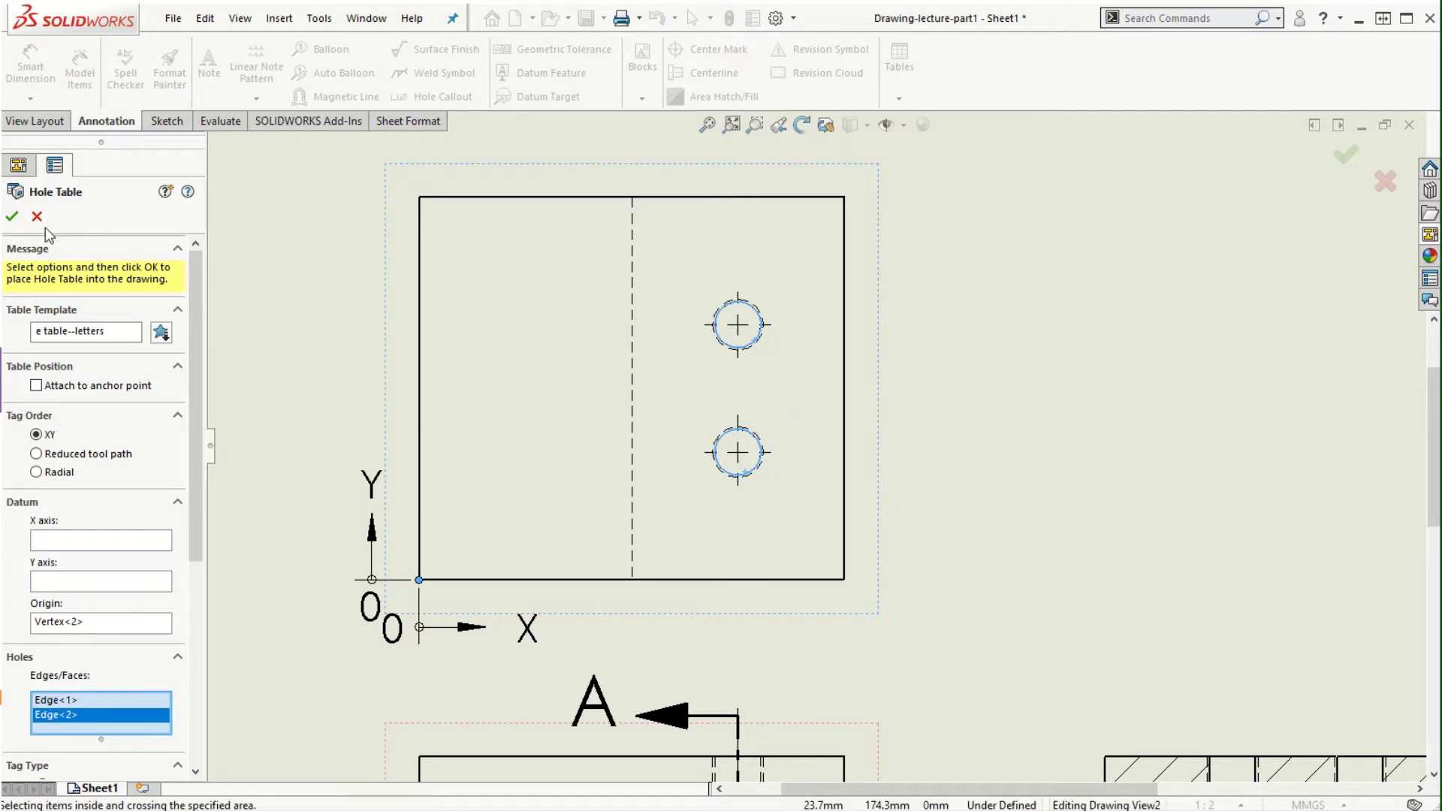
pyautogui.click(12, 217)
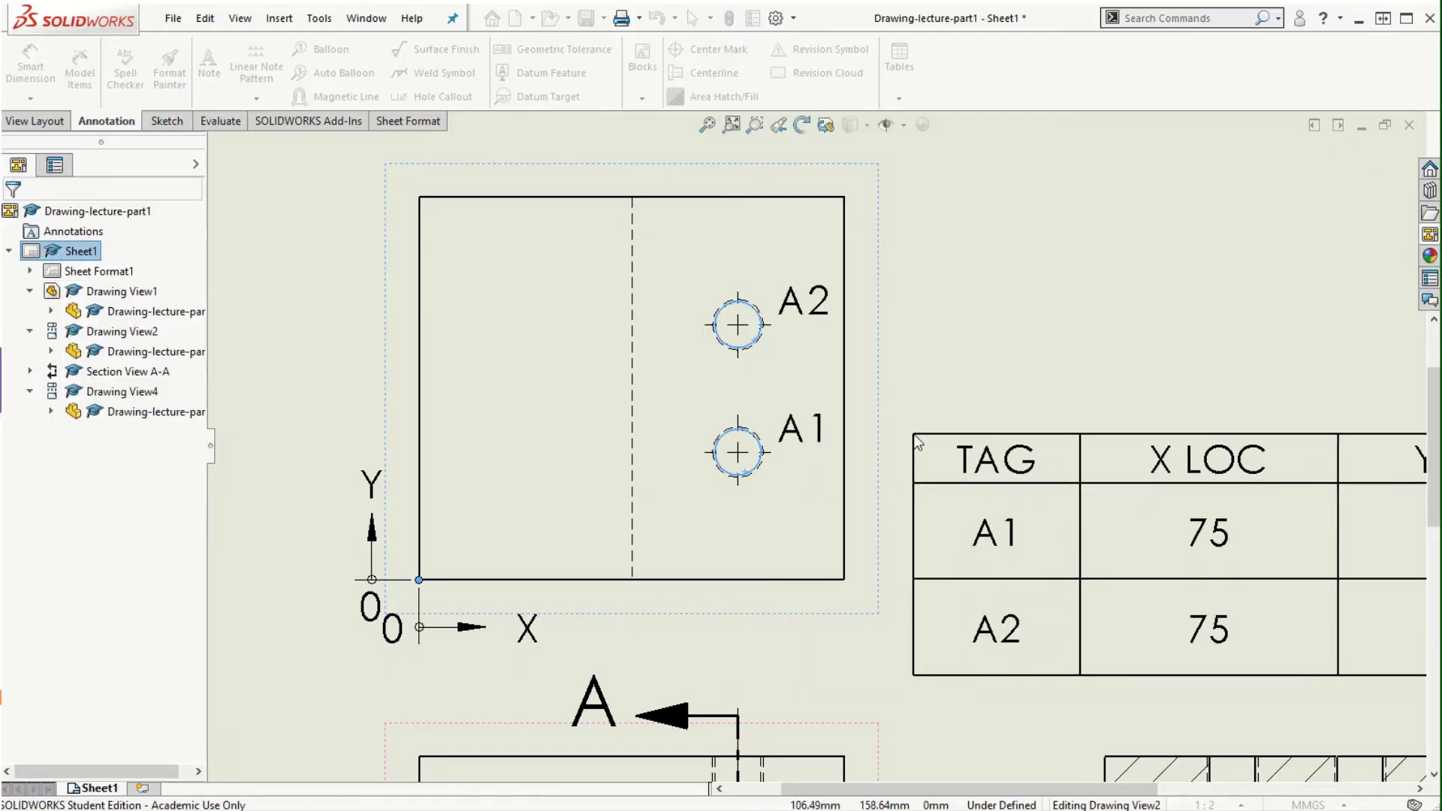
pyautogui.scroll(3, 788, 321)
pyautogui.scroll(1, 872, 301)
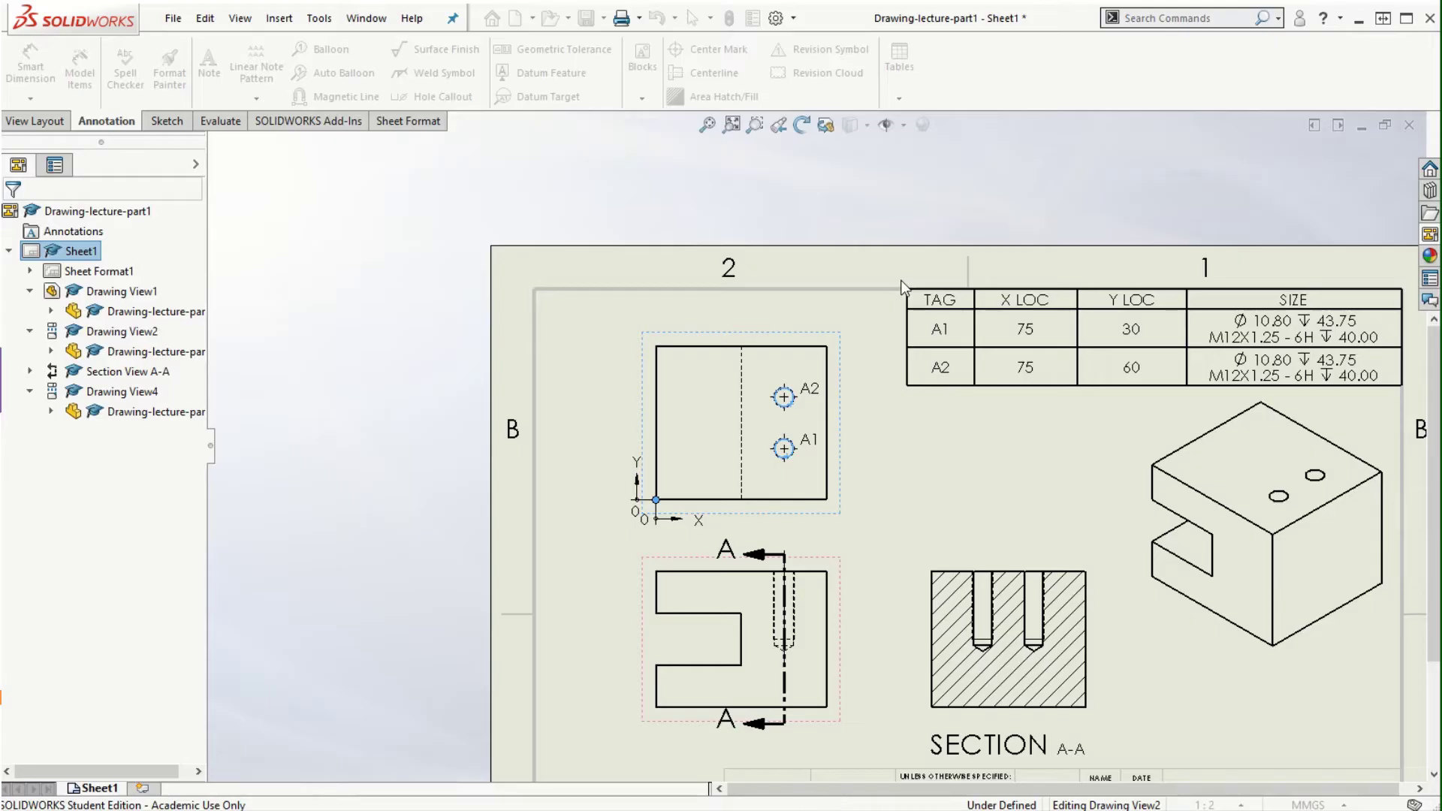
pyautogui.click(899, 281)
pyautogui.scroll(-3, 1307, 473)
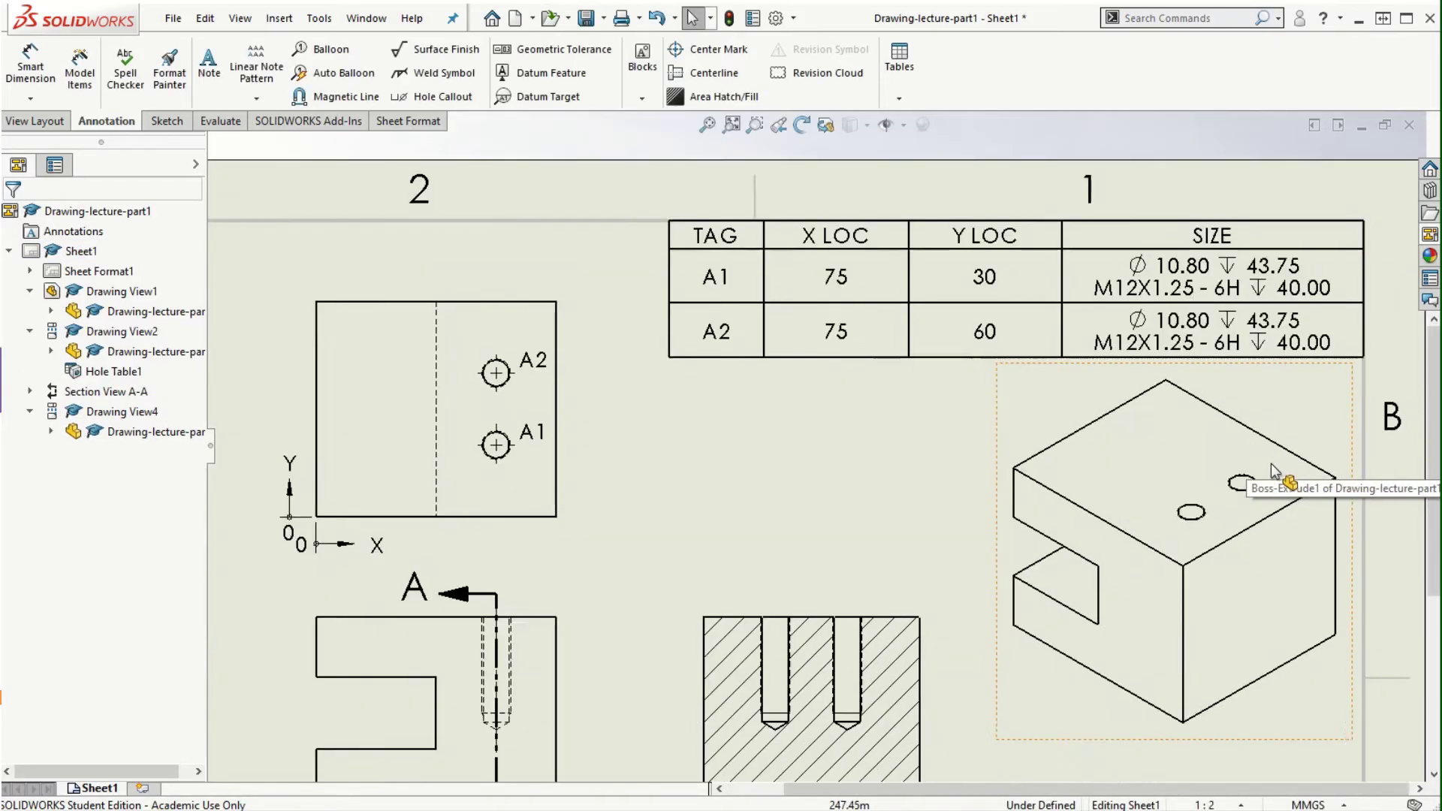
pyautogui.scroll(1, 1251, 464)
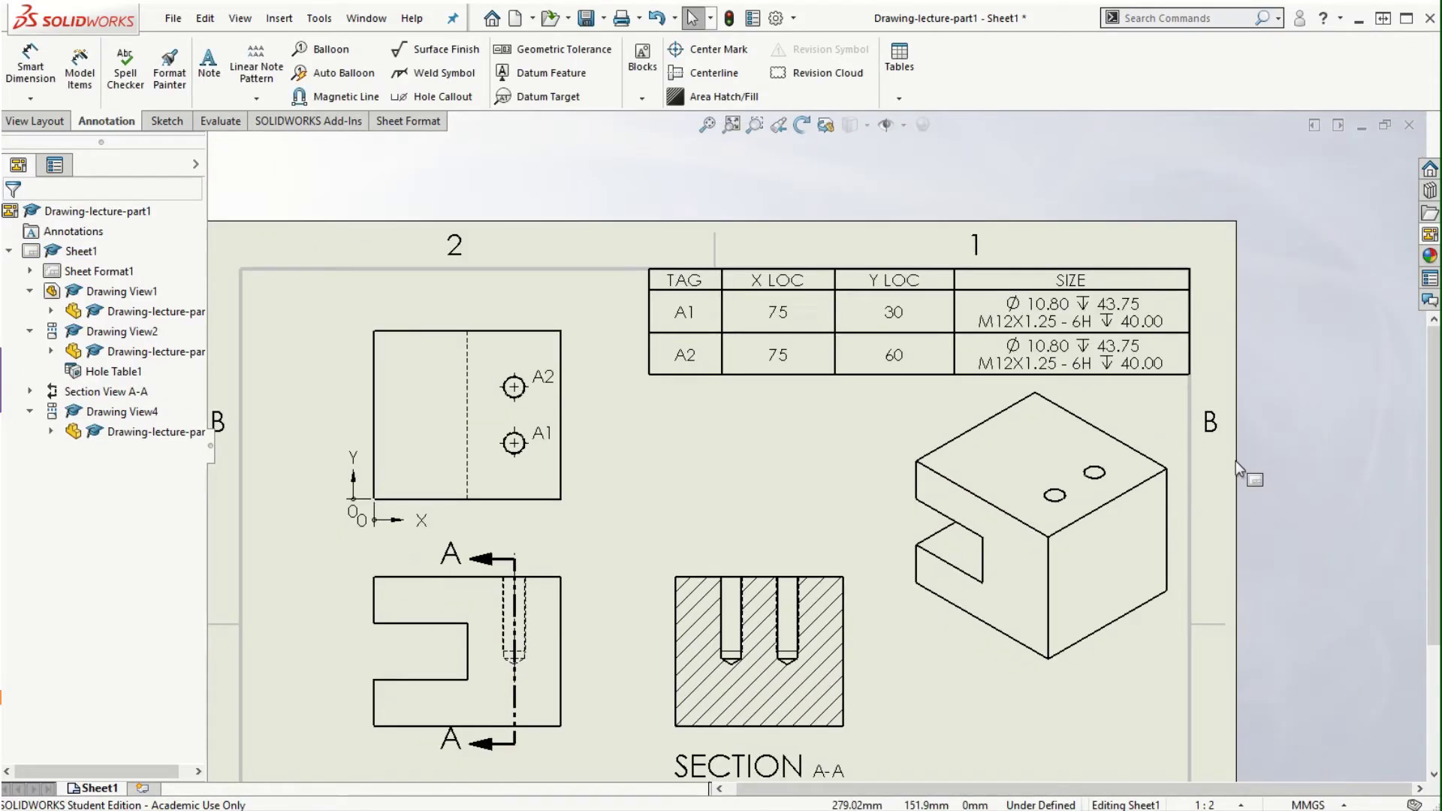
# Step: Move the hole table's X and Y datum axes closer to the top view's lower-left corner
pyautogui.click(399, 518)
pyautogui.moveTo(371, 528); pyautogui.dragTo(379, 520)
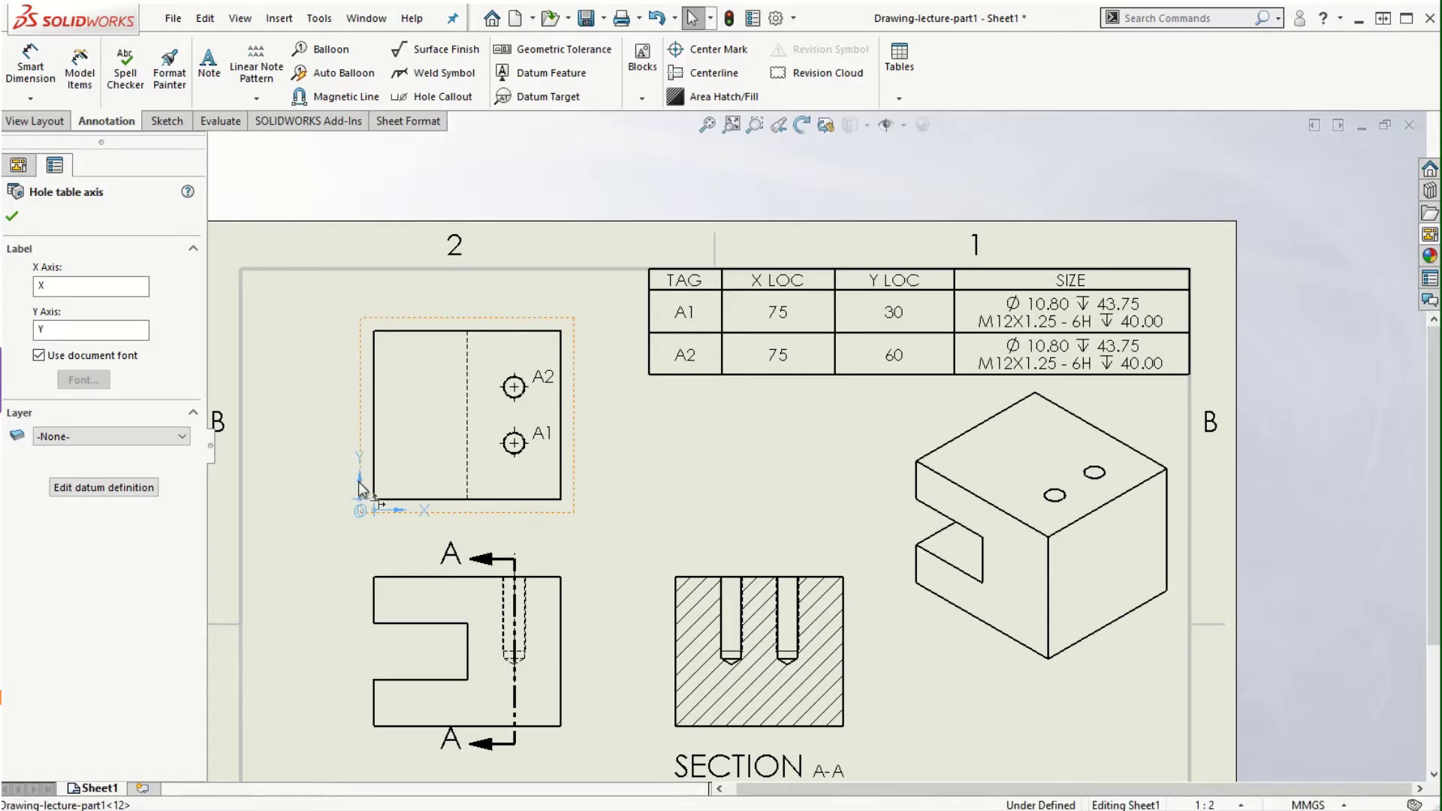
pyautogui.click(359, 490)
pyautogui.click(571, 532)
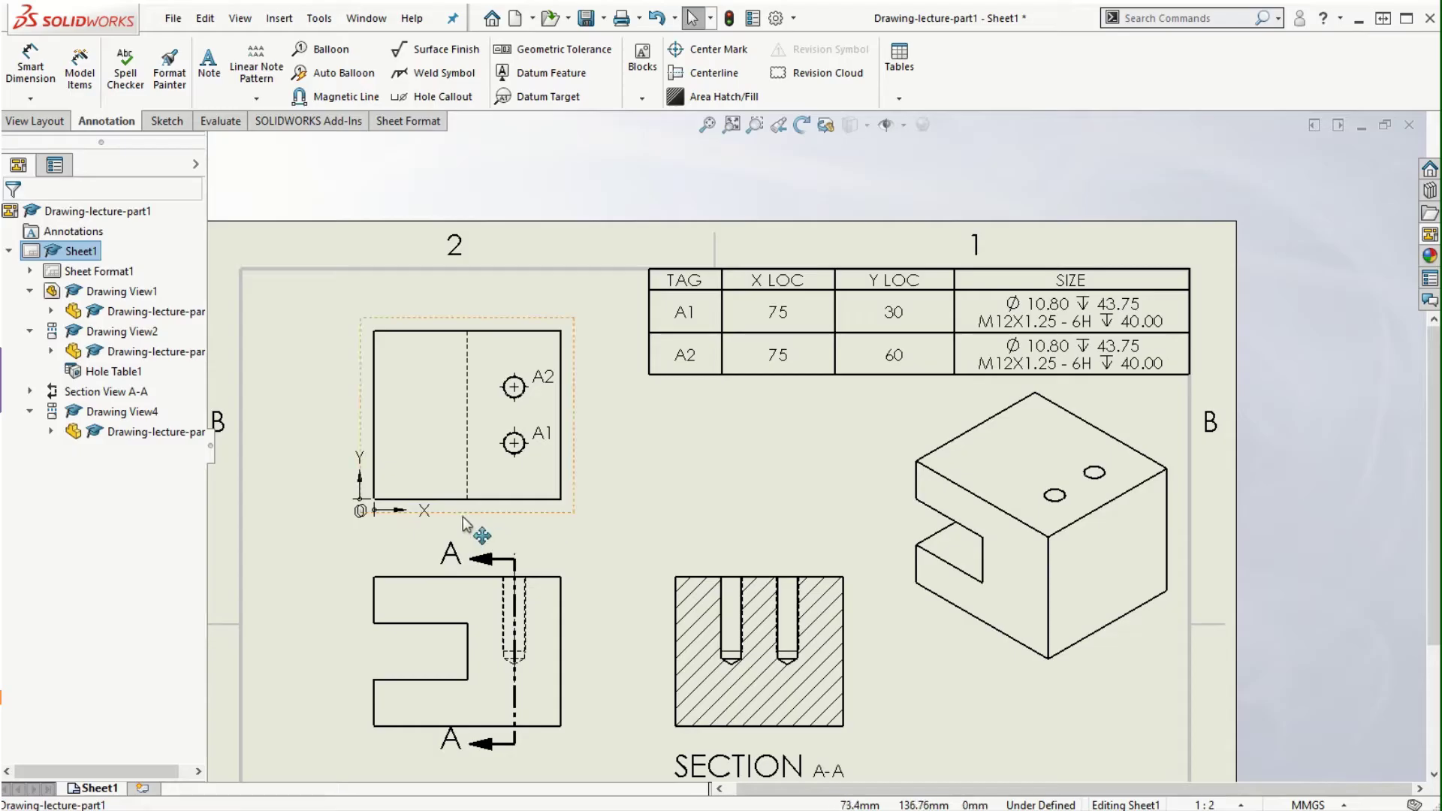
pyautogui.click(789, 313)
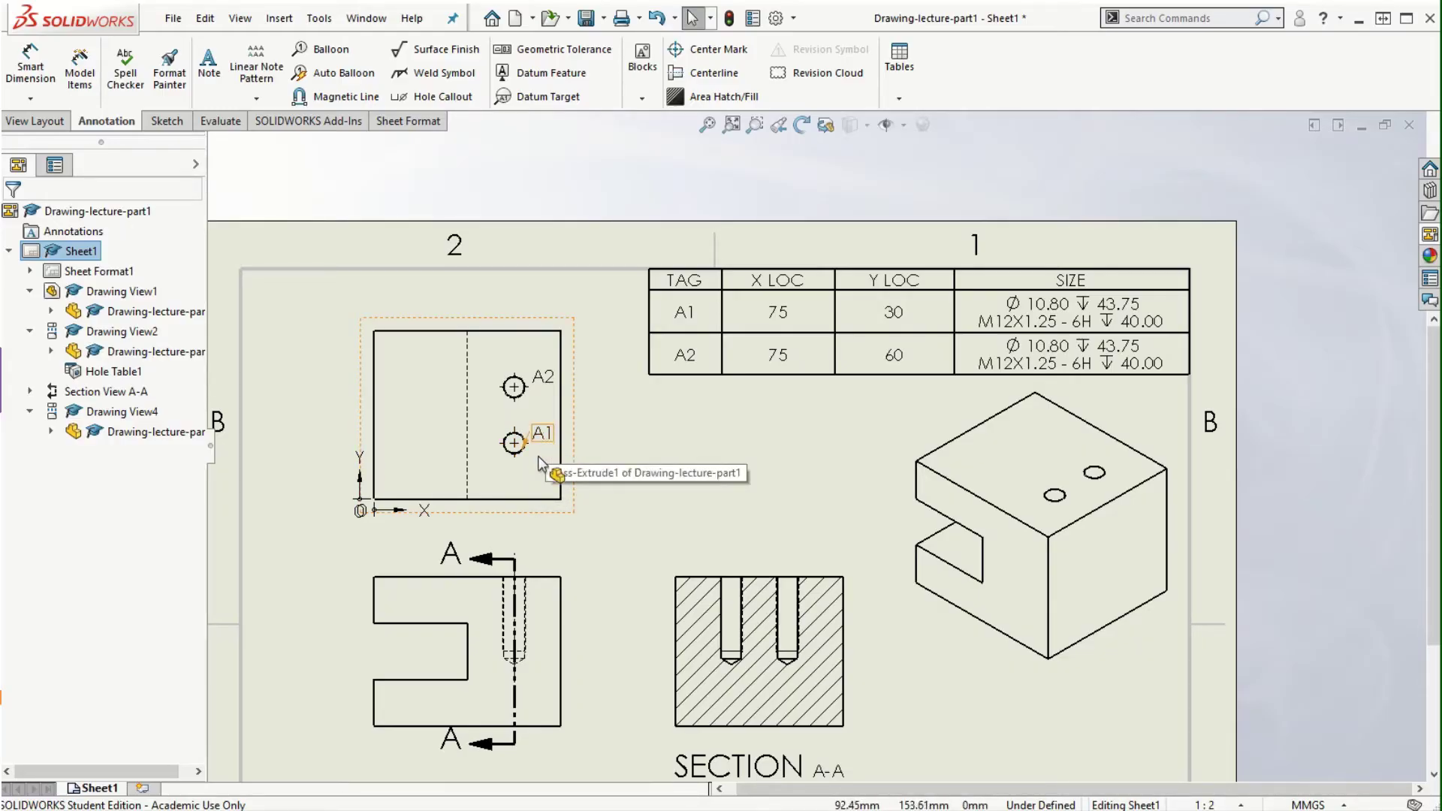
pyautogui.click(804, 362)
pyautogui.press('Escape')
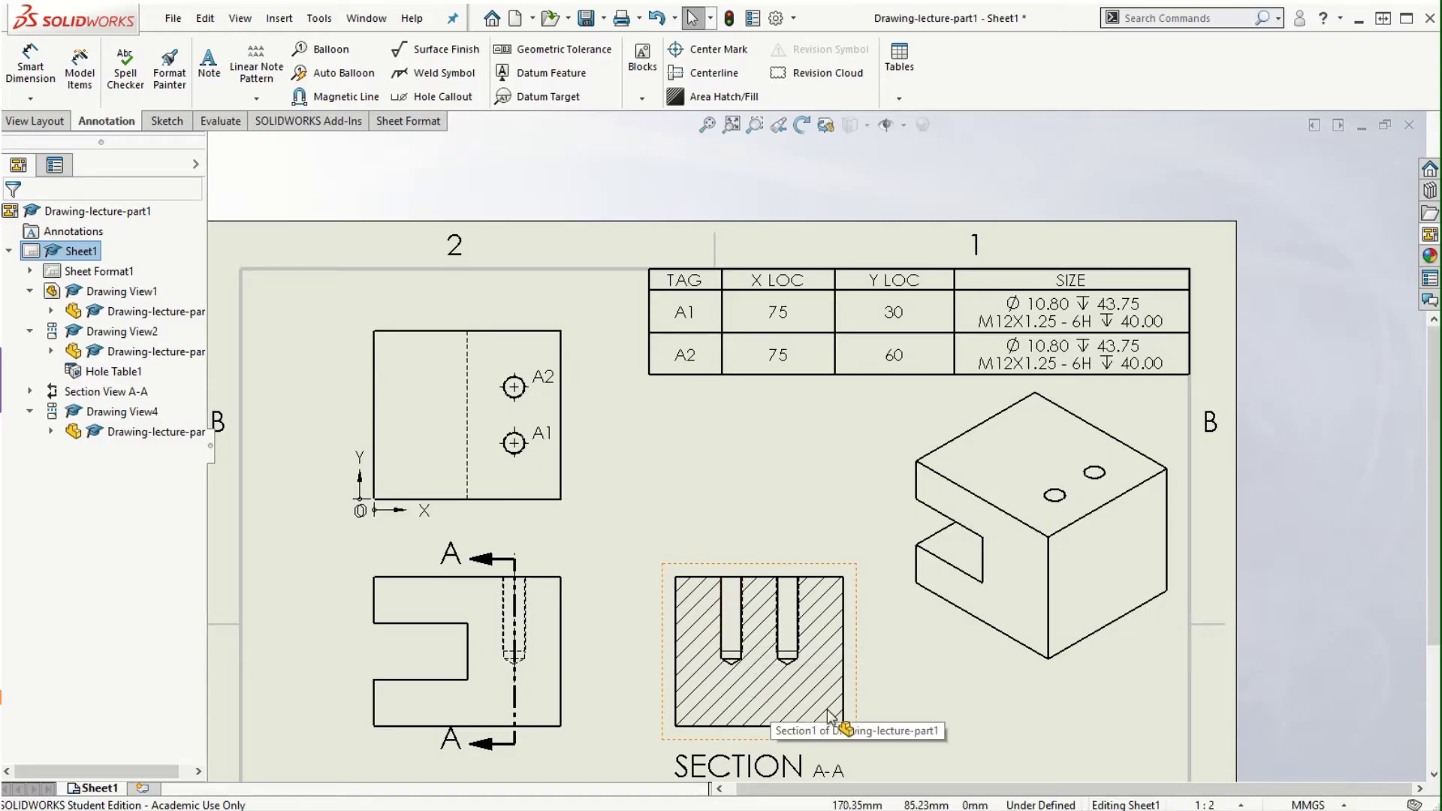
# Step: Add baseline dimensions in the front view from the bottom edge to the slot's lower edge, the slot's upper edge and the top edge
pyautogui.scroll(2, 826, 717)
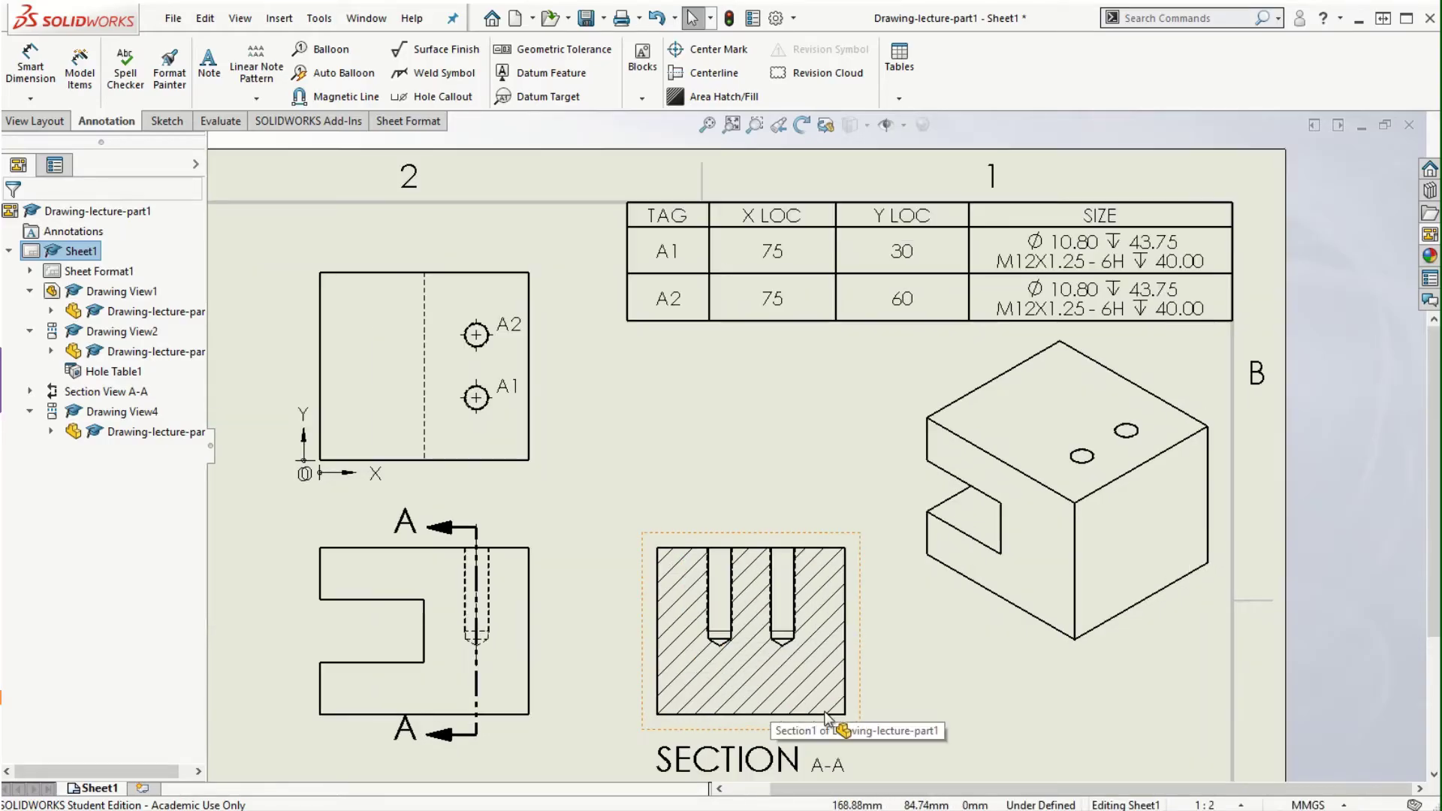
pyautogui.click(30, 97)
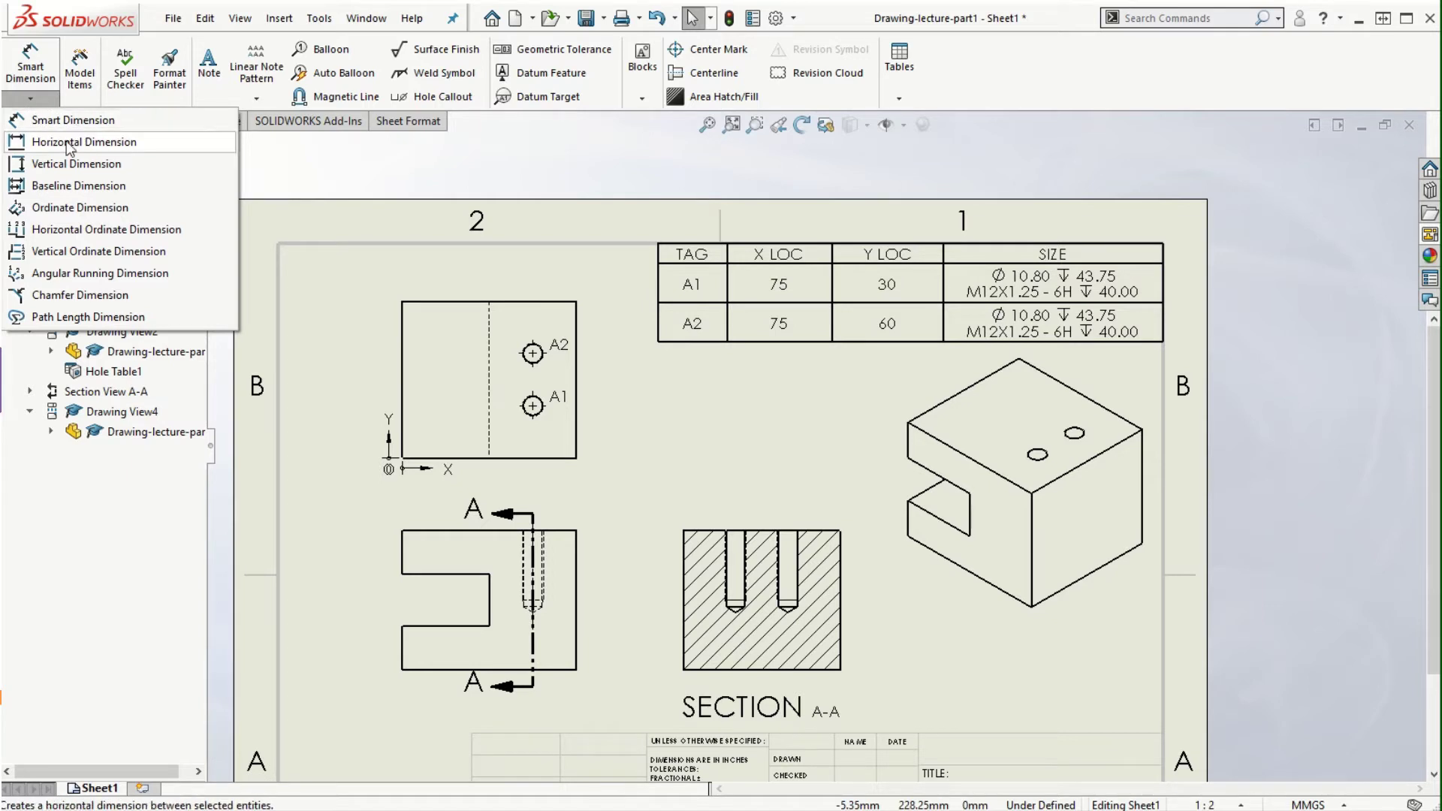
pyautogui.click(65, 187)
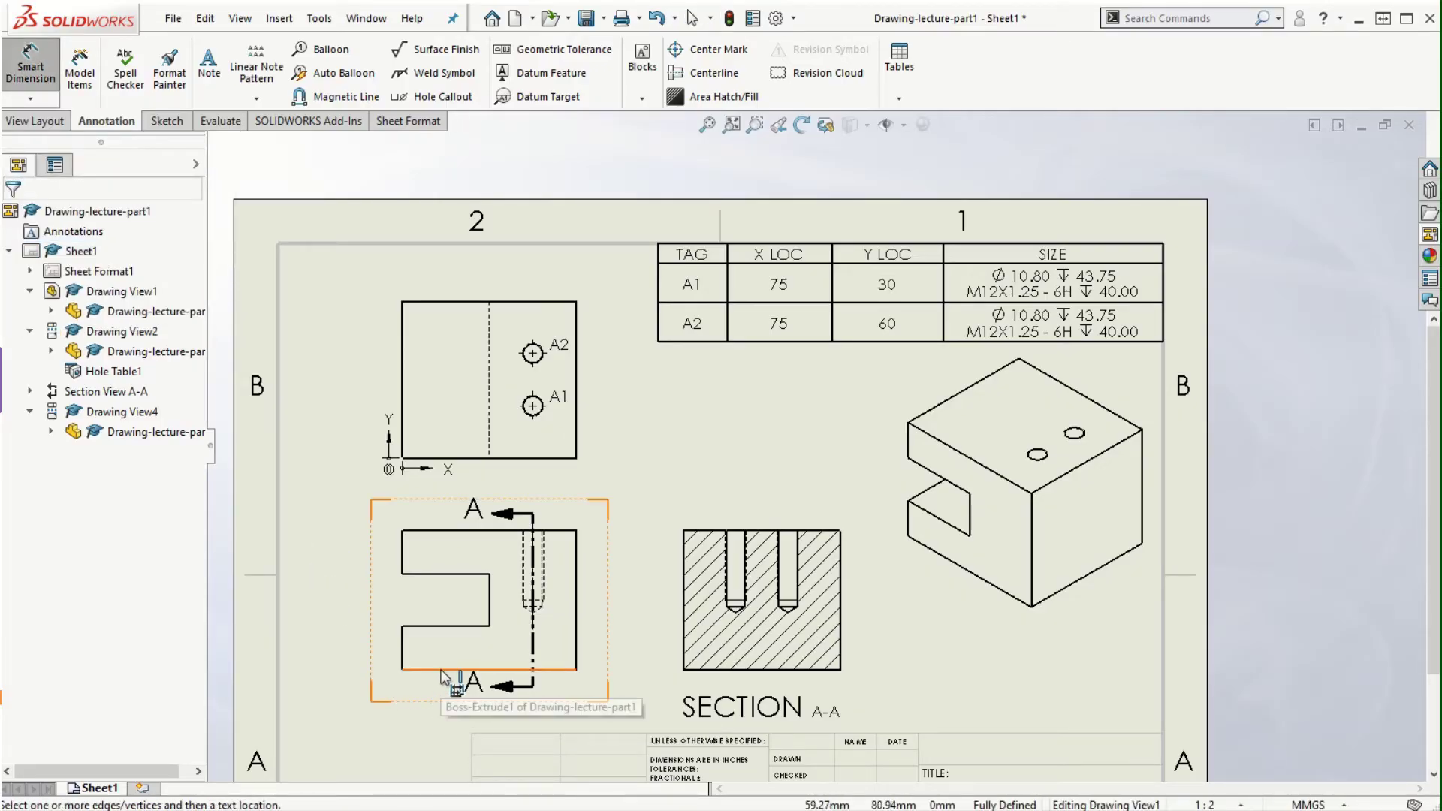
pyautogui.scroll(-3, 503, 687)
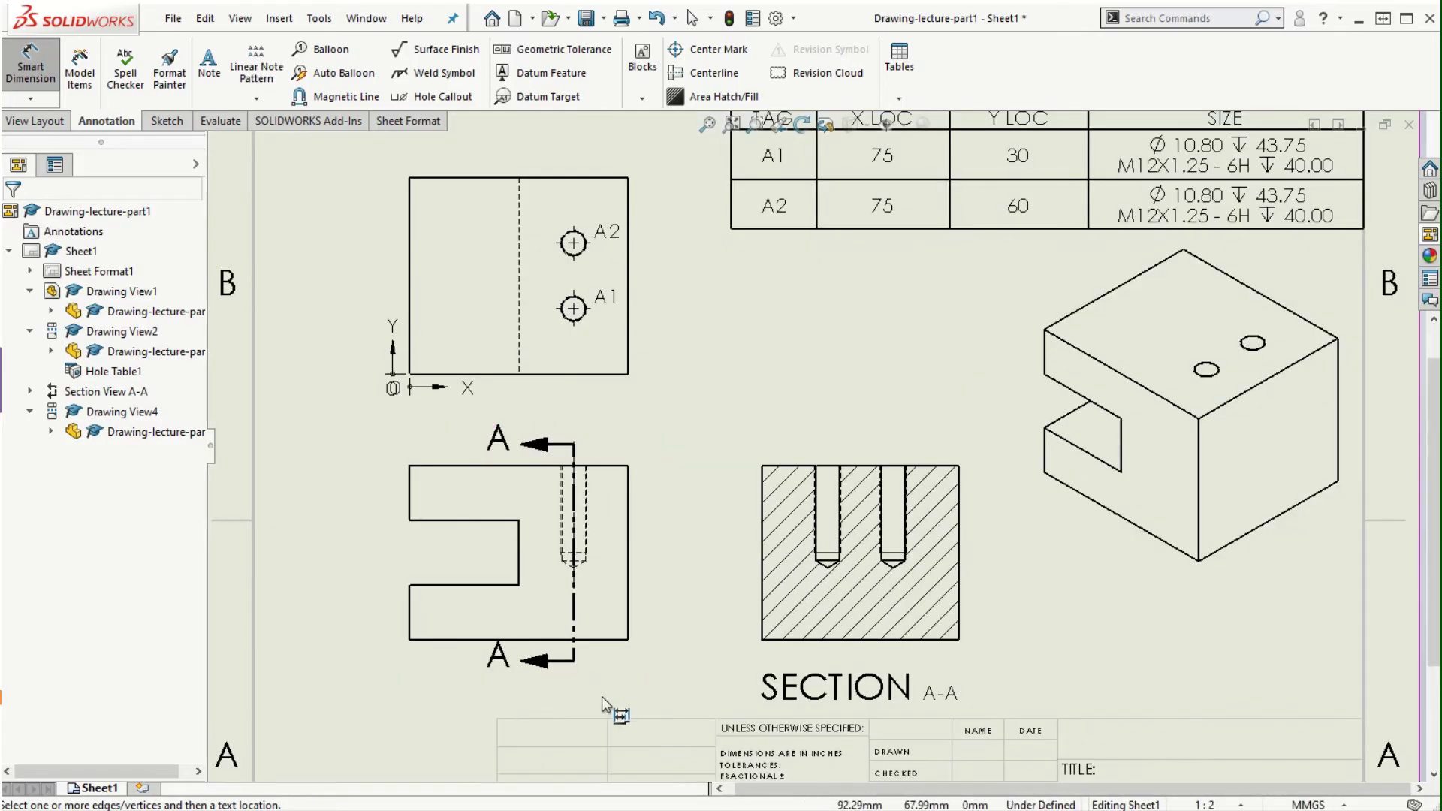
pyautogui.scroll(3, 796, 461)
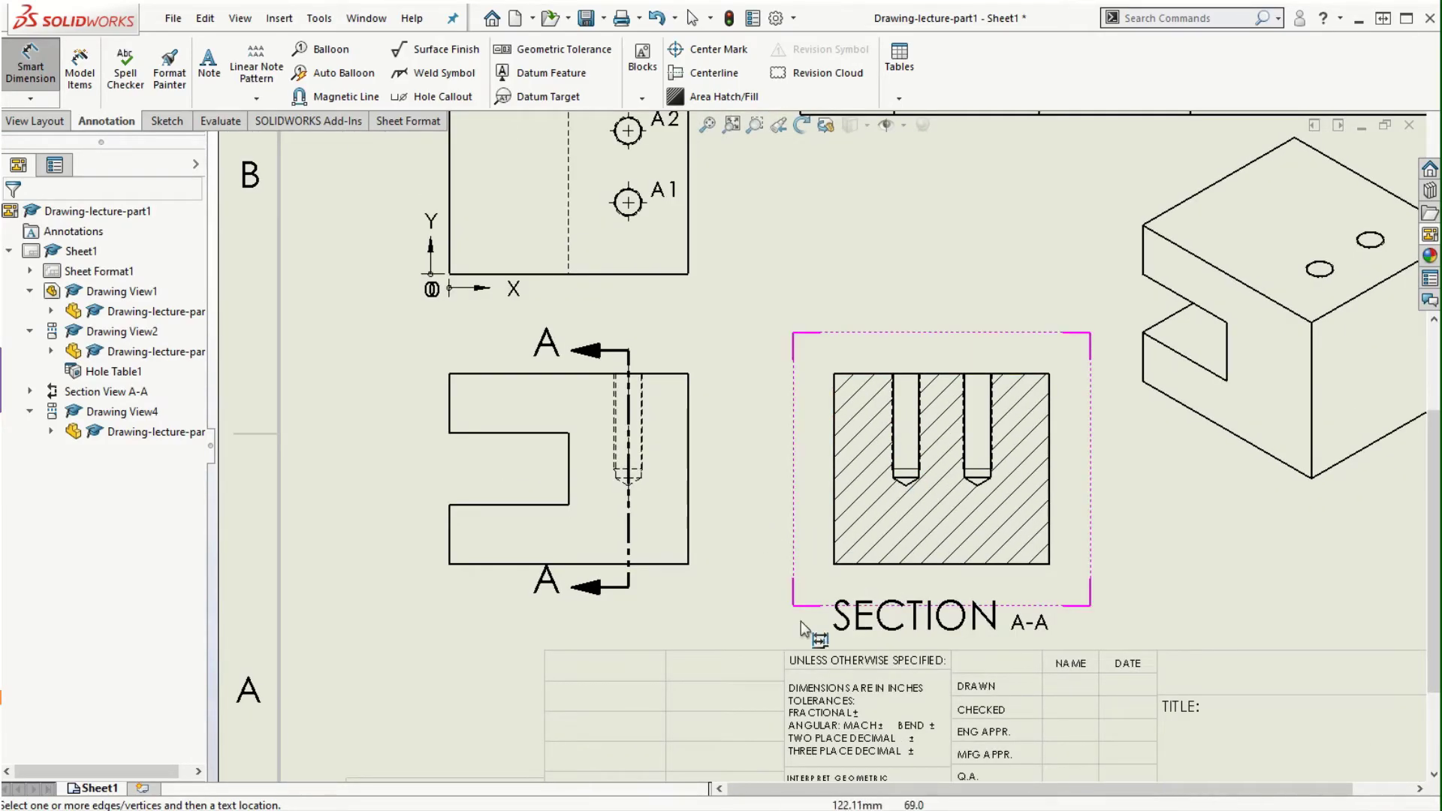
pyautogui.click(495, 567)
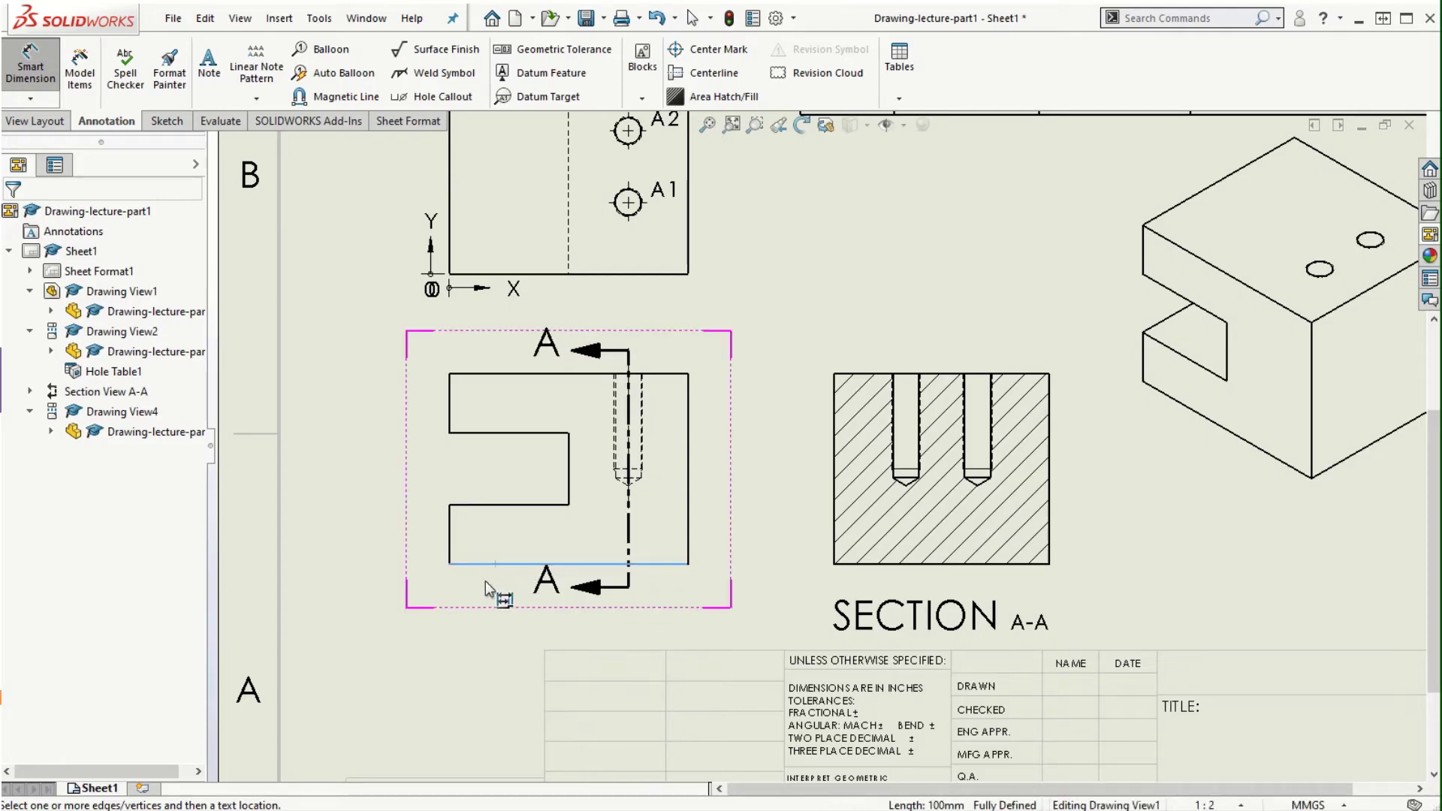
pyautogui.scroll(2, 771, 512)
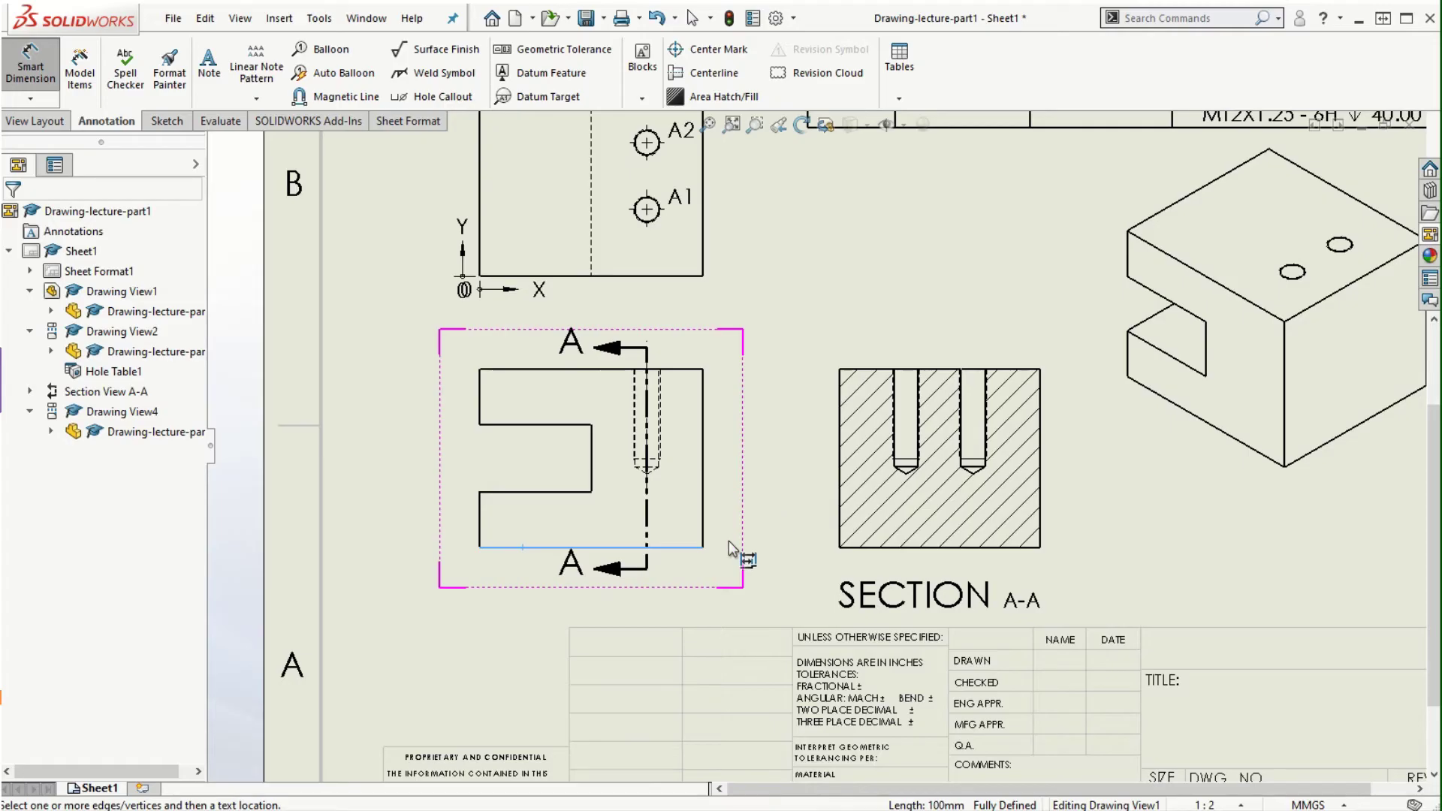
pyautogui.click(509, 492)
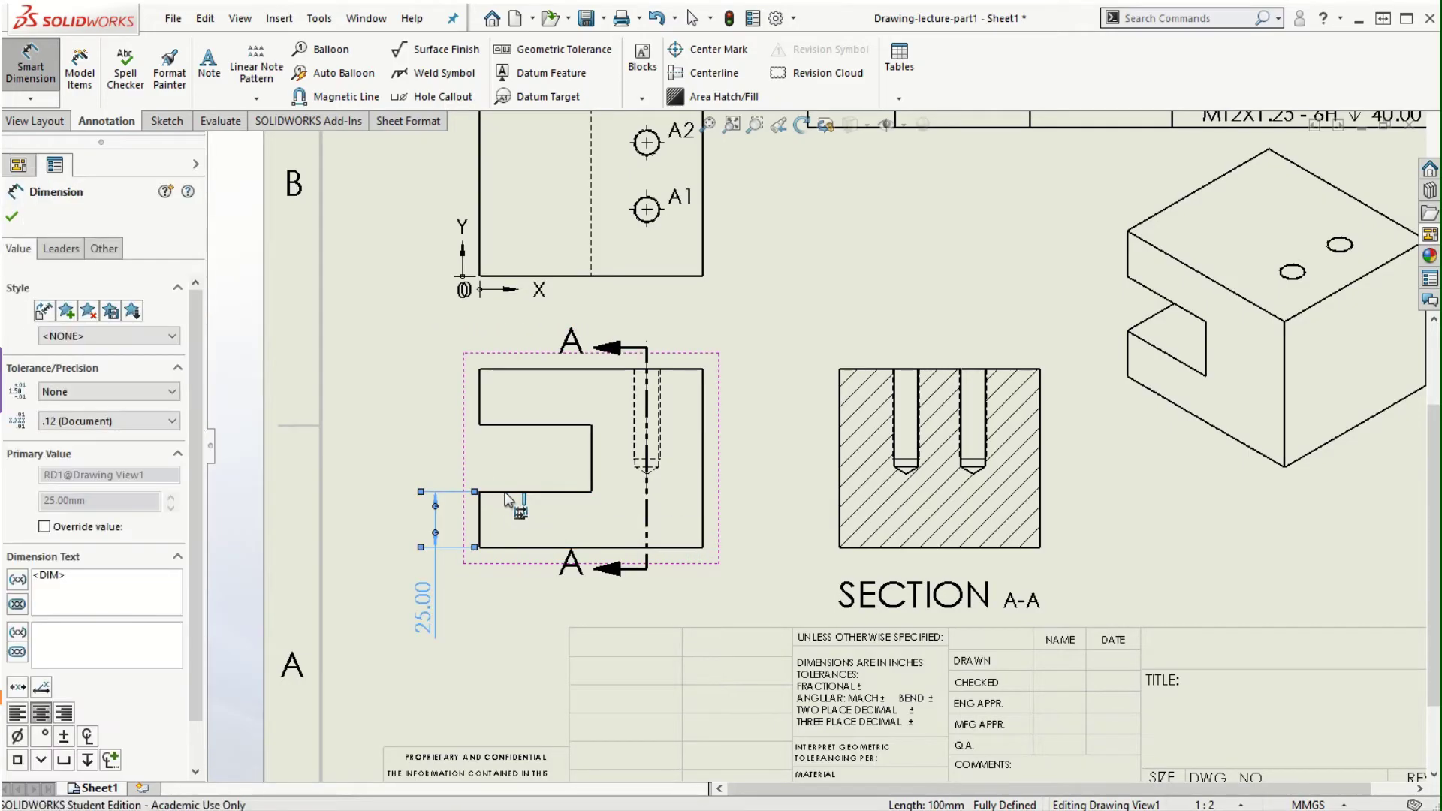
pyautogui.click(514, 426)
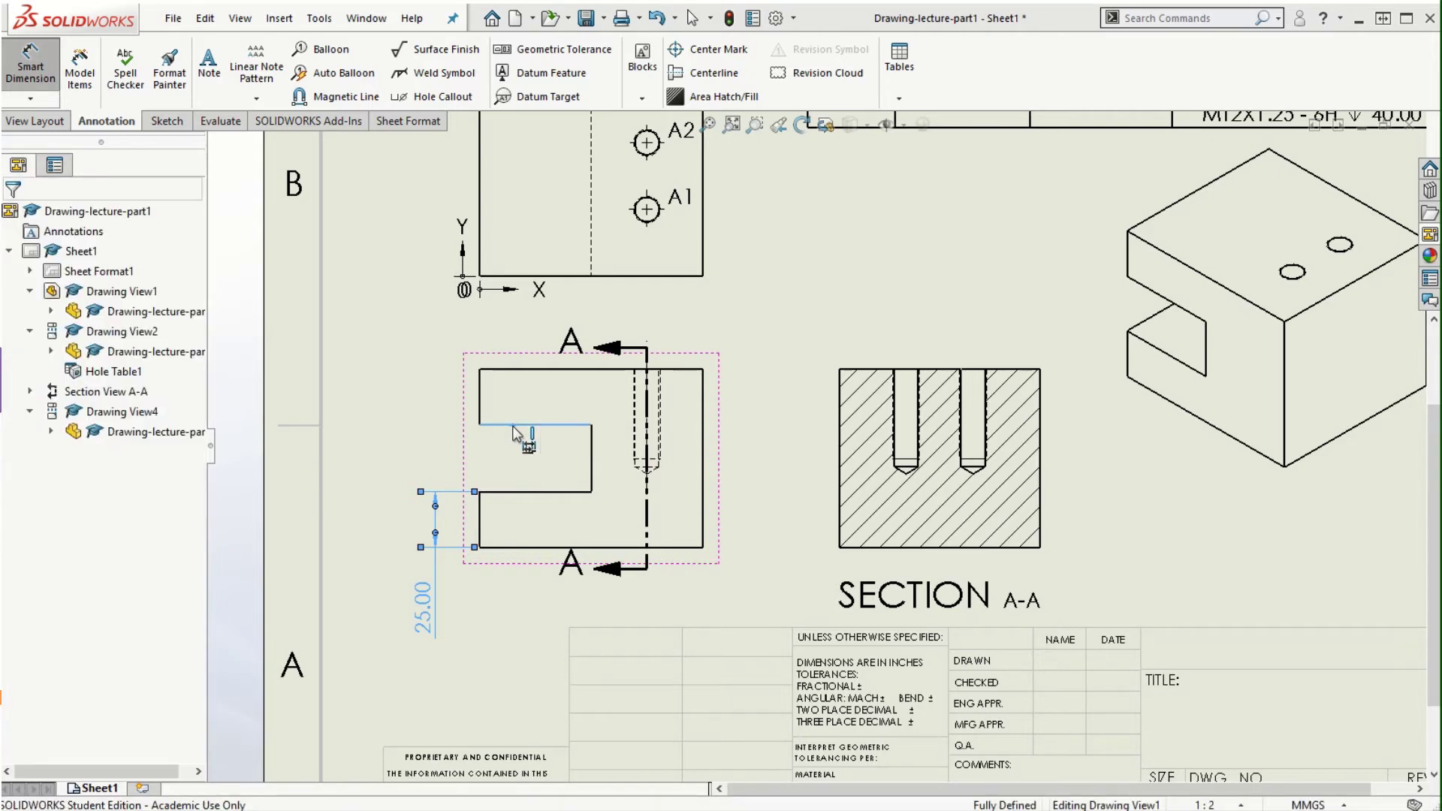
pyautogui.click(511, 370)
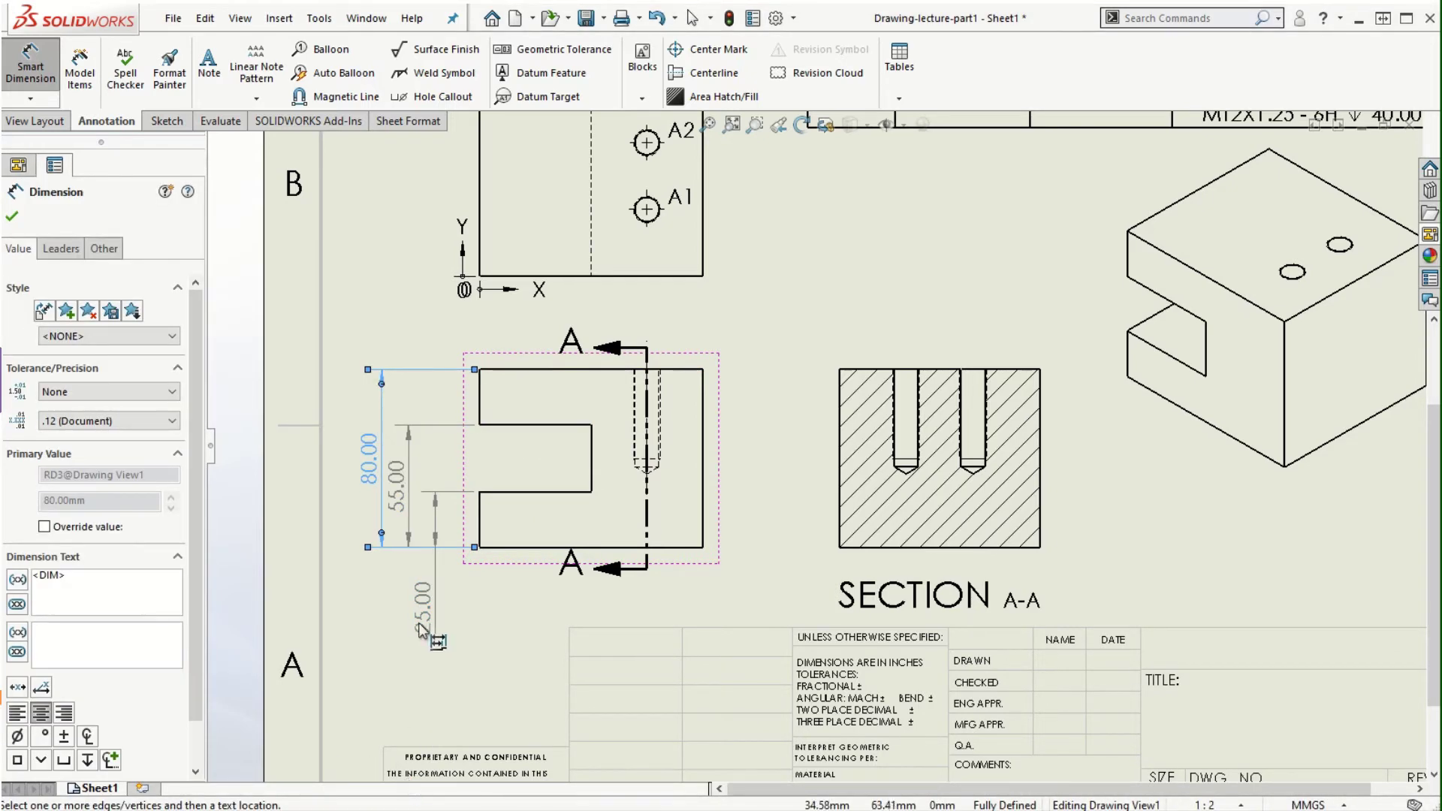
pyautogui.click(11, 218)
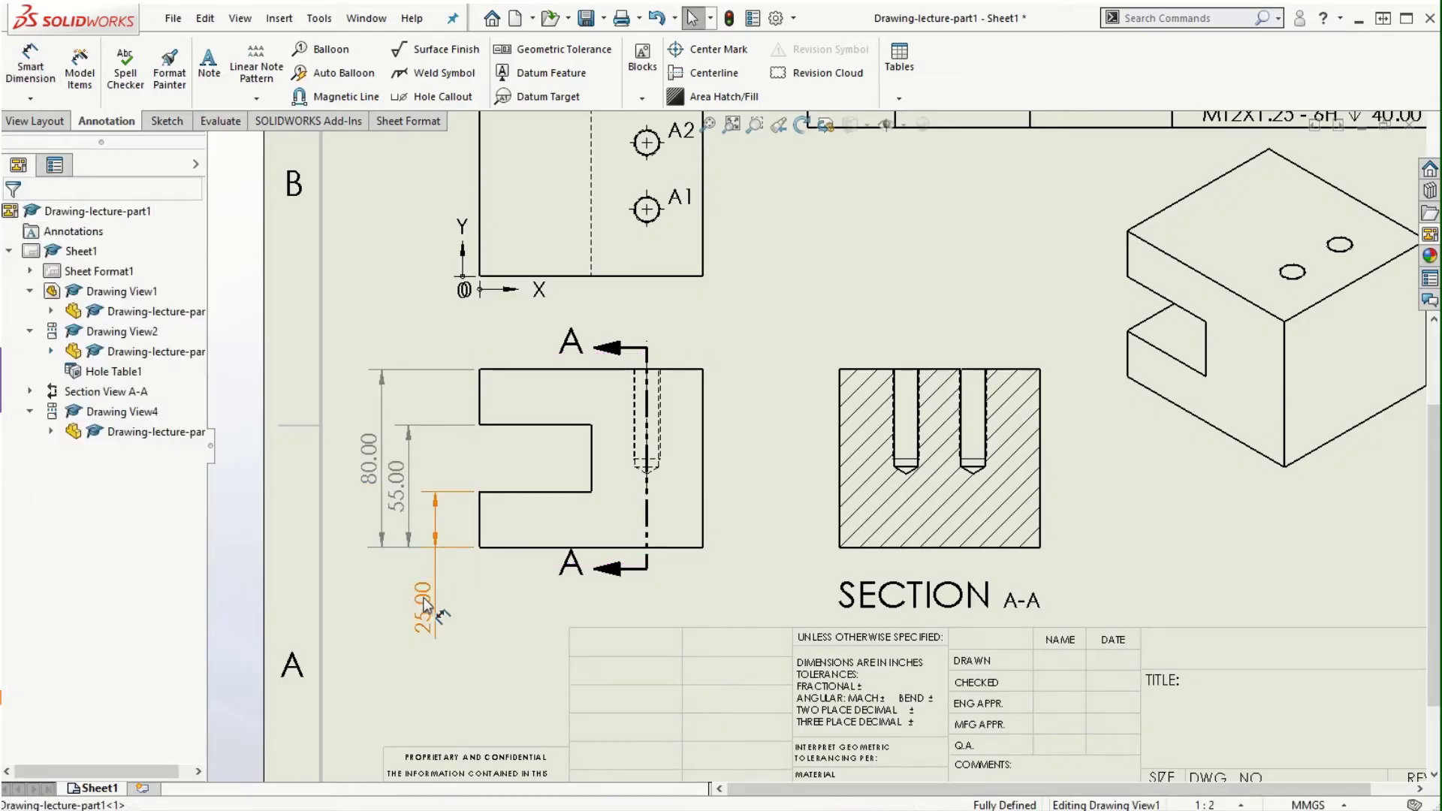
# Step: Move the text of the lower arm's baseline dimension between its extension lines and flip its arrows inward
pyautogui.moveTo(421, 593); pyautogui.dragTo(408, 514)
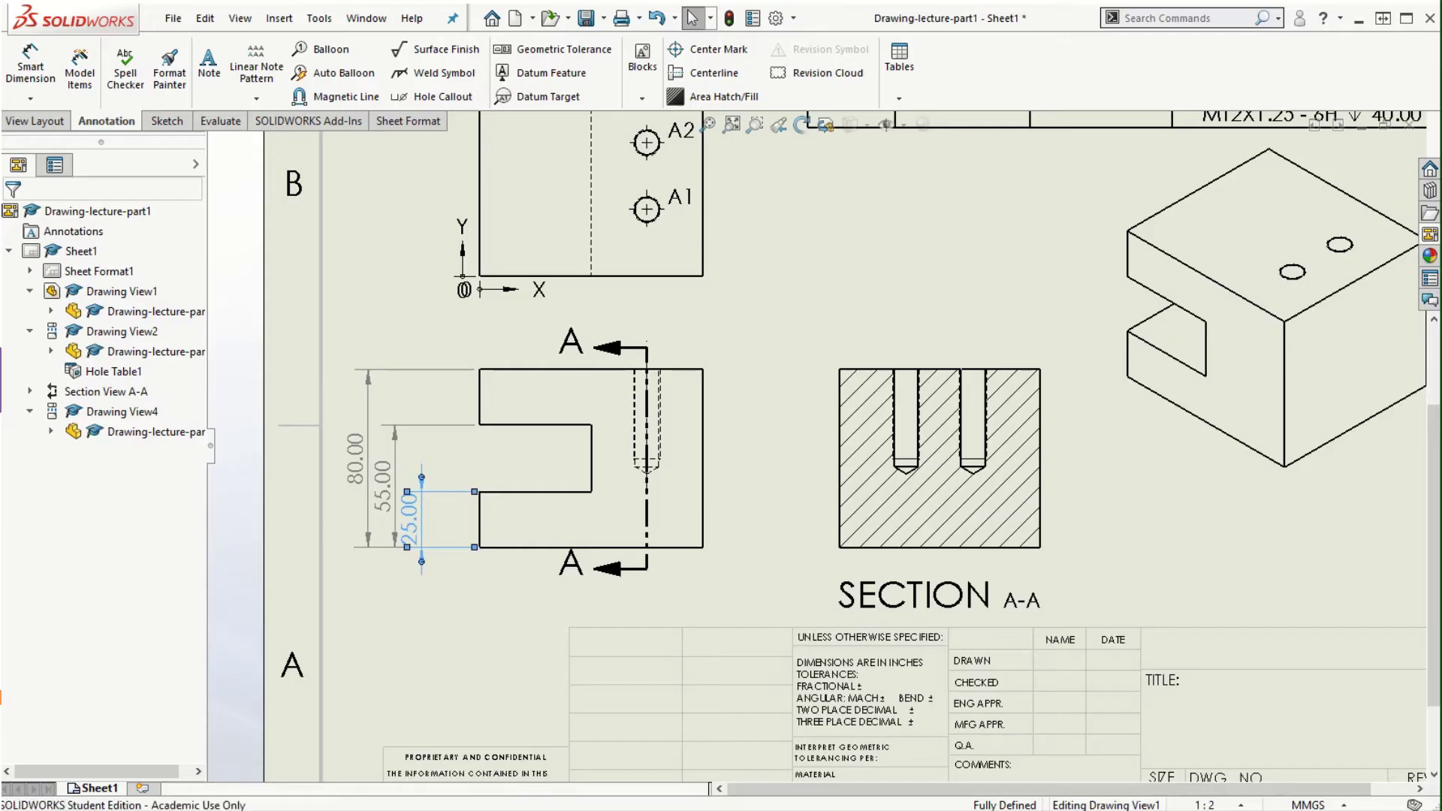
pyautogui.scroll(-5, 539, 422)
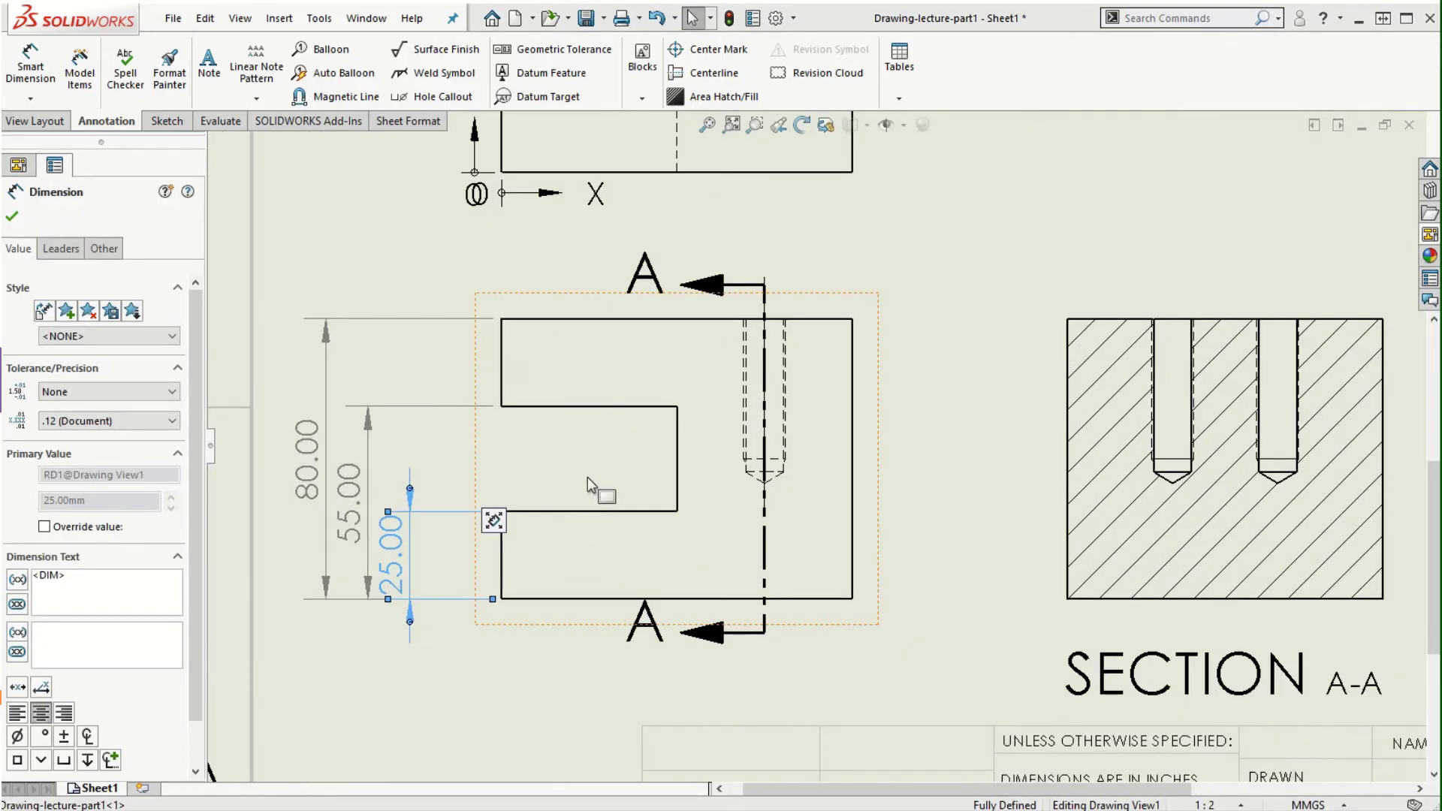
pyautogui.click(12, 217)
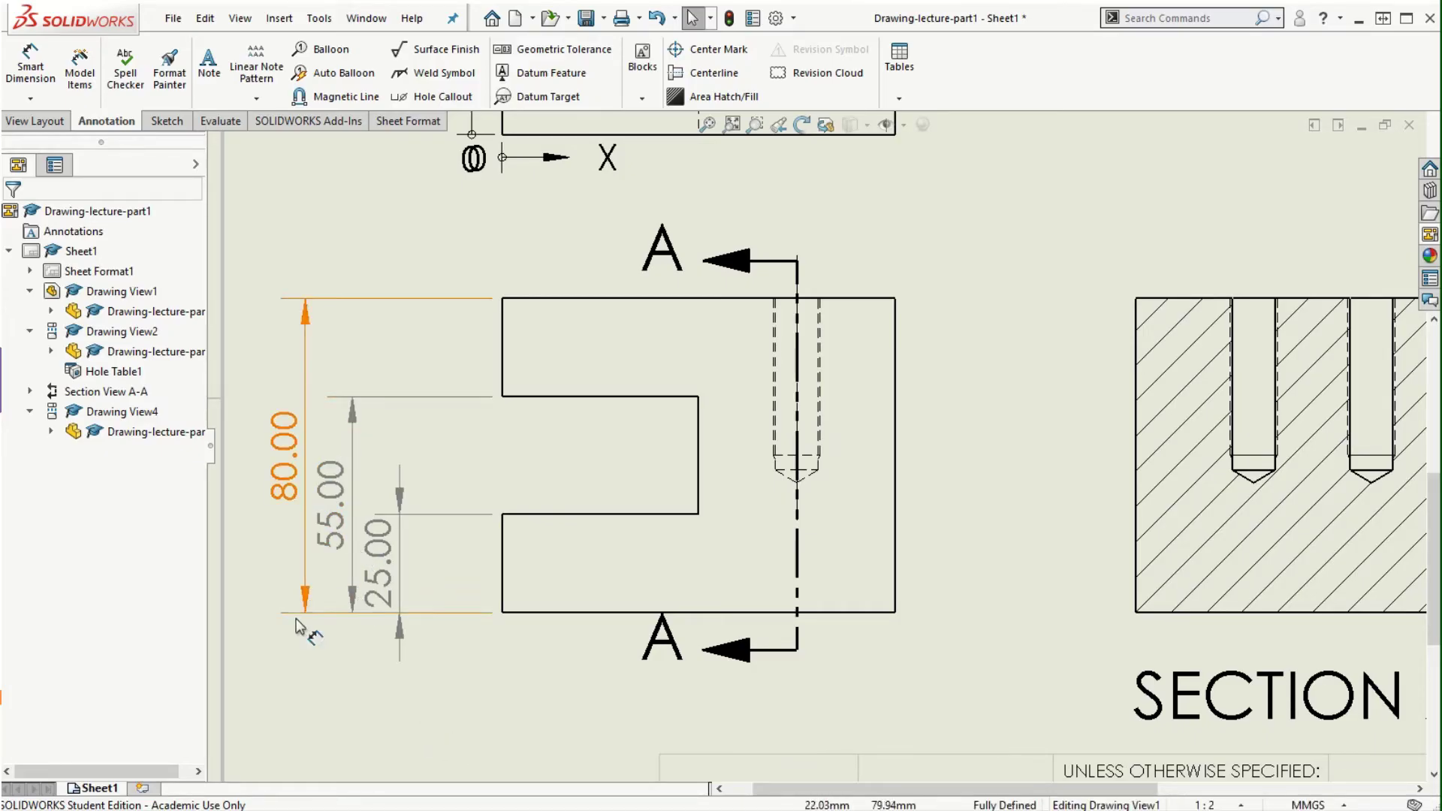
pyautogui.click(402, 640)
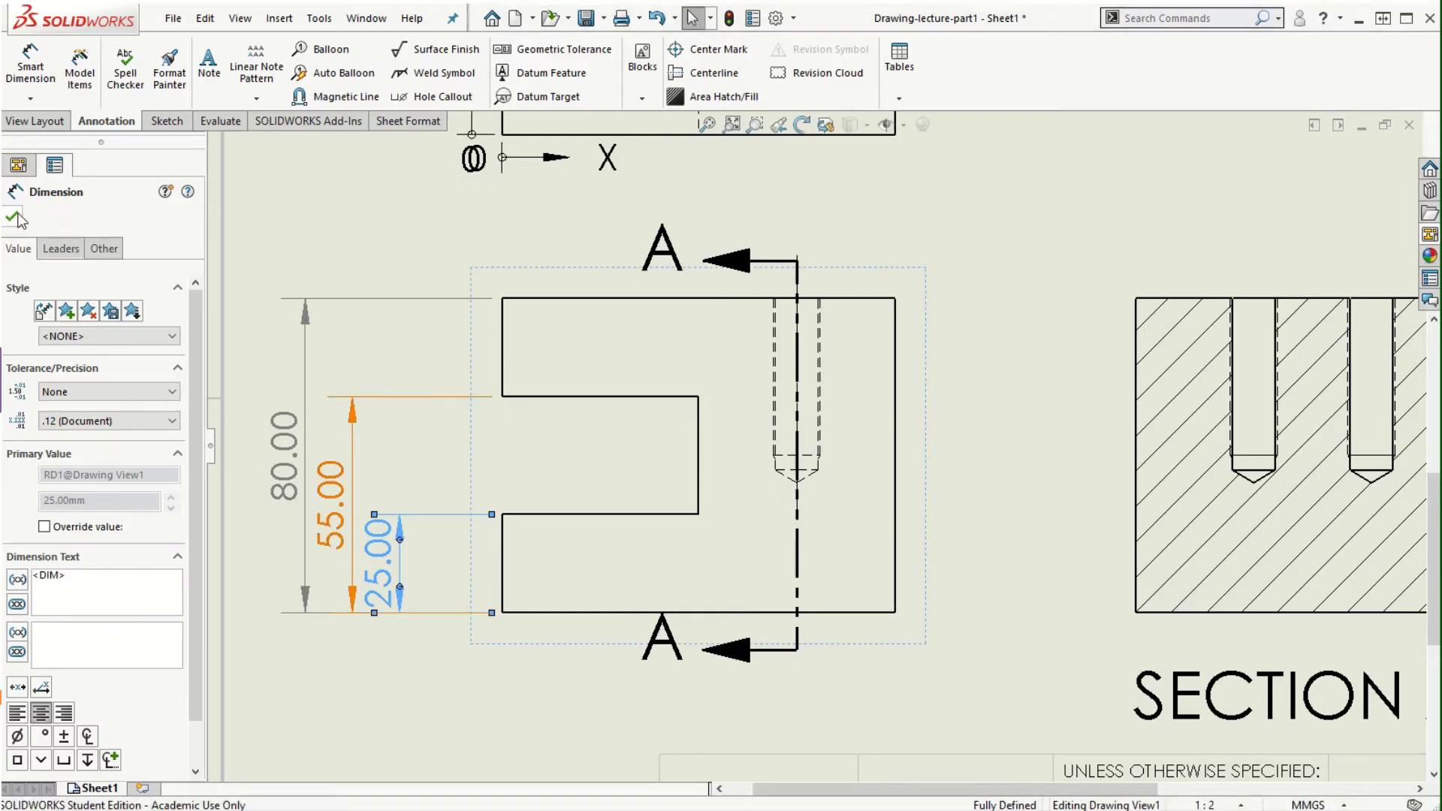
pyautogui.press('Escape')
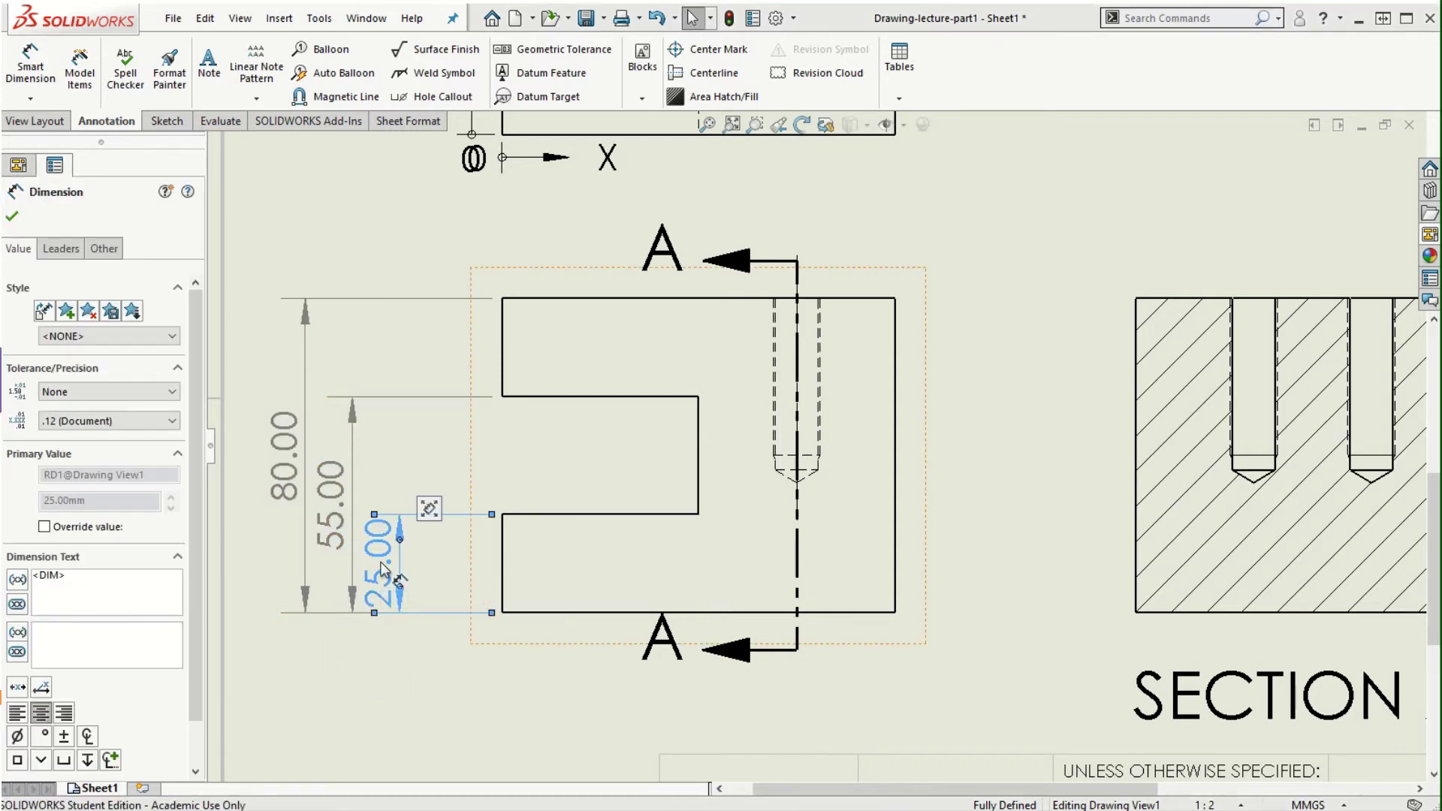
# Step: Delete all three baseline dimensions from the front view
pyautogui.press('Delete')
pyautogui.click(354, 484)
pyautogui.press('Delete')
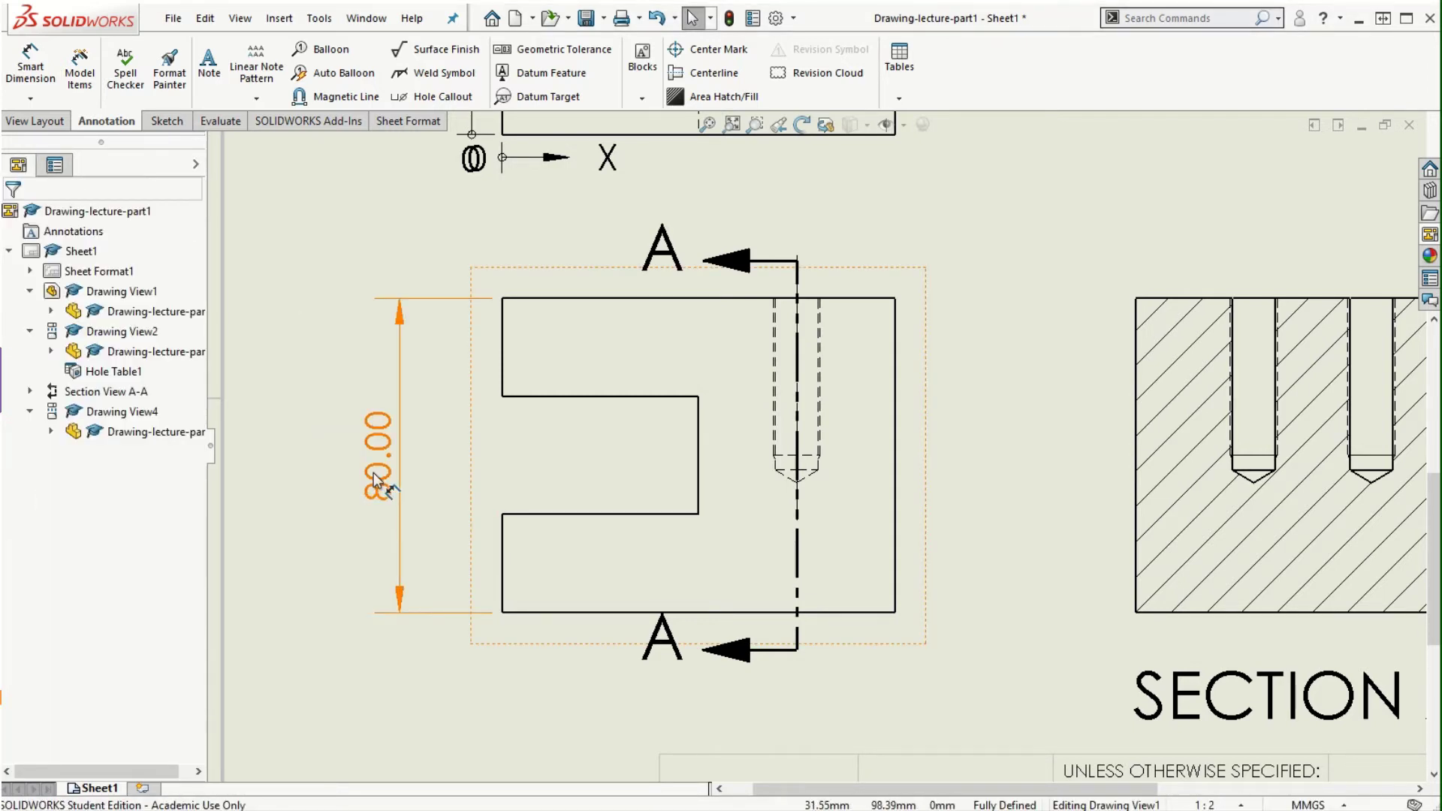
pyautogui.click(413, 593)
pyautogui.press('Delete')
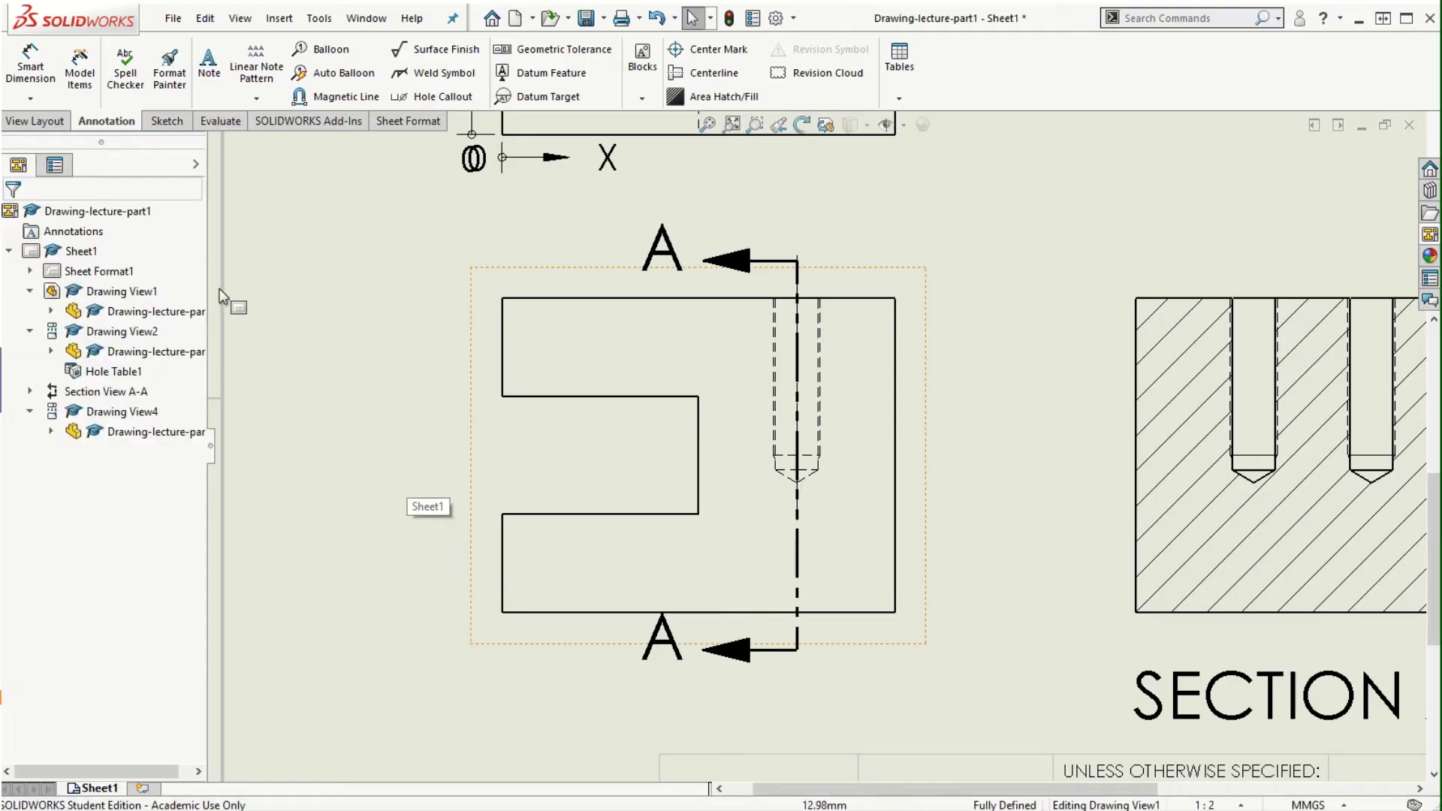
# Step: Add ordinate dimensions in the front view with zero at the bottom edge, covering both horizontal slot edges and the top edge
pyautogui.click(30, 99)
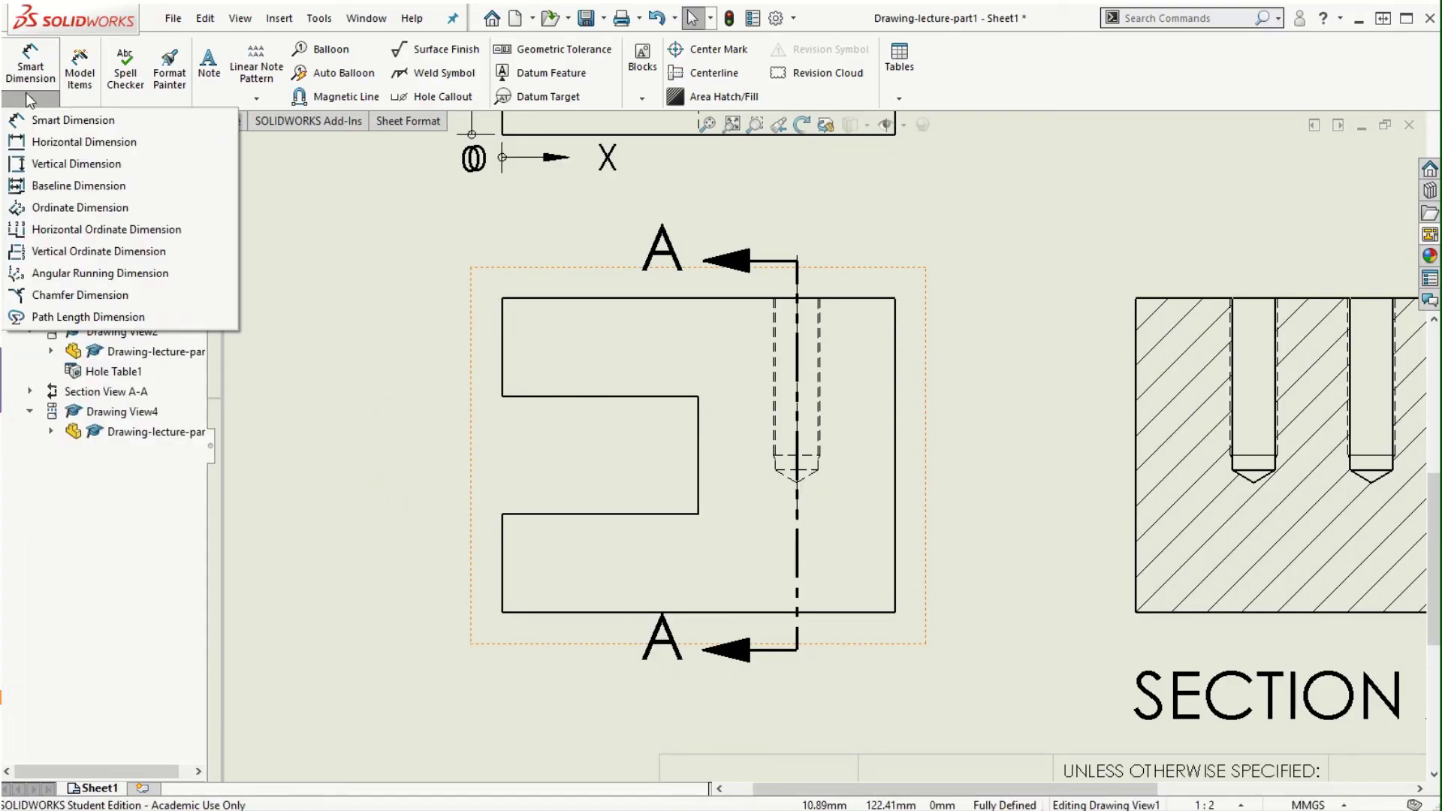
pyautogui.click(75, 209)
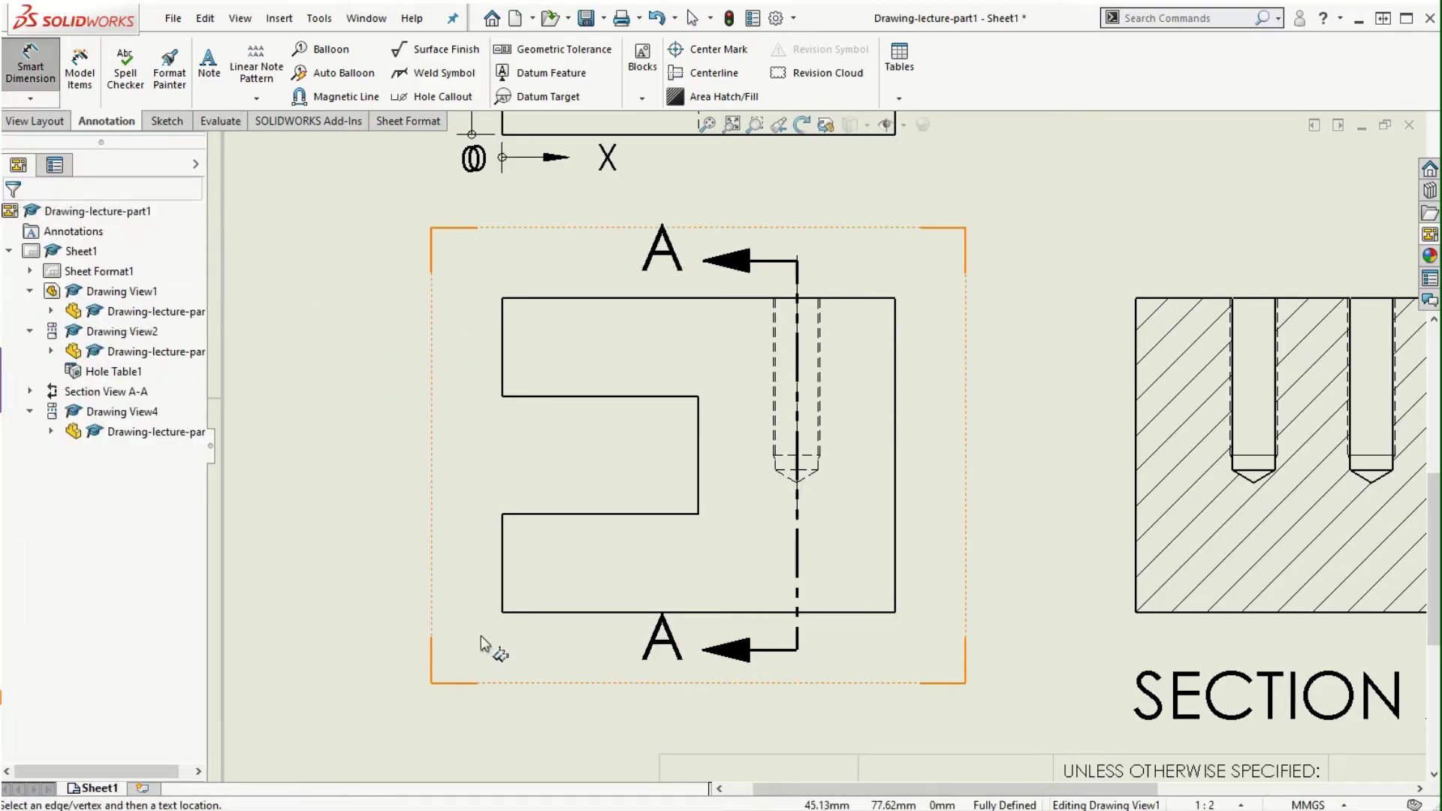
pyautogui.click(514, 613)
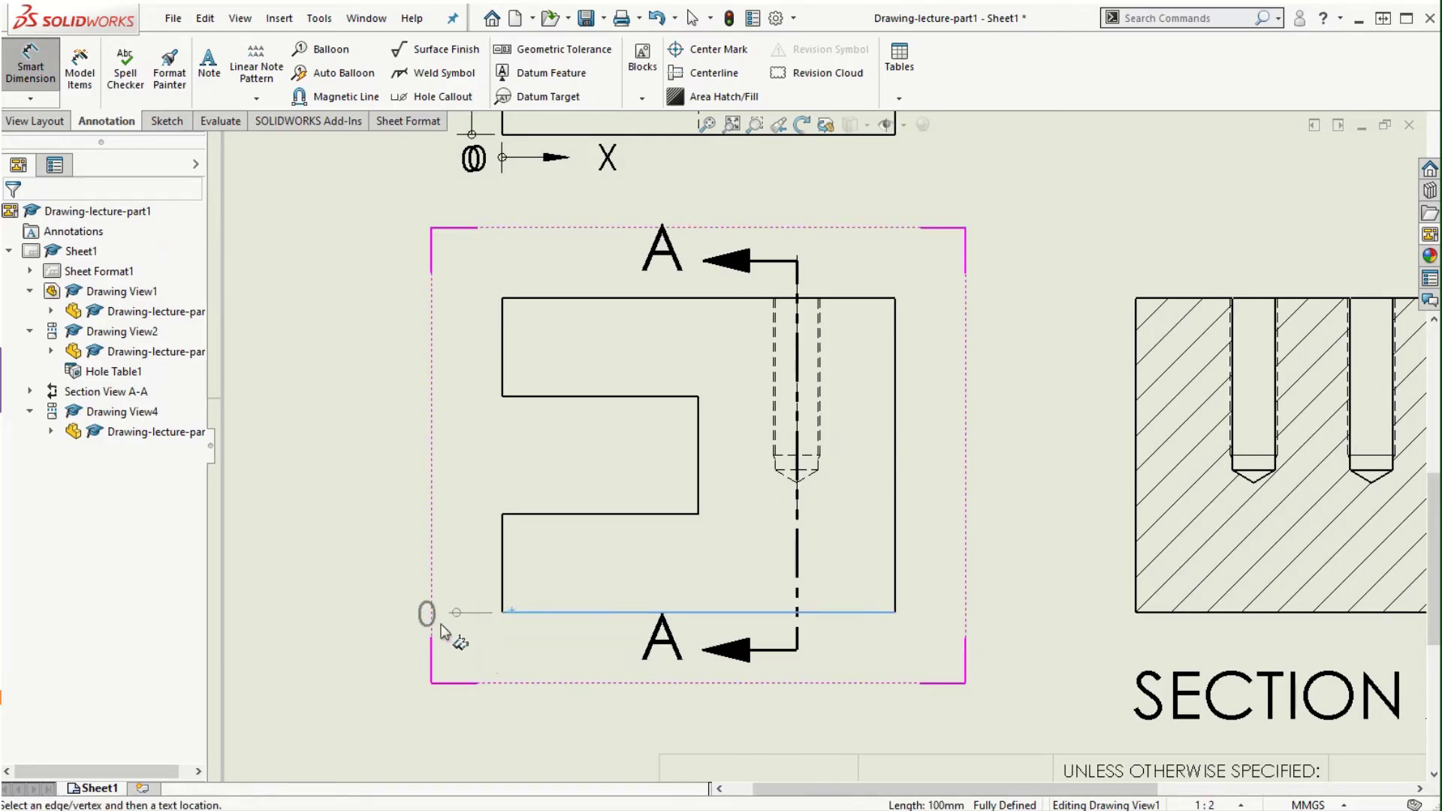
pyautogui.click(430, 630)
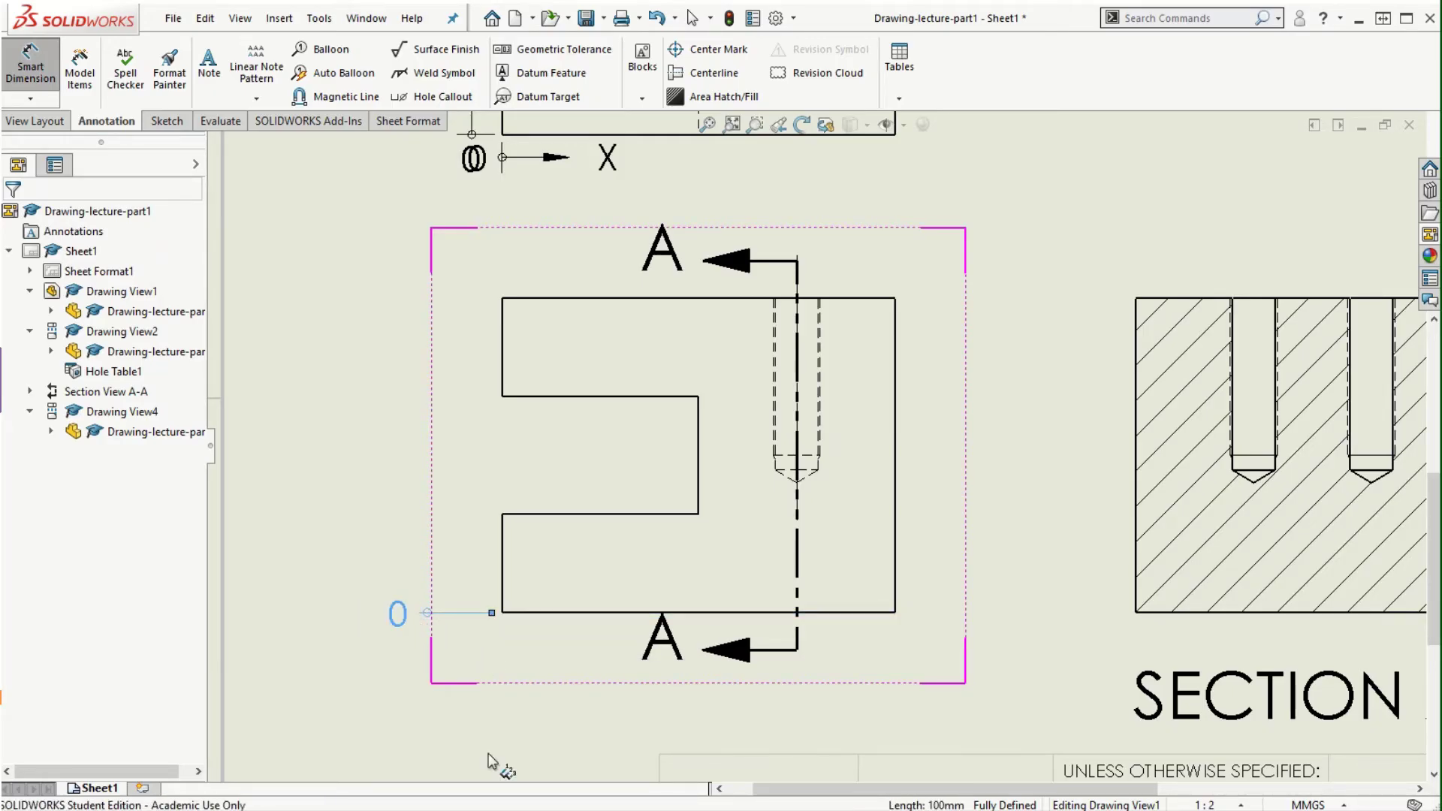
pyautogui.click(525, 515)
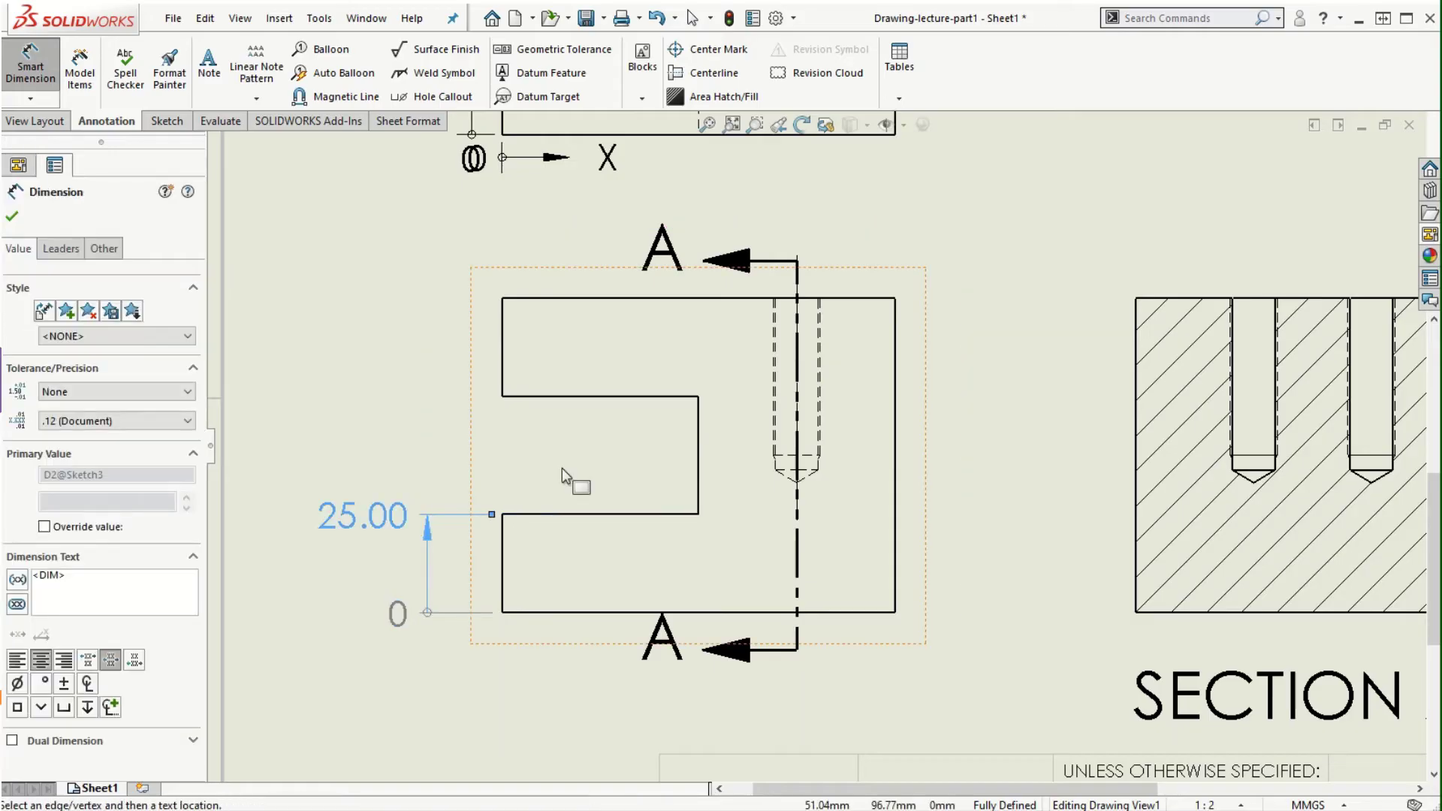
pyautogui.click(577, 398)
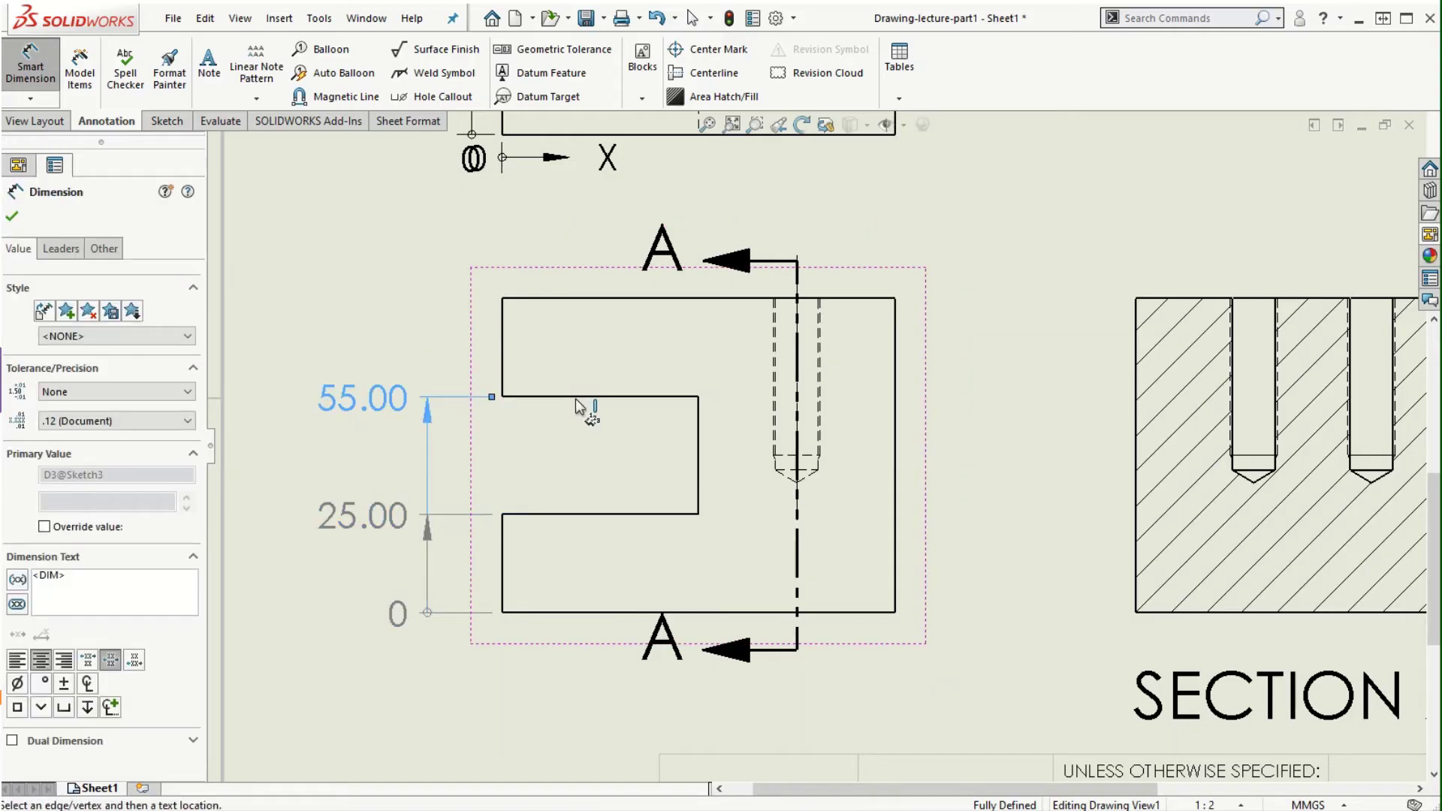
pyautogui.click(565, 299)
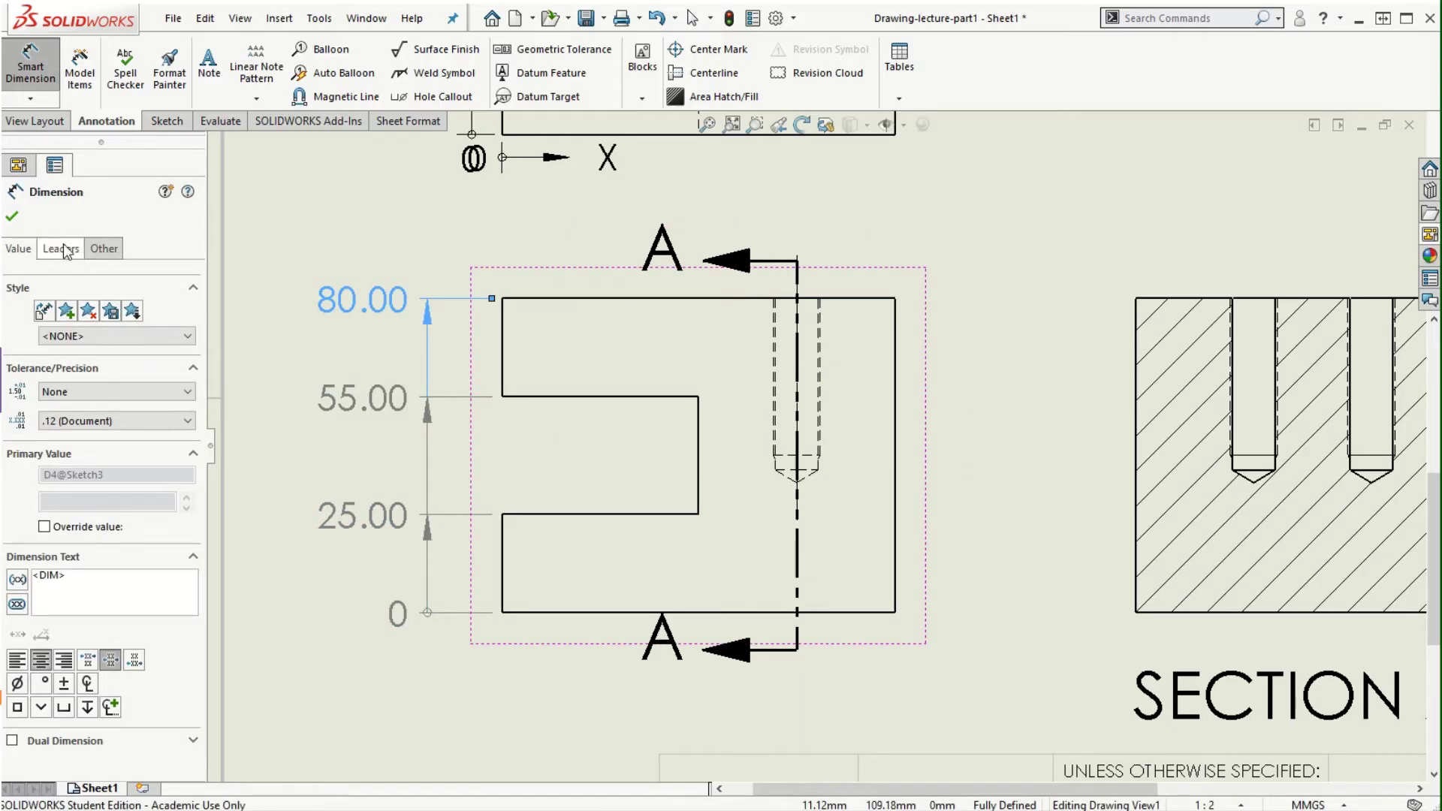
pyautogui.click(11, 219)
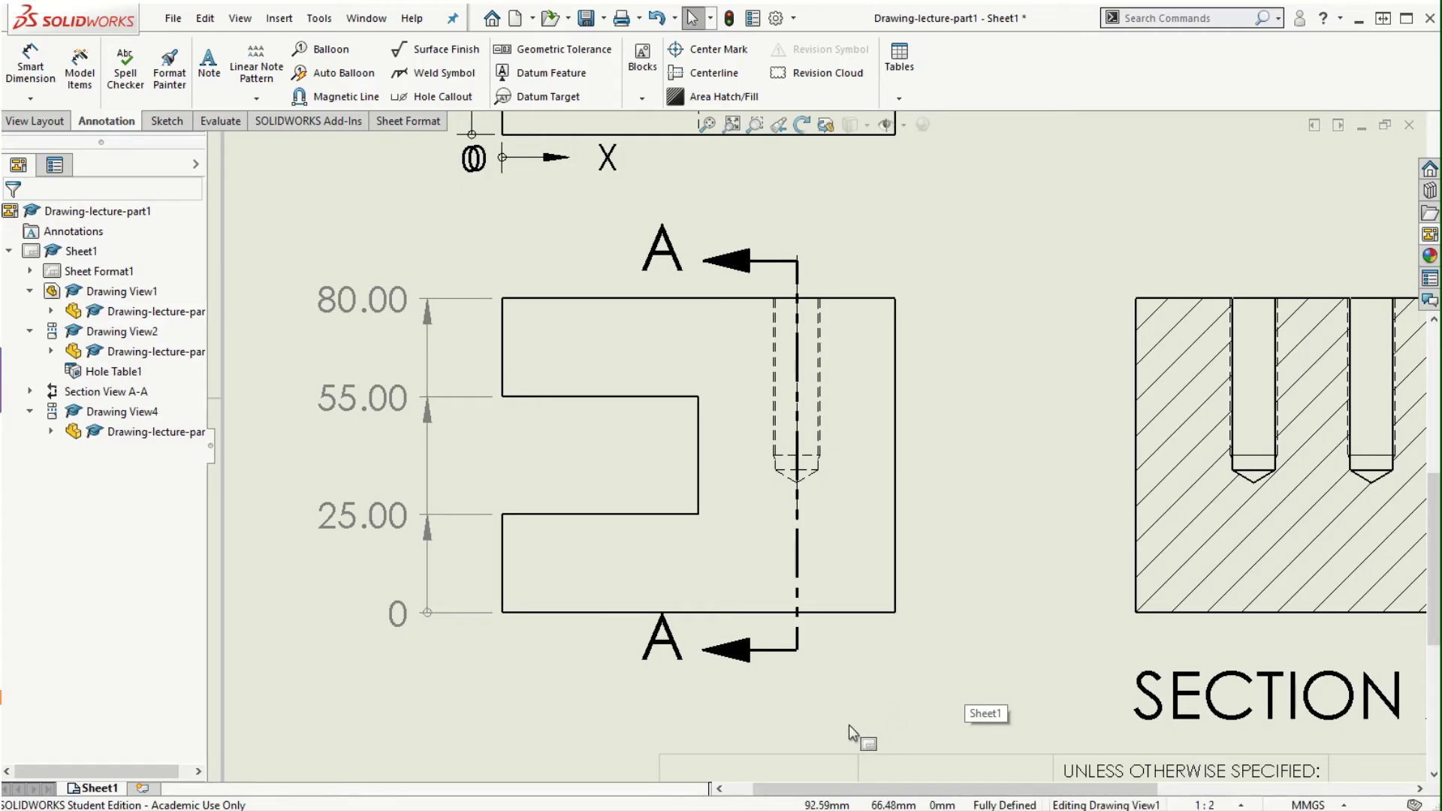
# Step: Undo the ordinate dimensions of the front view, including the zero reference at the bottom edge
pyautogui.hotkey('ctrl', 'z')
pyautogui.hotkey('ctrl', 'z')
pyautogui.hotkey('ctrl', 'z')
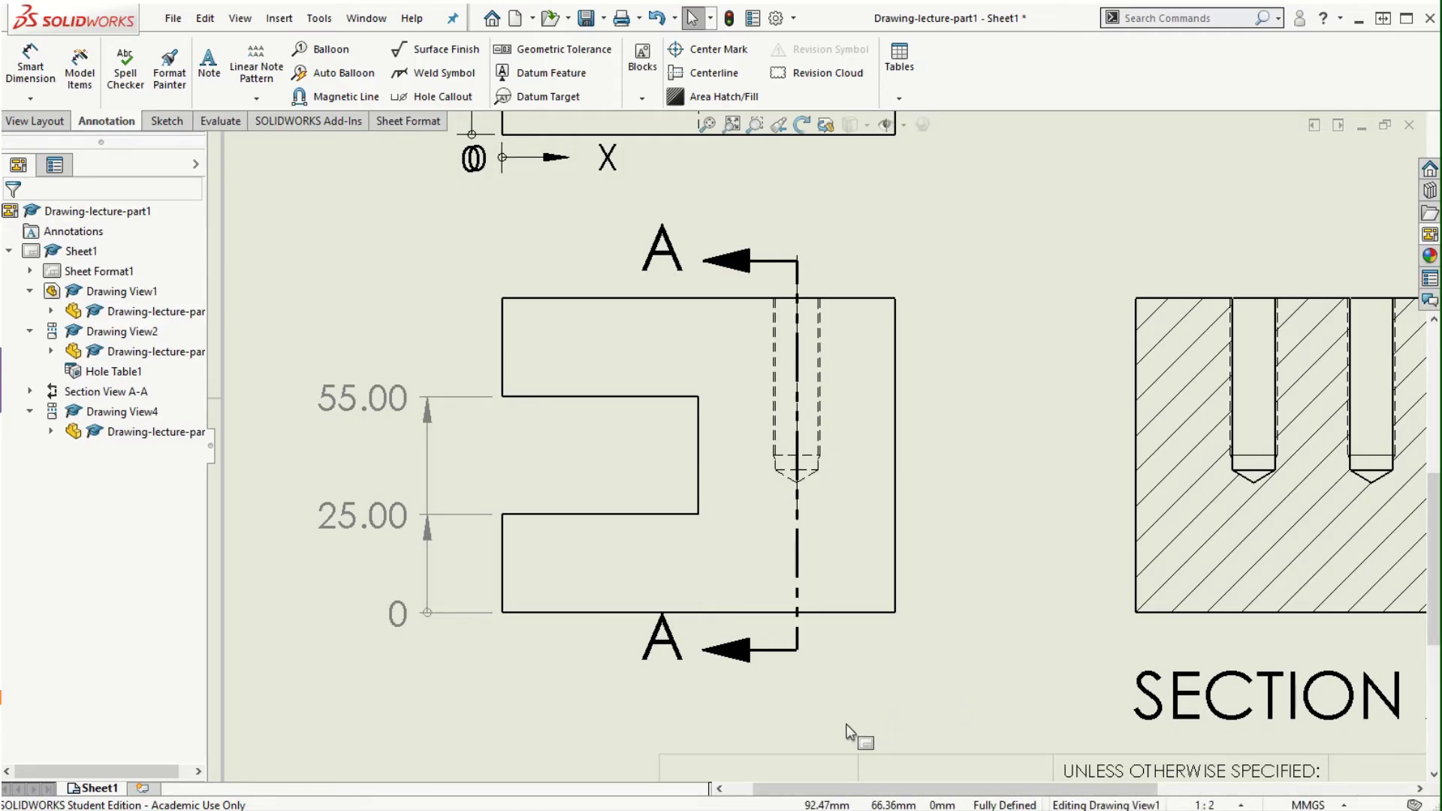
pyautogui.hotkey('ctrl', 'z')
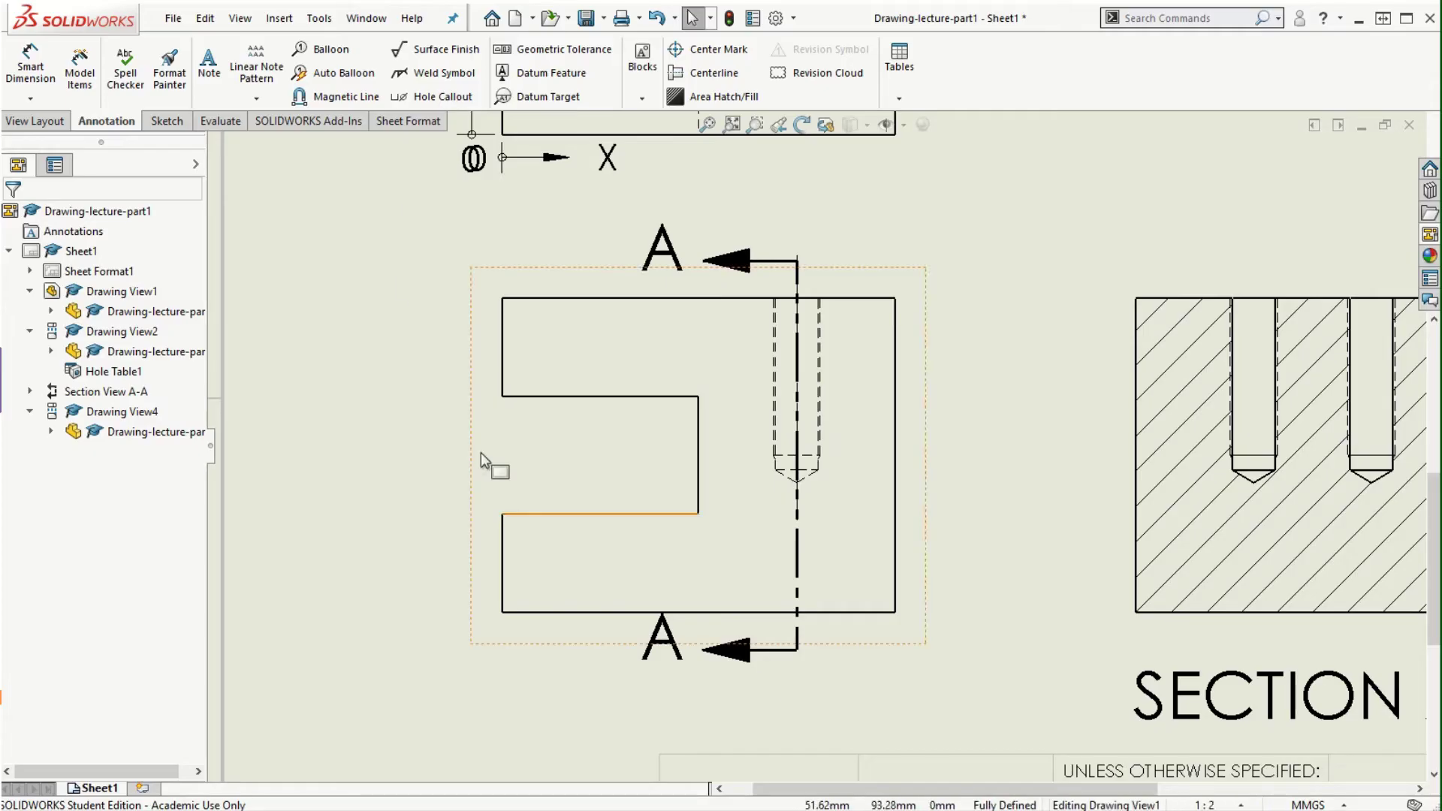
# Step: Dimension the lower arm's thickness in the front view with Smart Dimension, placing it beside the view's open slot side
pyautogui.click(41, 98)
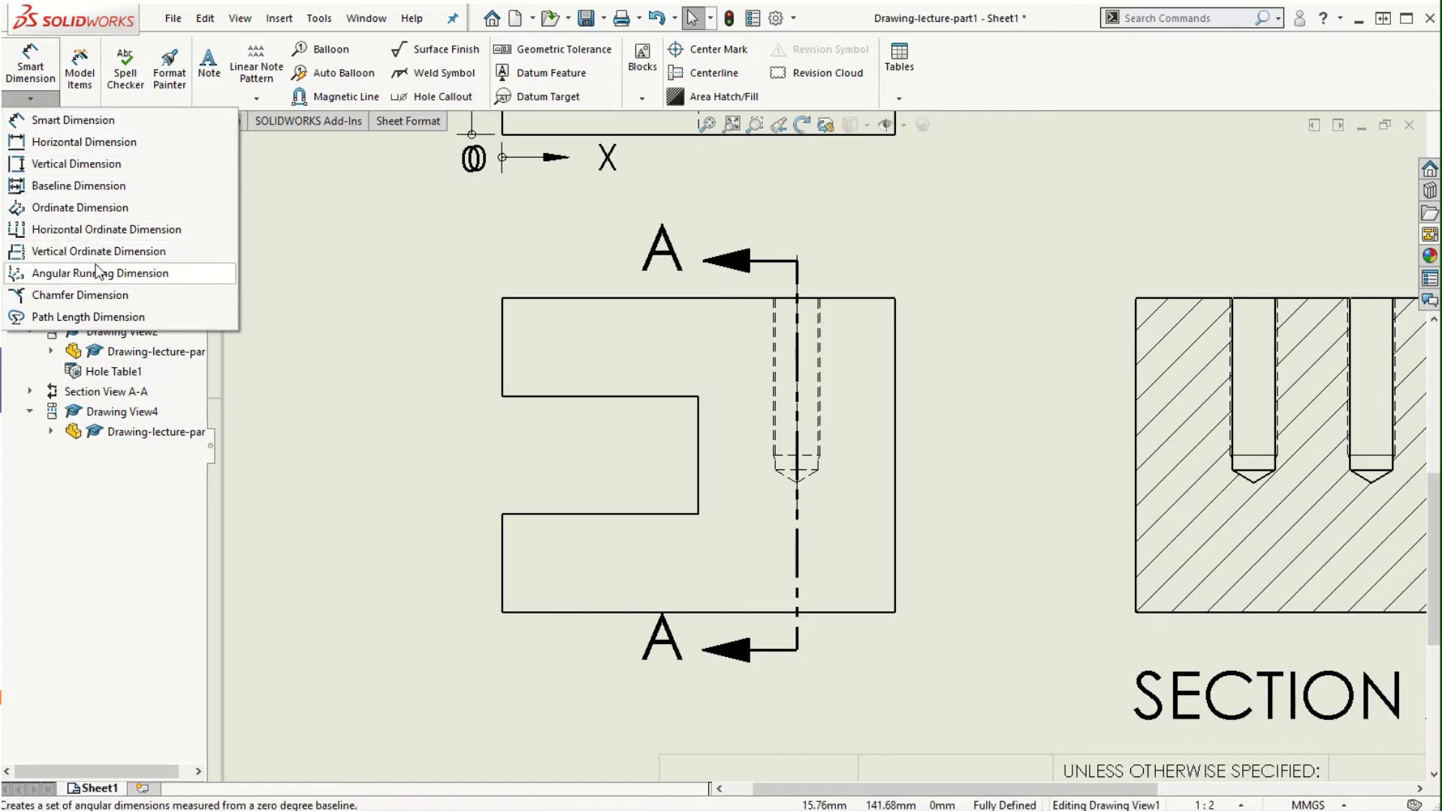
pyautogui.click(30, 66)
pyautogui.click(546, 612)
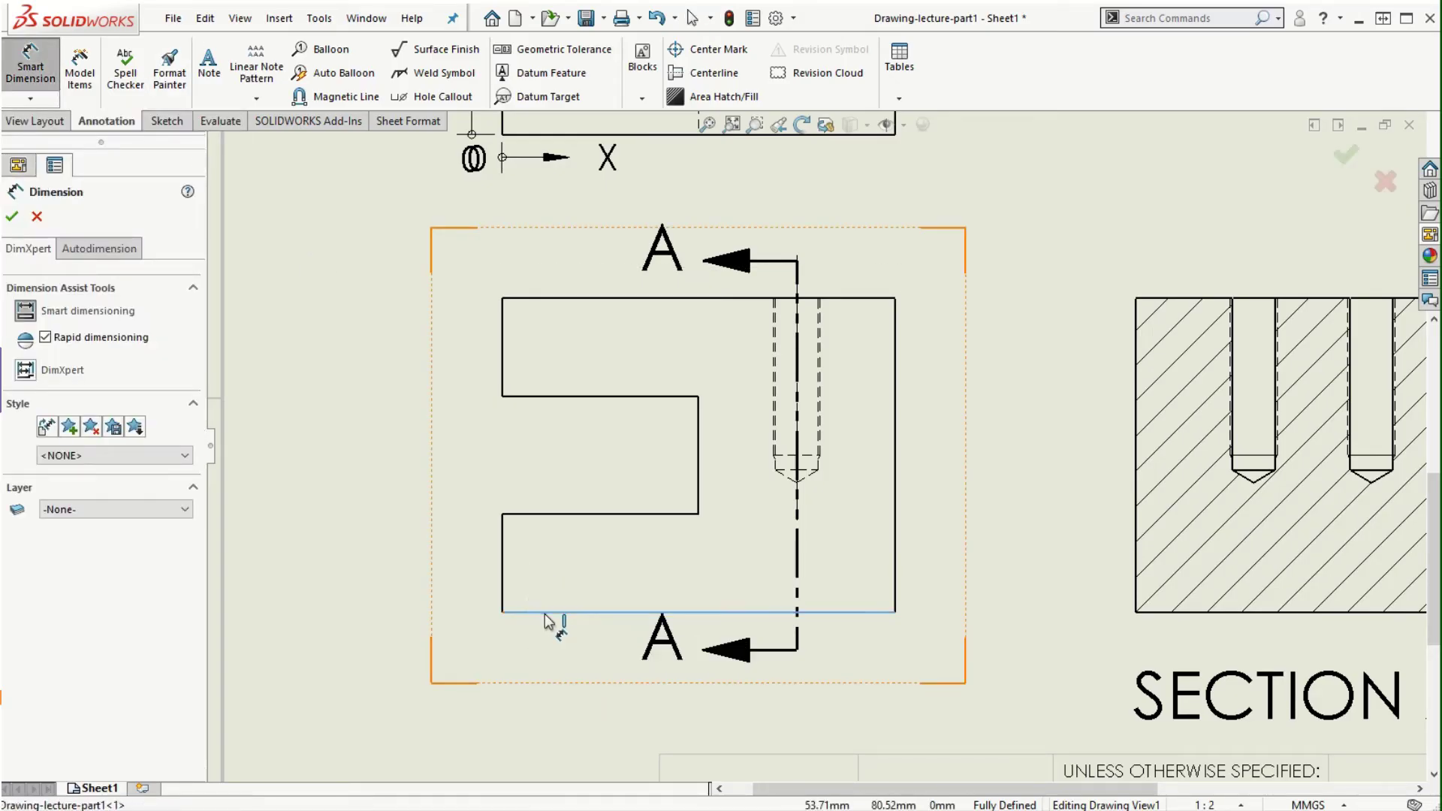
pyautogui.click(557, 515)
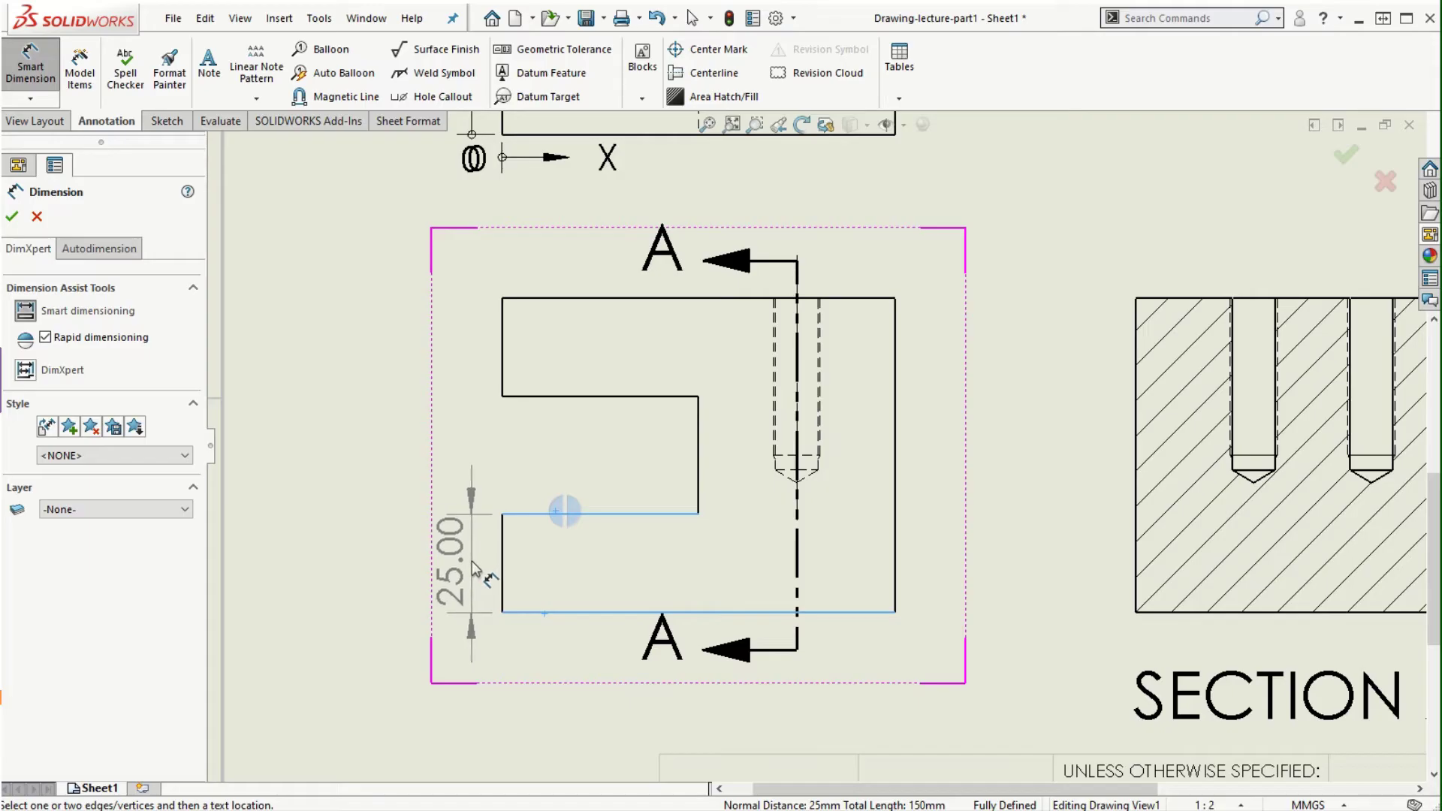
pyautogui.click(493, 553)
# Step: Dimension the slot's height in the front view, stacked in line above the lower arm's dimension
pyautogui.click(564, 514)
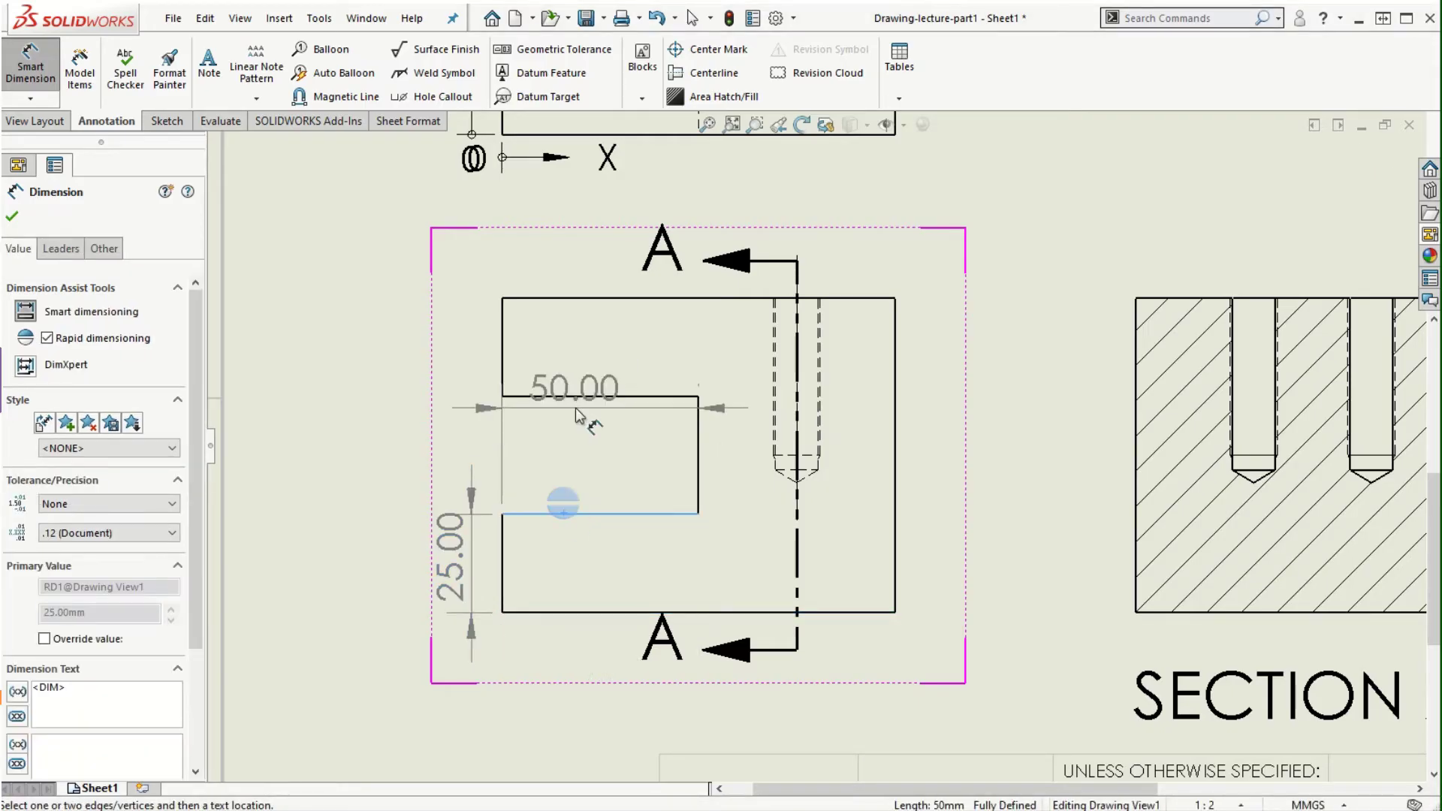
pyautogui.click(580, 396)
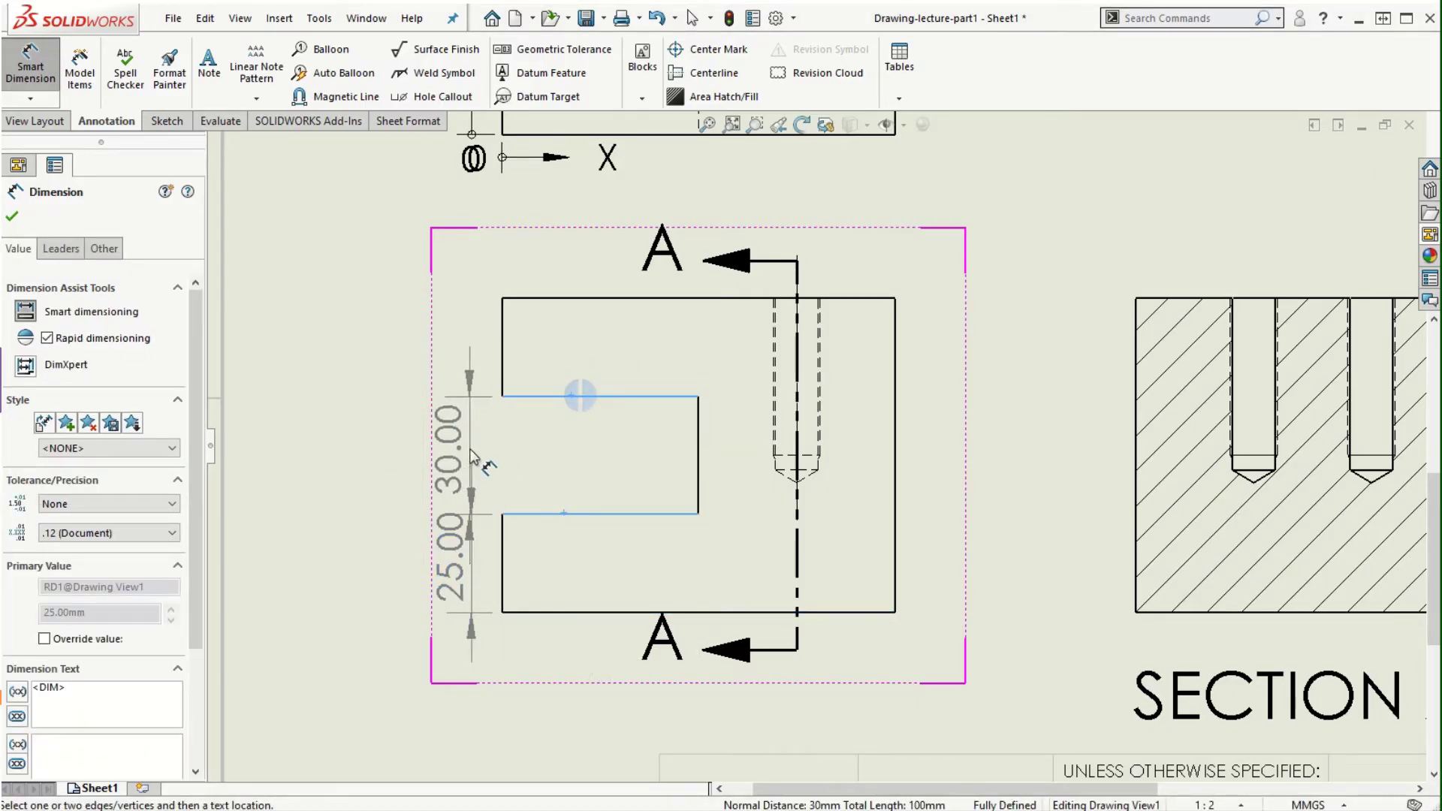
pyautogui.click(471, 451)
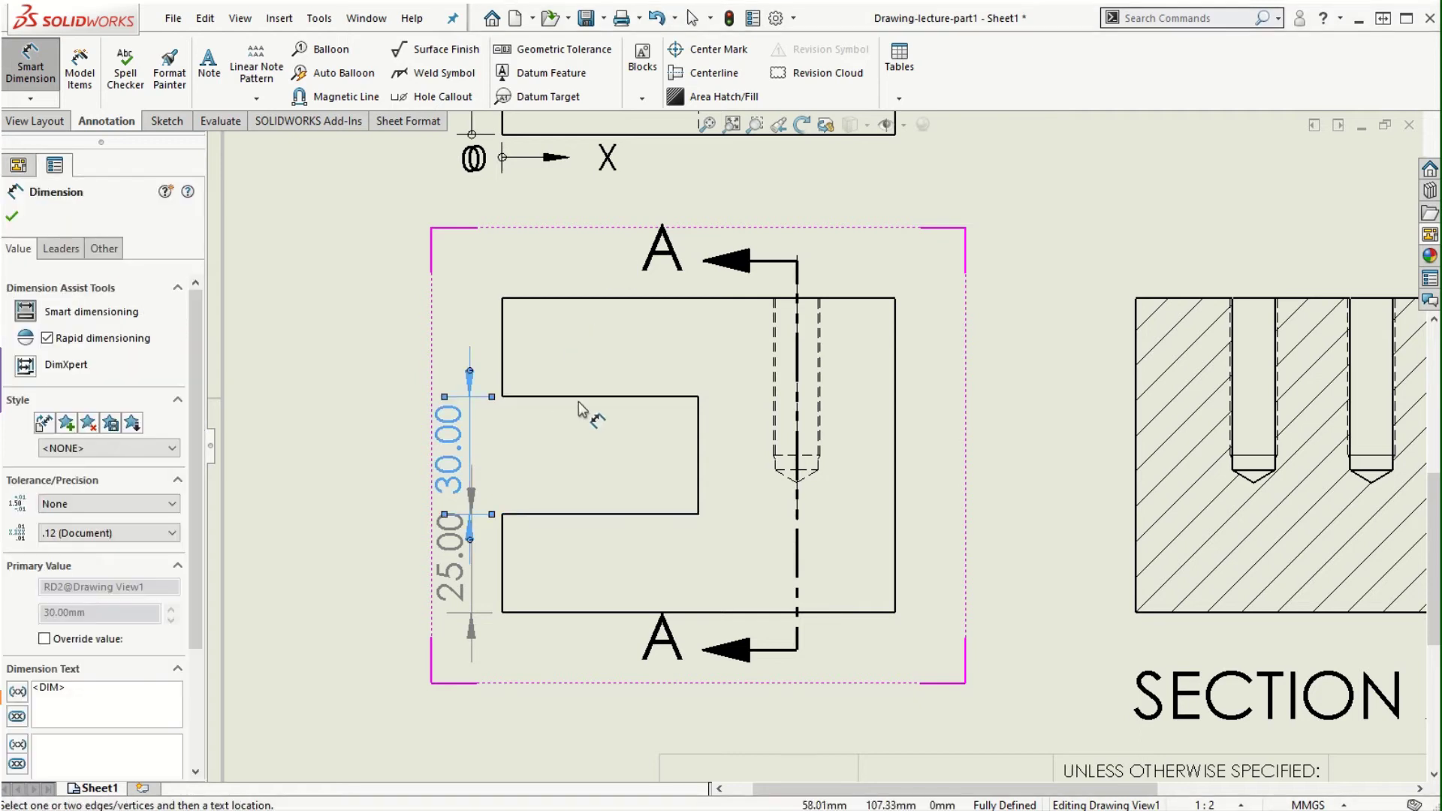
# Step: Dimension the upper arm's thickness in line above the slot's height dimension, finish dimensioning and fit the whole sheet in view
pyautogui.click(579, 398)
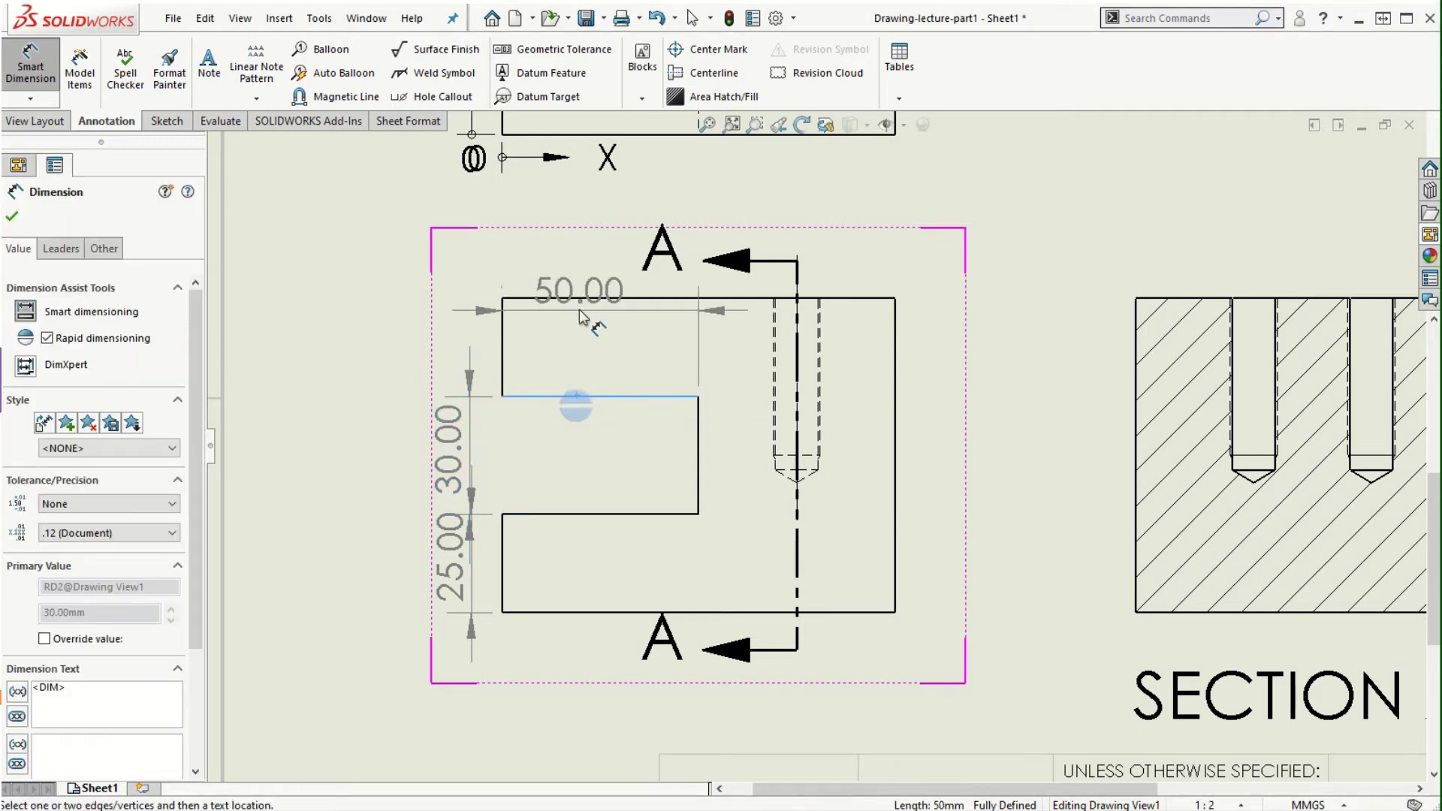
pyautogui.click(586, 298)
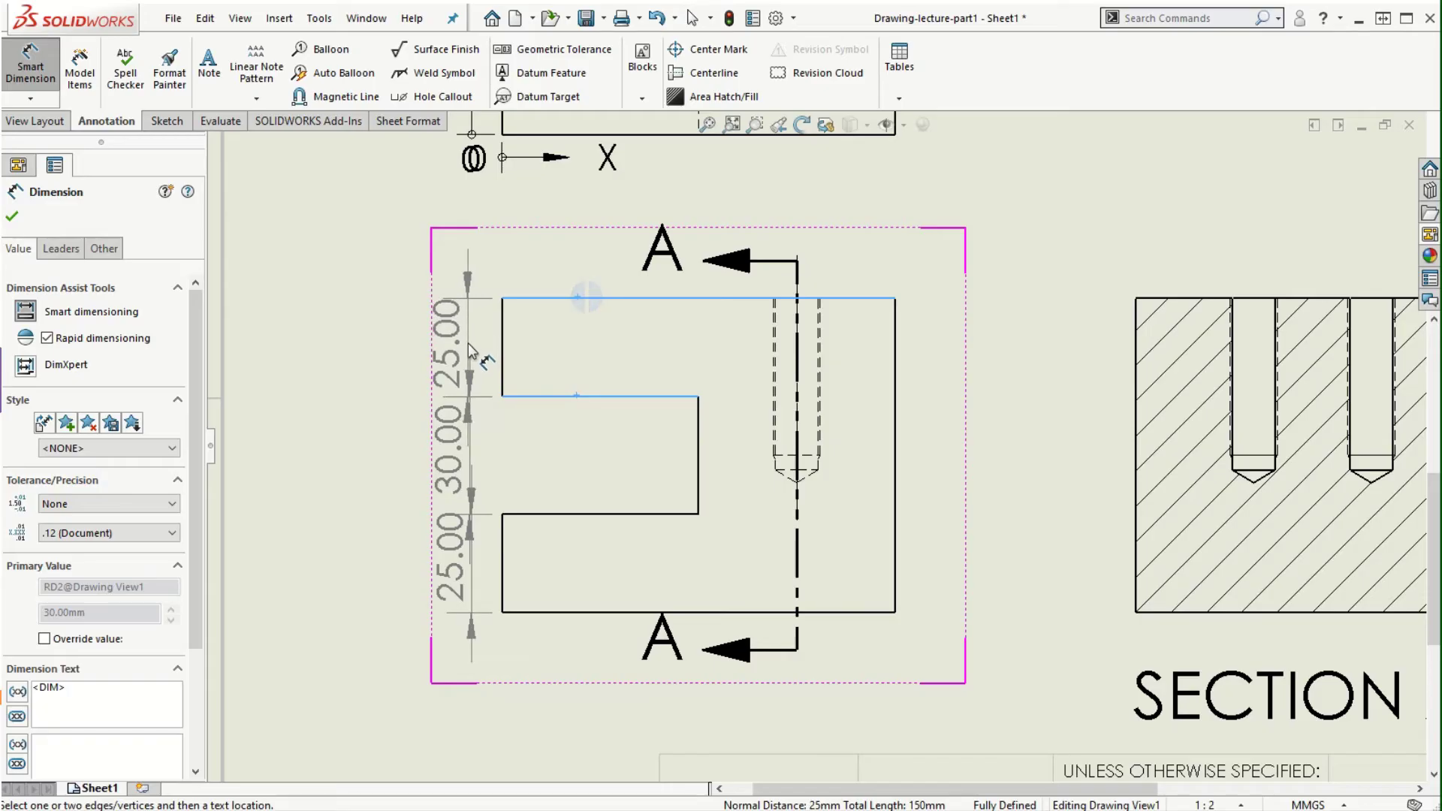
pyautogui.click(468, 344)
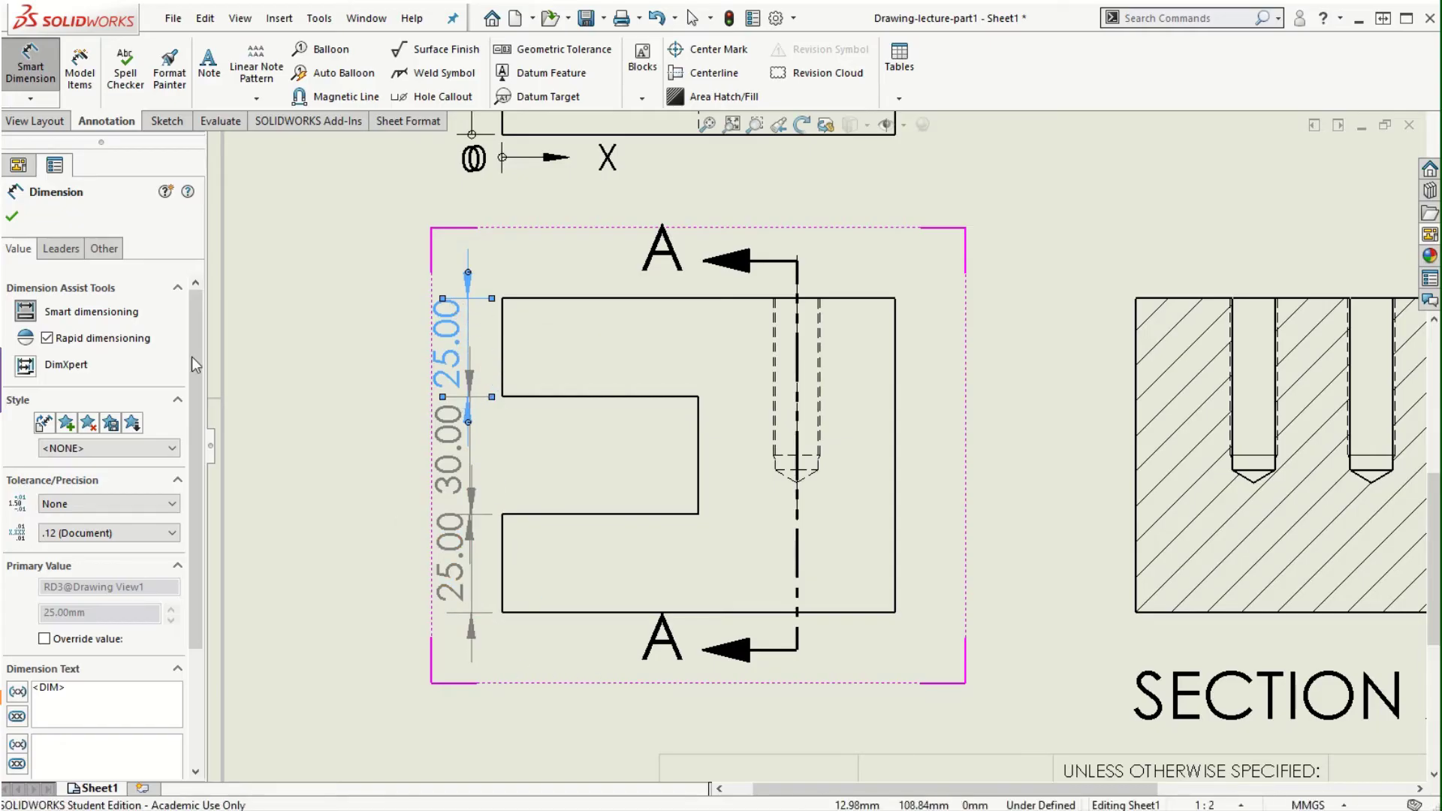
pyautogui.click(12, 216)
pyautogui.press('z')
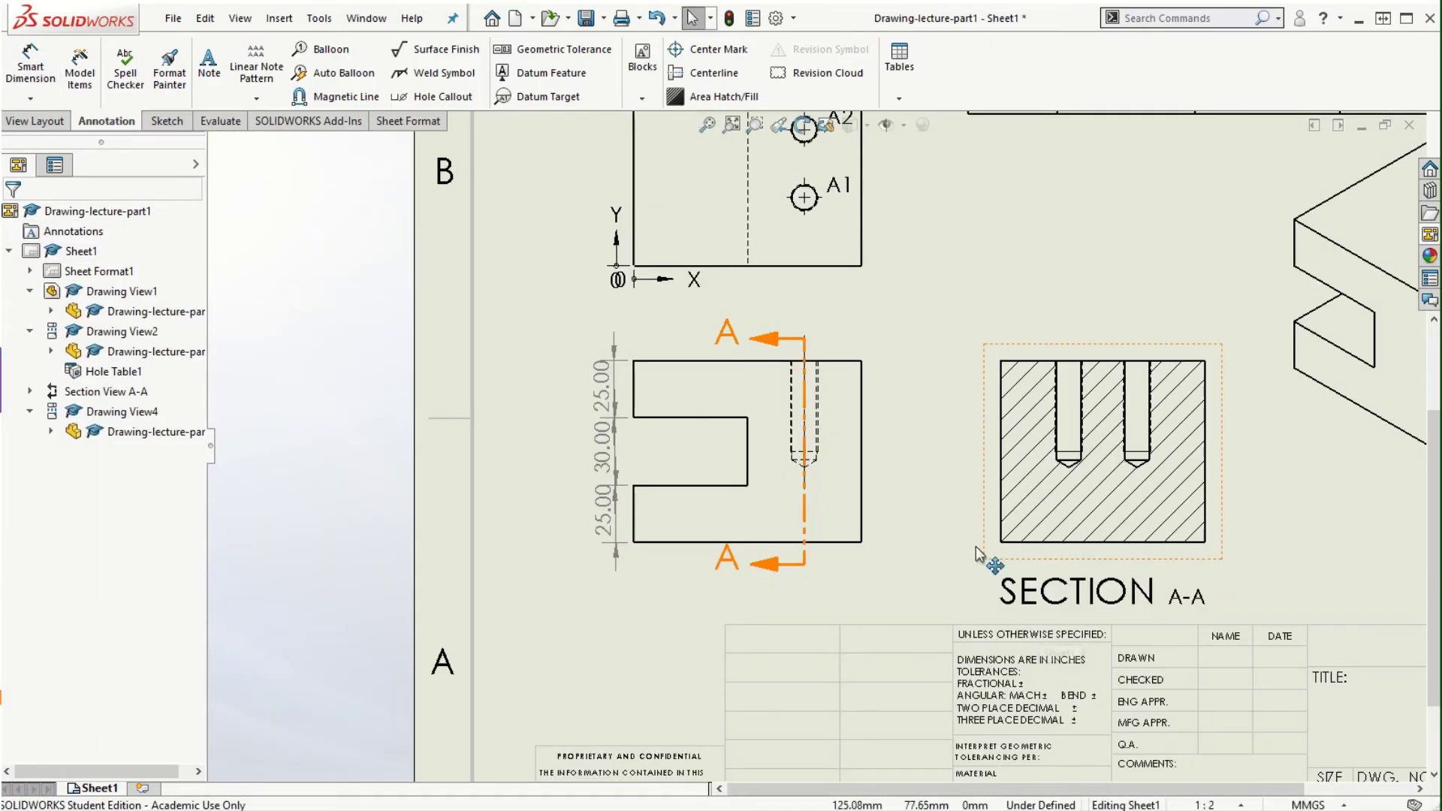
pyautogui.press('f')
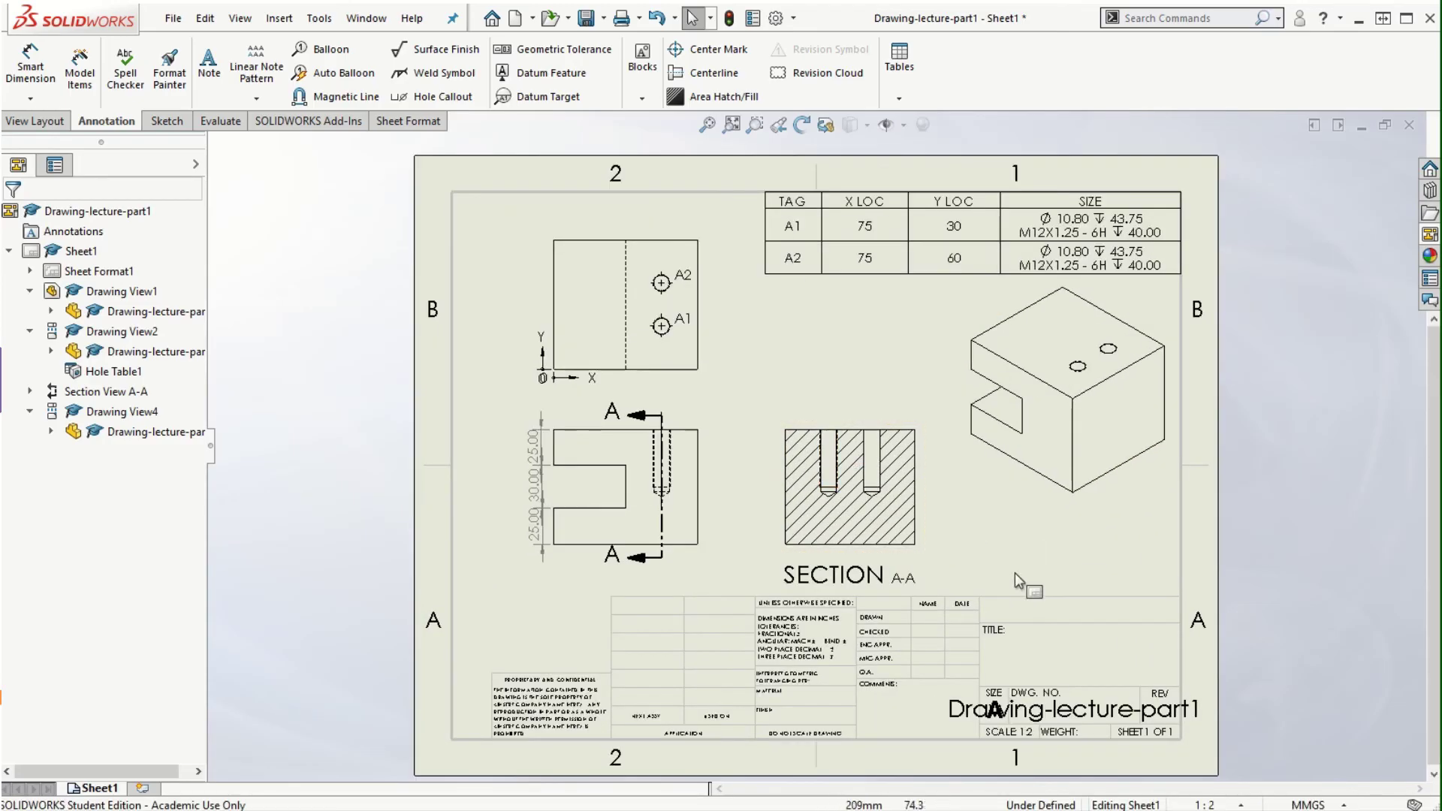